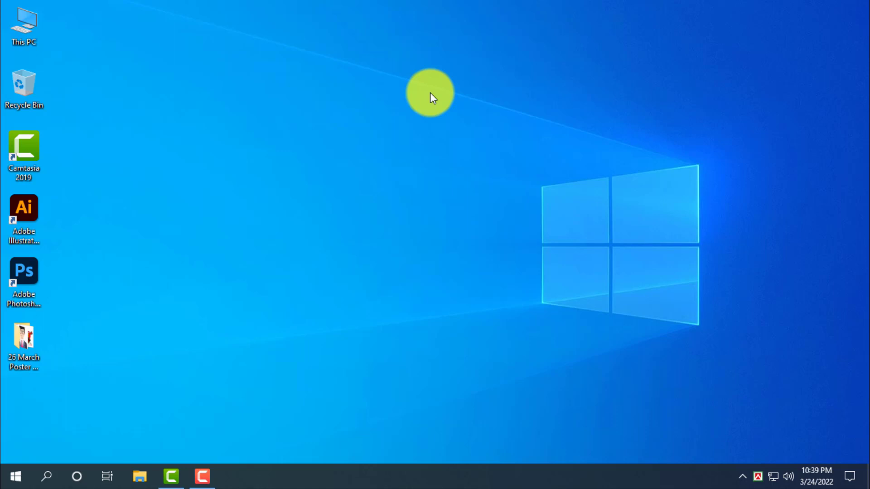
right_click(374, 87)
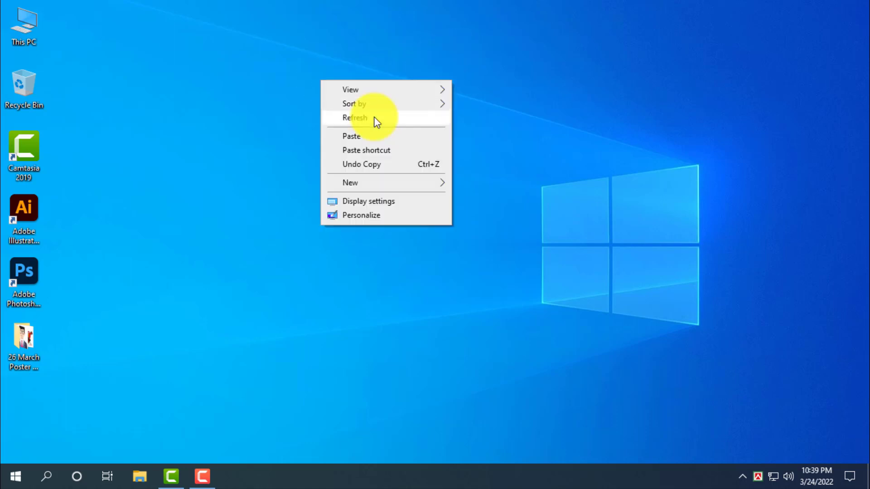
click(377, 116)
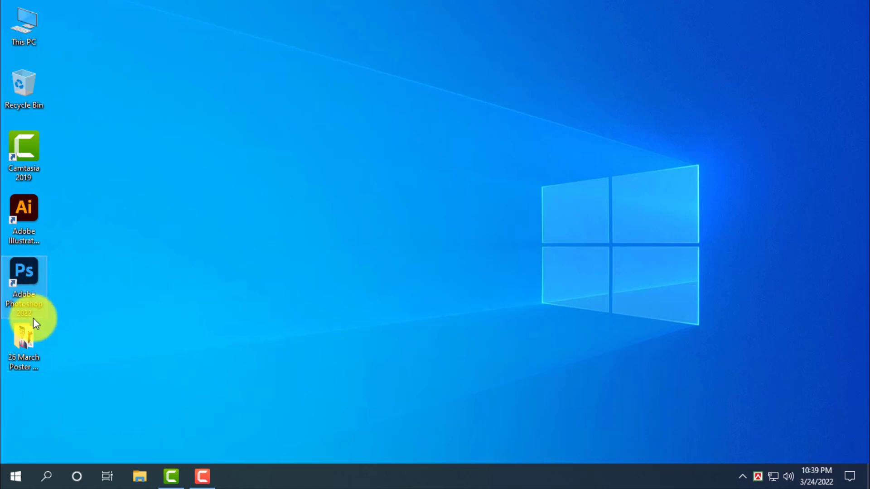
Launch Photoshop and open 26 March_2022.psd from the 26 March Poster Design folder in it
double_click(24, 268)
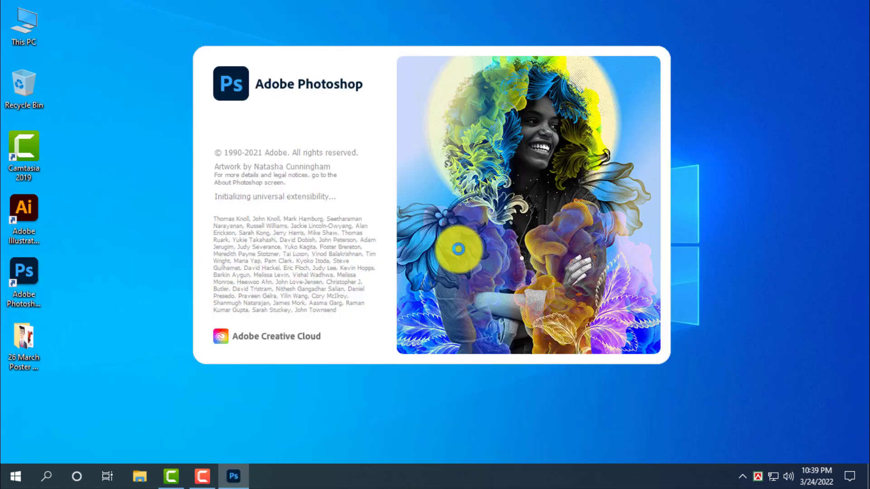
double_click(24, 343)
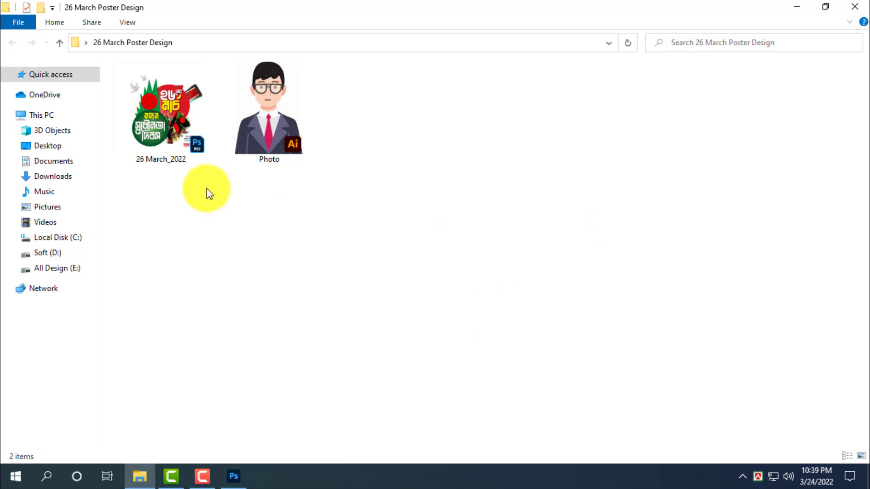
click(171, 132)
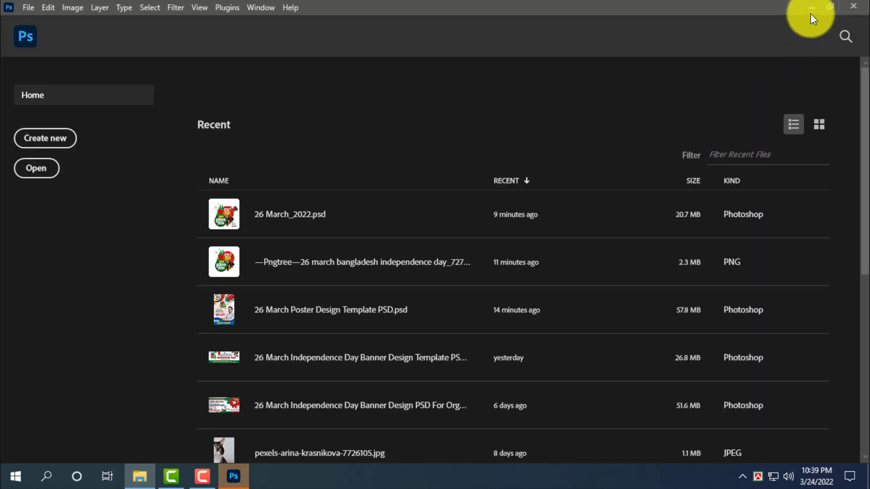
click(806, 8)
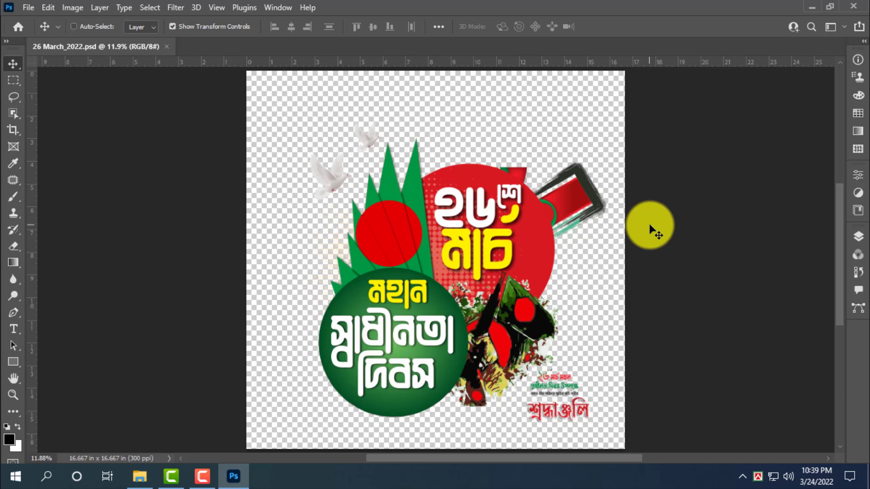
Create a new white CMYK document of 24 x 36 inches at 150 pixels/inch and fit it on screen
key(ctrl+n)
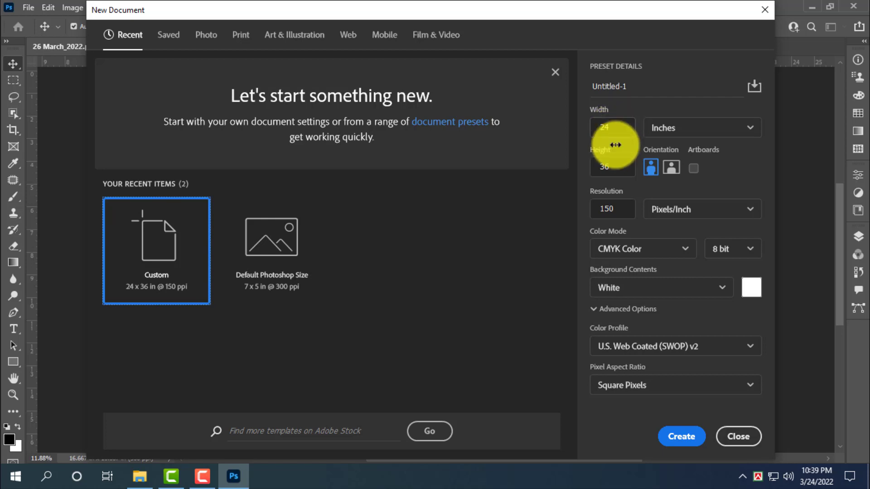
click(617, 165)
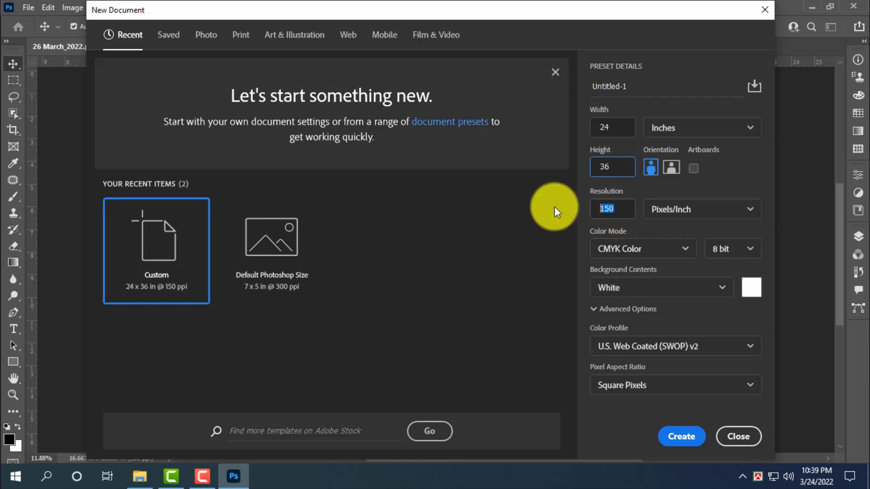
key(Tab)
text(1)
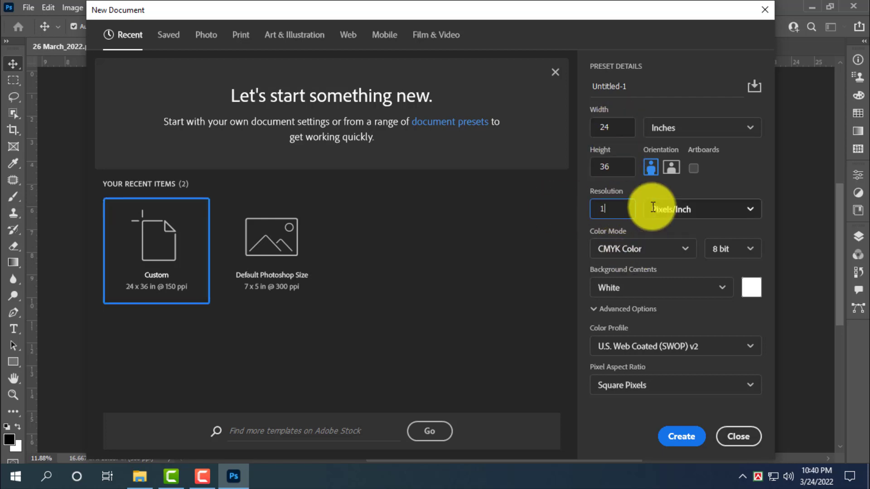
click(679, 439)
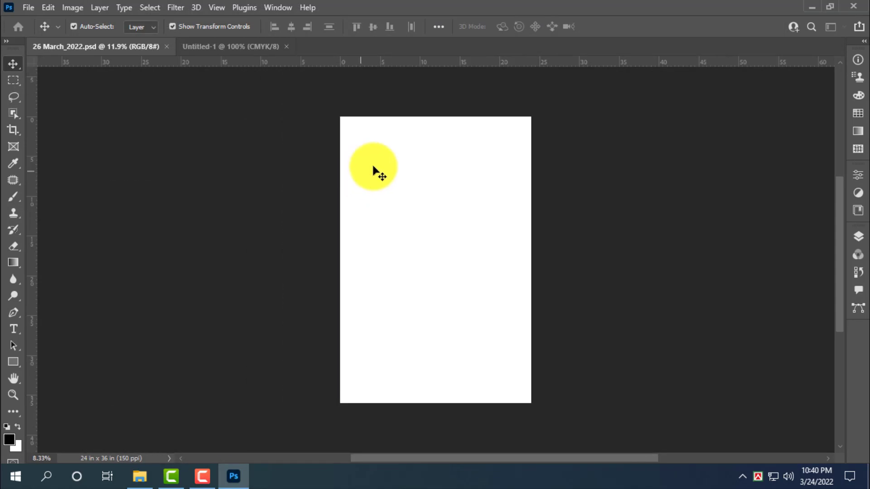
key(ctrl+0)
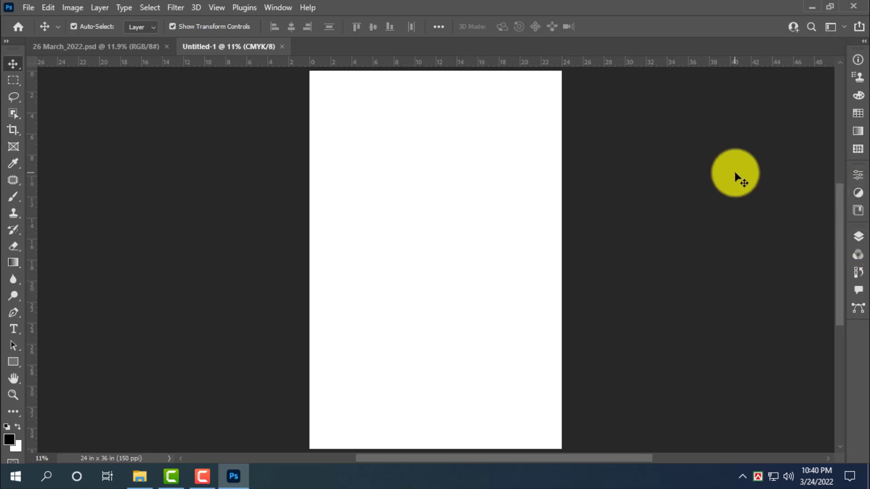
Add vertical margin guides at 1 in and 23 in on the new document
key(alt+v)
key(e)
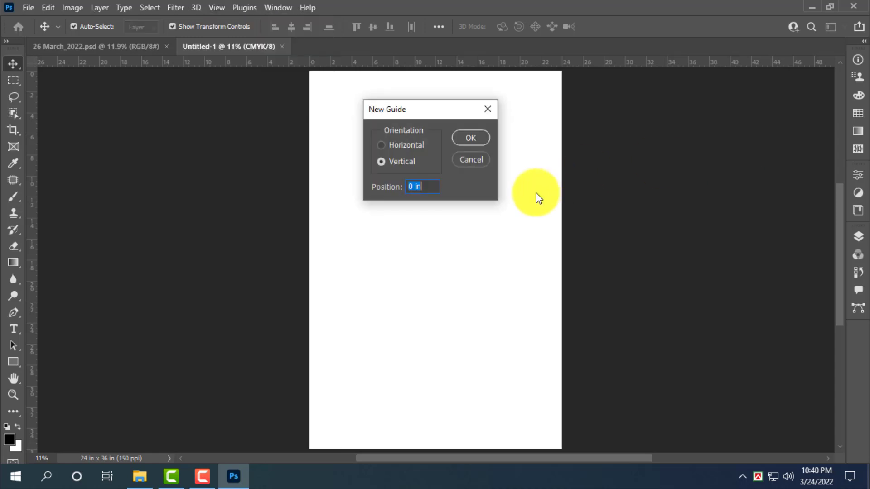
key(Return)
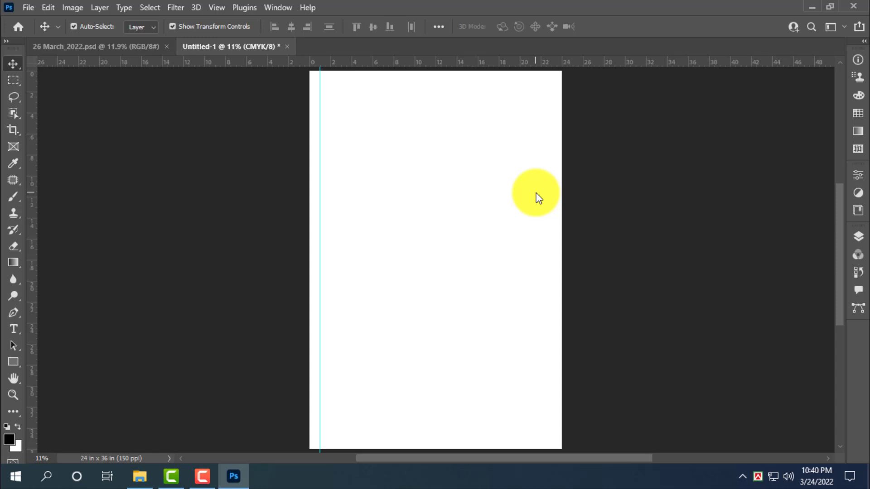
key(alt+v)
key(e)
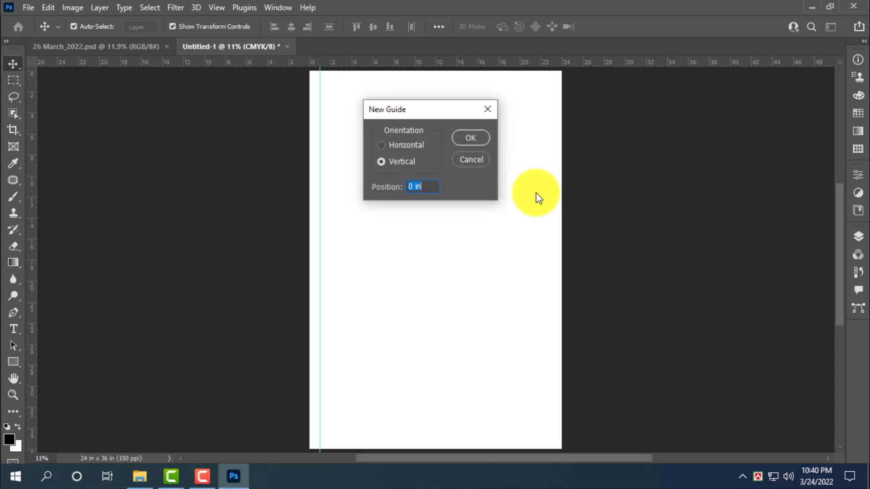
text(23)
key(Return)
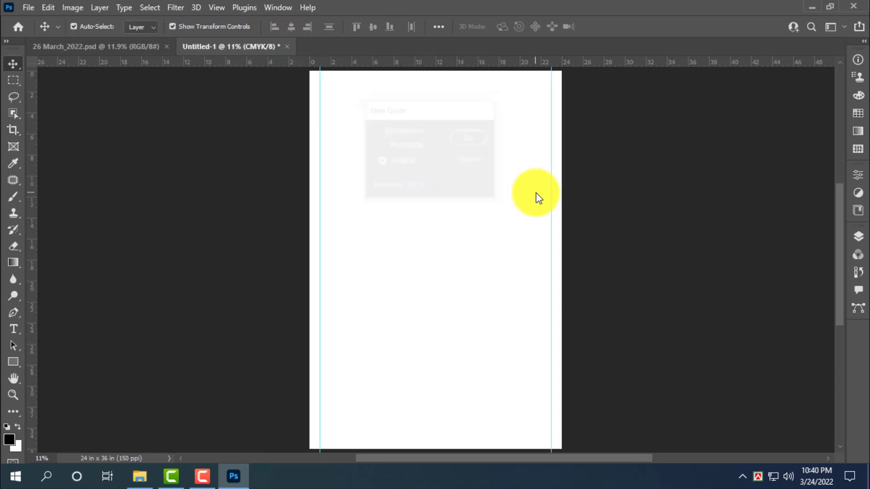
Add horizontal margin guides at 1 in and 35 in on the new document
key(alt+v)
key(e)
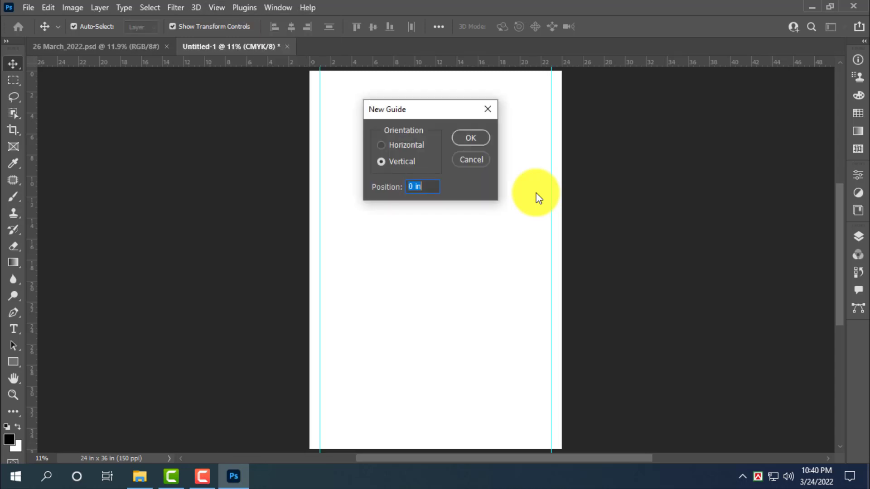
click(422, 144)
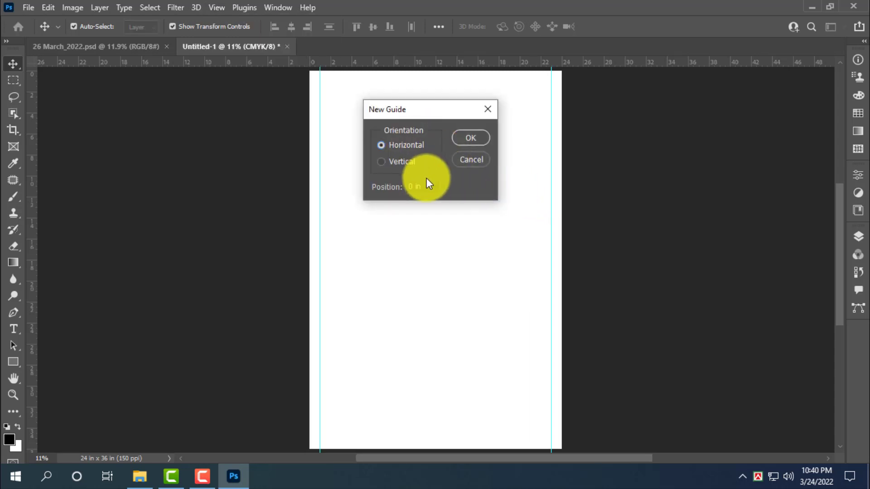
drag(428, 186, 372, 181)
text(1)
key(Return)
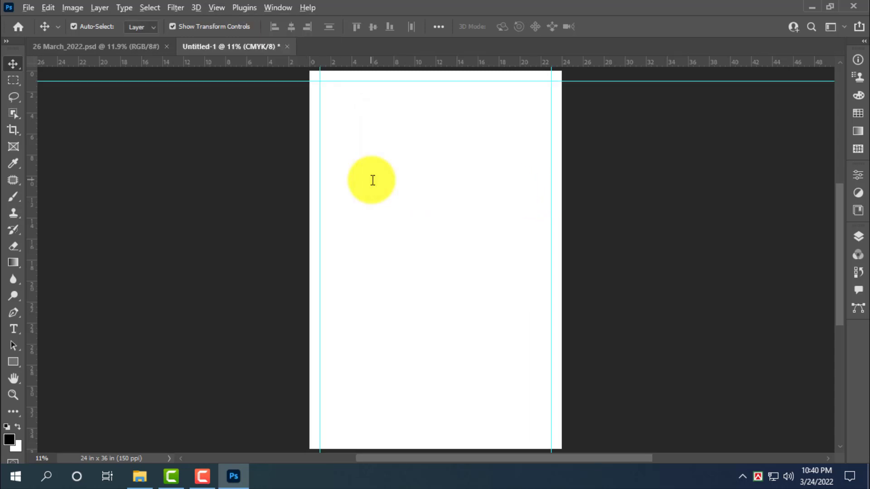
key(alt+v)
text(e)
text(3)
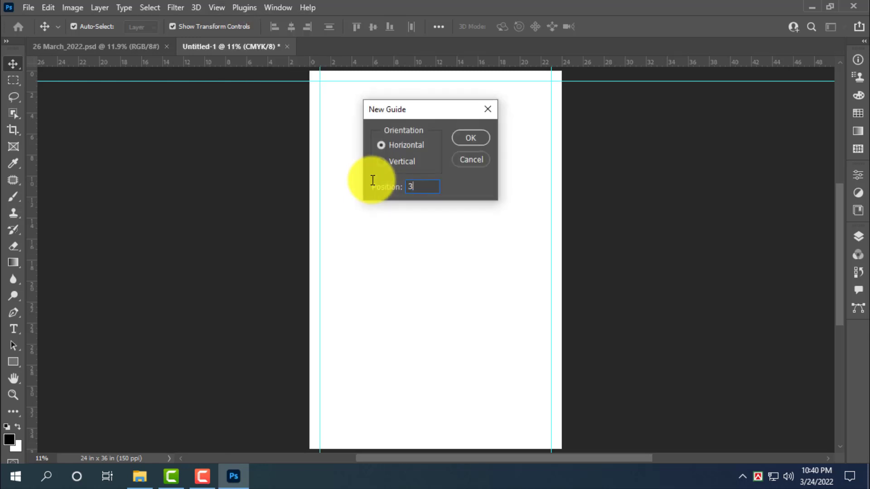
text(5)
key(Return)
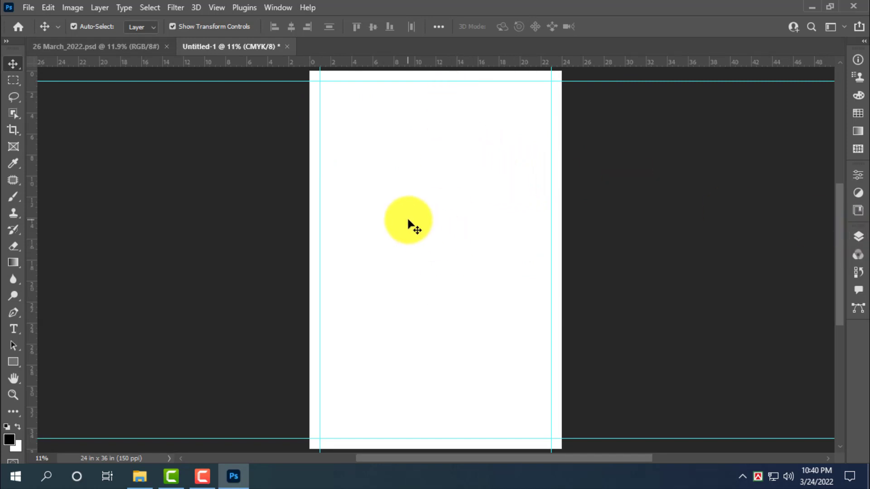
Unlock the background layer to place a vertical guide at the page's 12 in centre, and lock the layer again
click(857, 236)
click(822, 315)
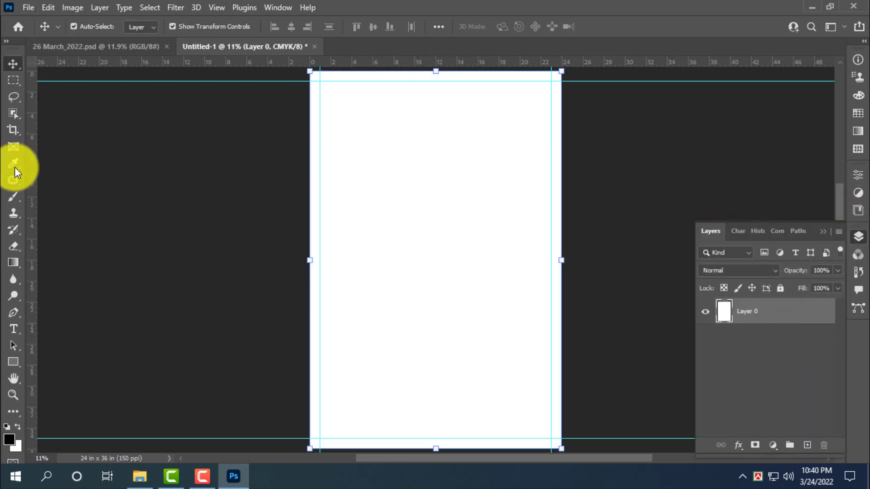
drag(32, 156, 435, 130)
click(780, 288)
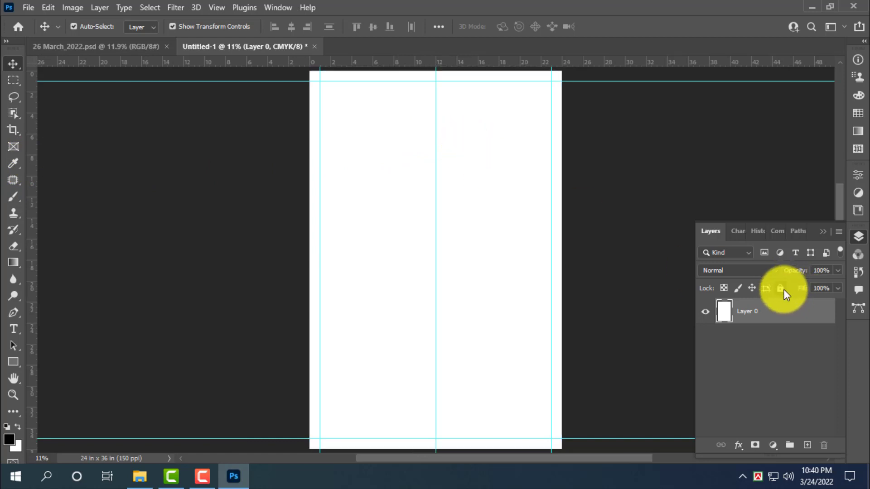
click(124, 143)
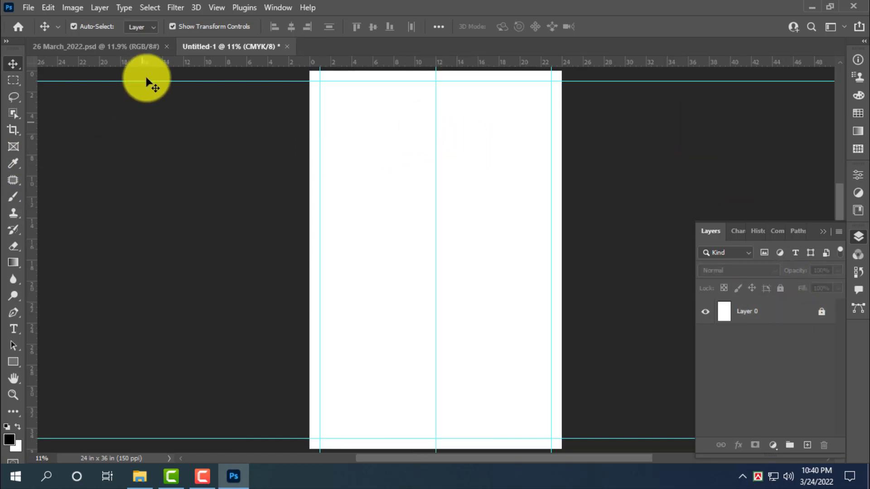
Copy the main 26 March artwork (Layer 1) from 26 March_2022.psd into the new poster, centred and about 19 in wide
click(122, 47)
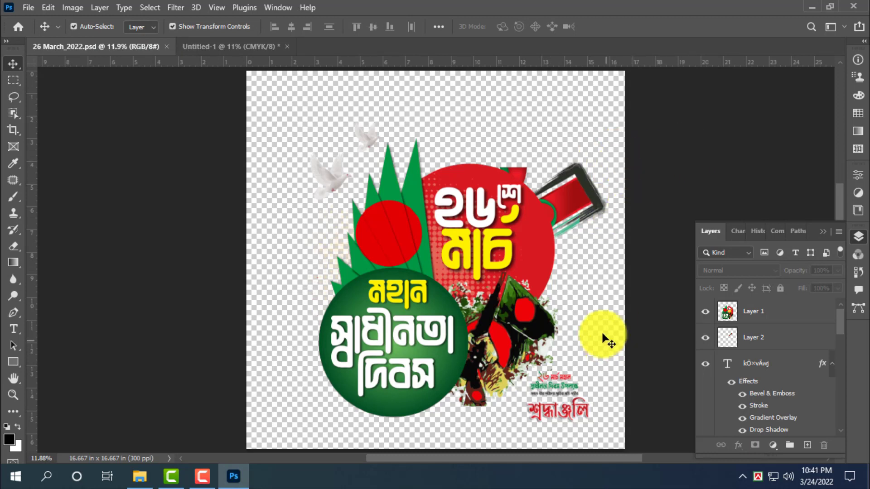
drag(603, 336, 513, 113)
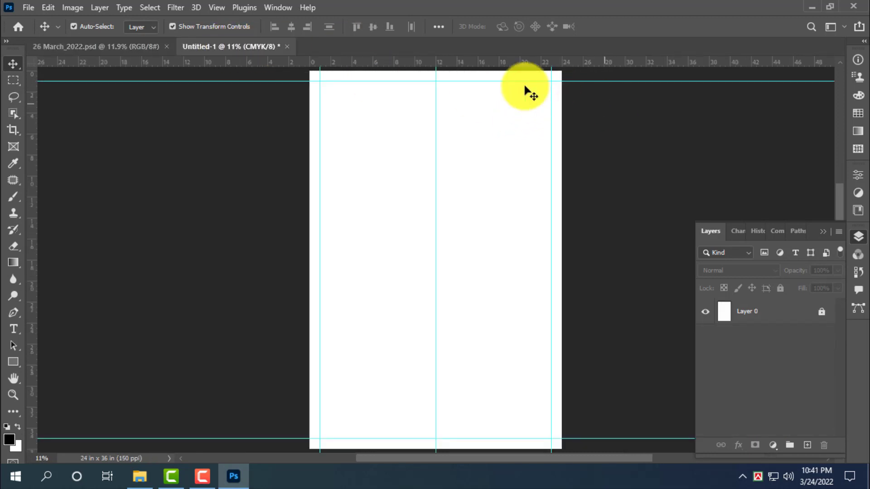
click(109, 46)
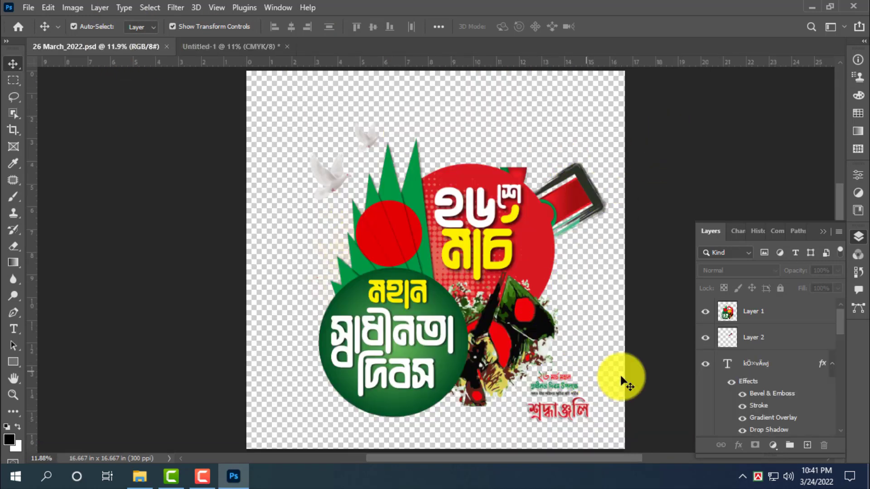
click(553, 417)
click(476, 245)
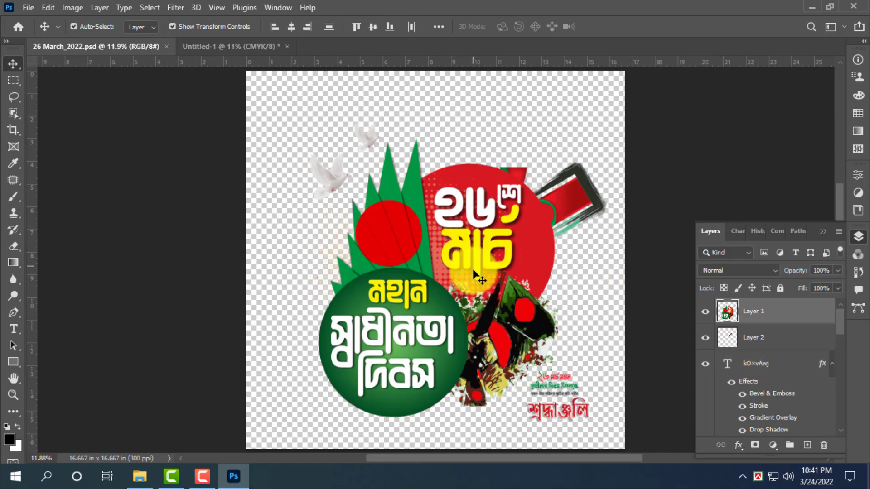
drag(469, 219, 453, 280)
drag(562, 284, 498, 268)
key(Return)
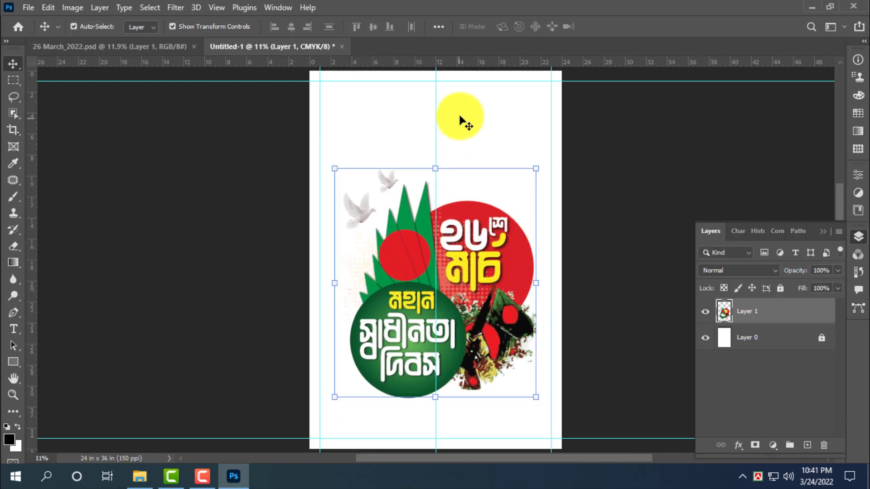
Add the placeholder text "asdasd" in Myriad Pro near the top centre of the poster
key(ctrl)
drag(417, 90, 432, 163)
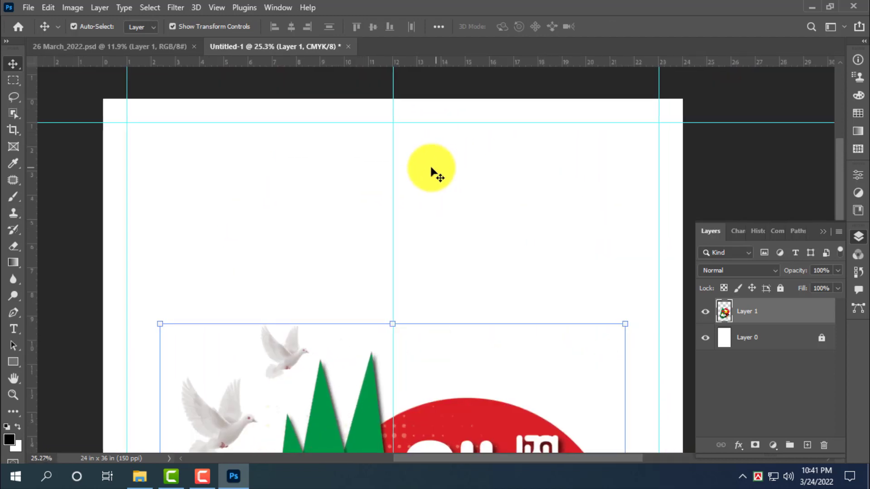
key(t)
click(359, 154)
text(asdasd)
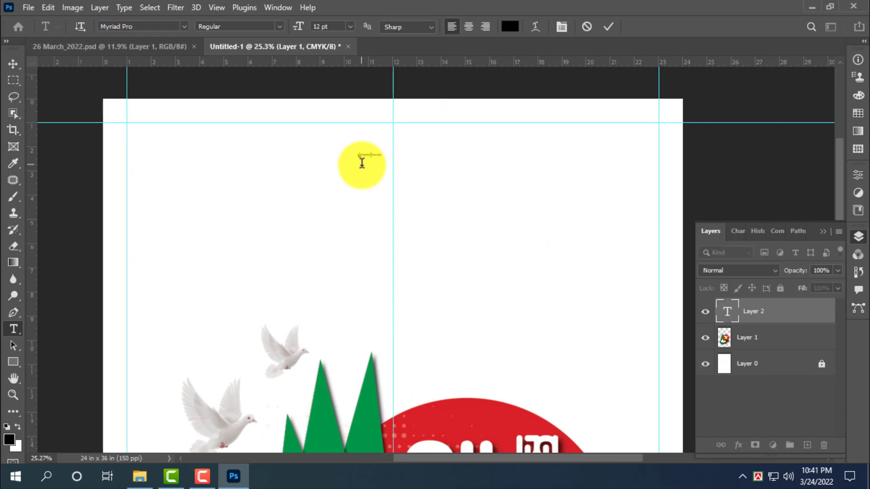
key(Escape)
Scale the "asdasd" text up to about 519% with Free Transform
key(ctrl+t)
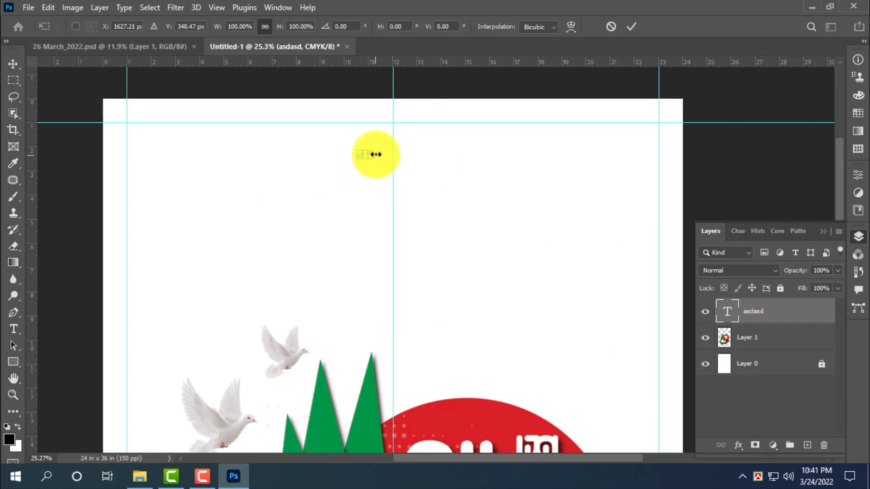
drag(374, 152, 413, 132)
key(Return)
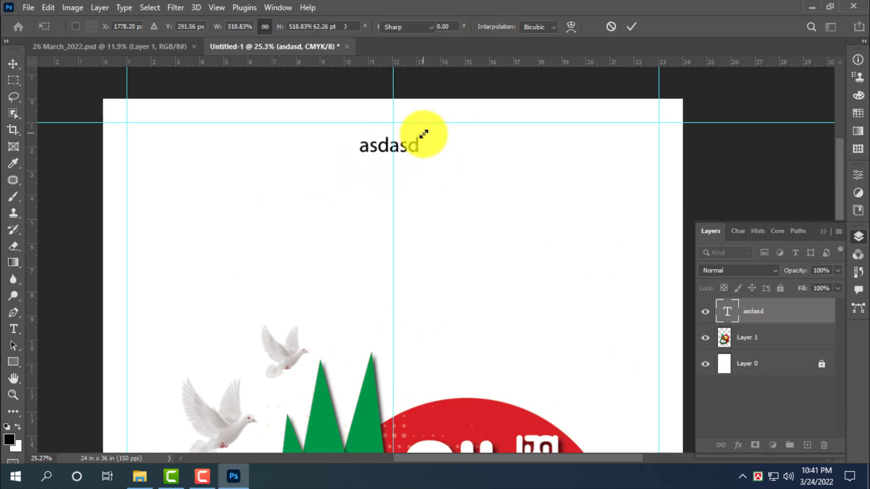
key(v)
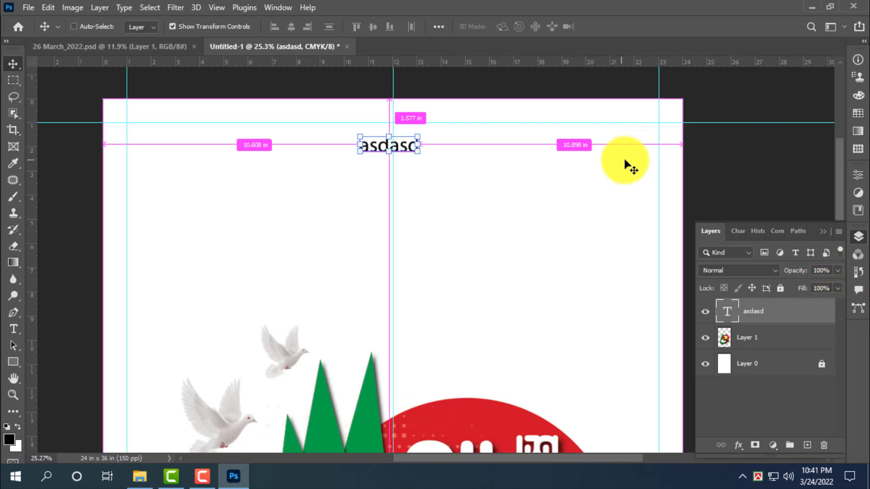
key(ctrl+t)
key(Return)
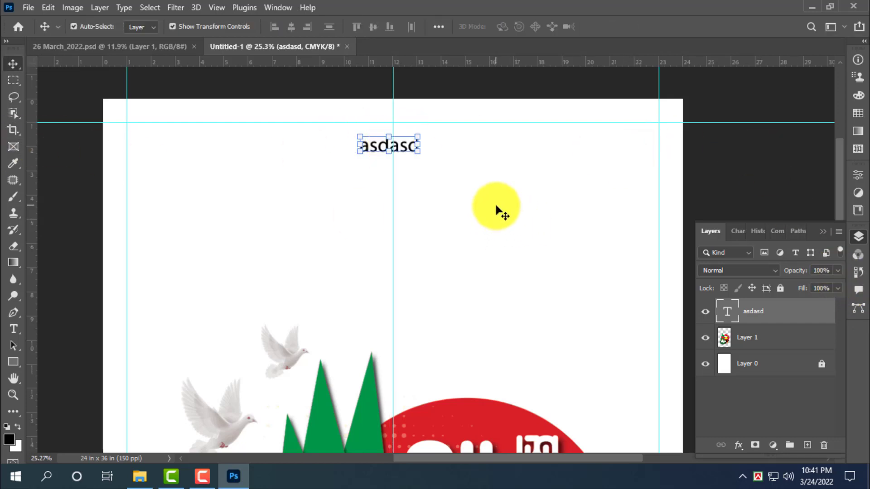
Change the placeholder text's font to SutonnyMJ Bold
click(857, 175)
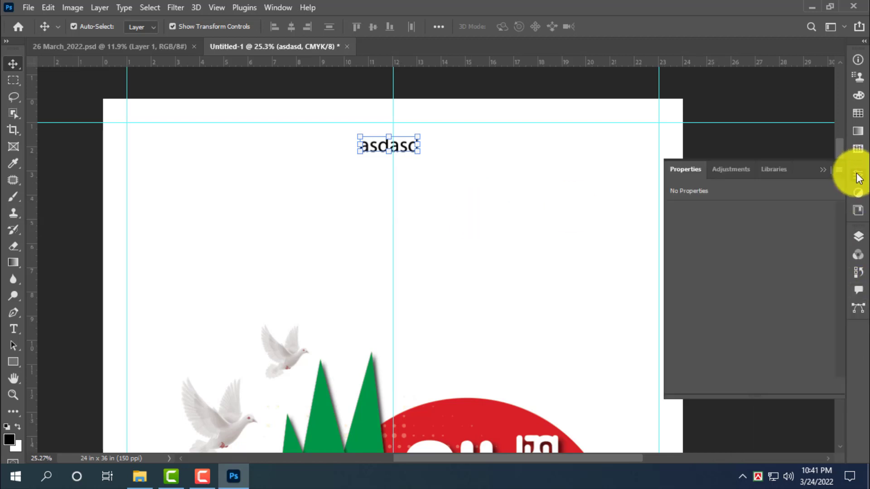
click(412, 143)
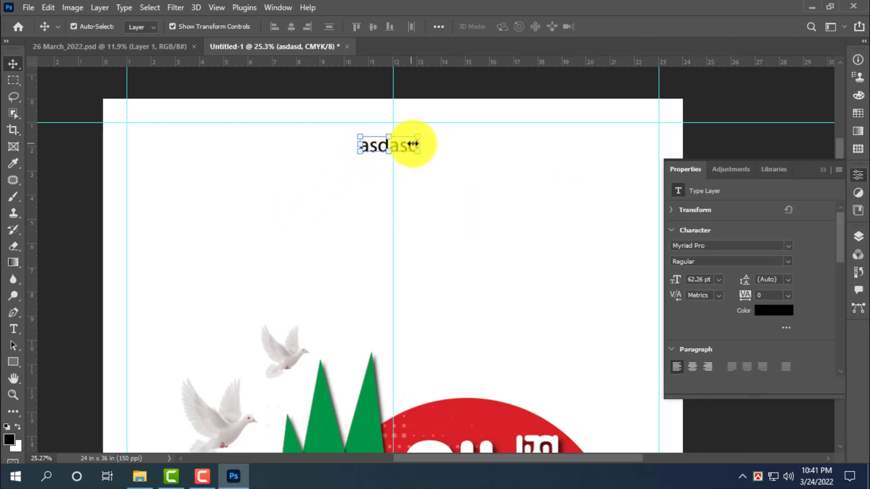
double_click(410, 144)
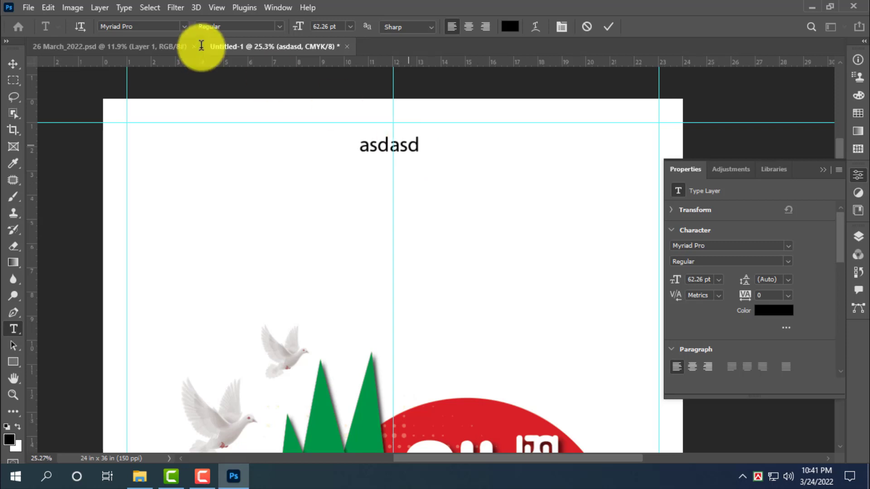
click(244, 27)
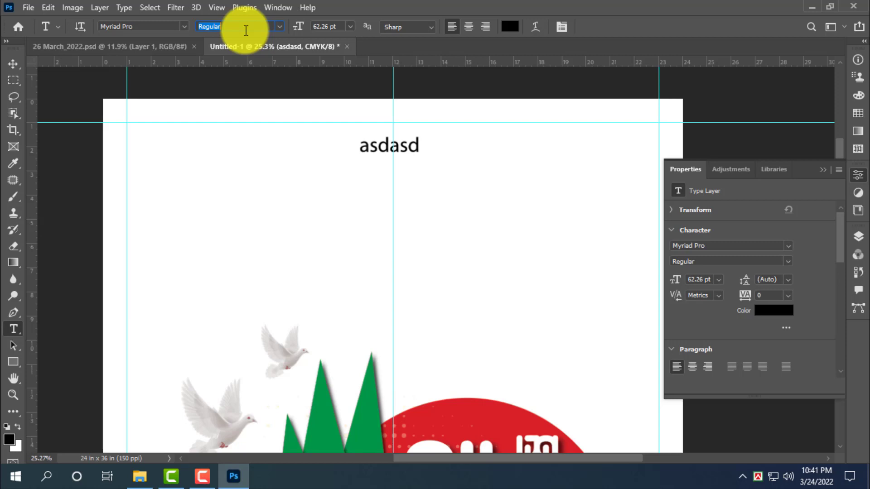
click(150, 26)
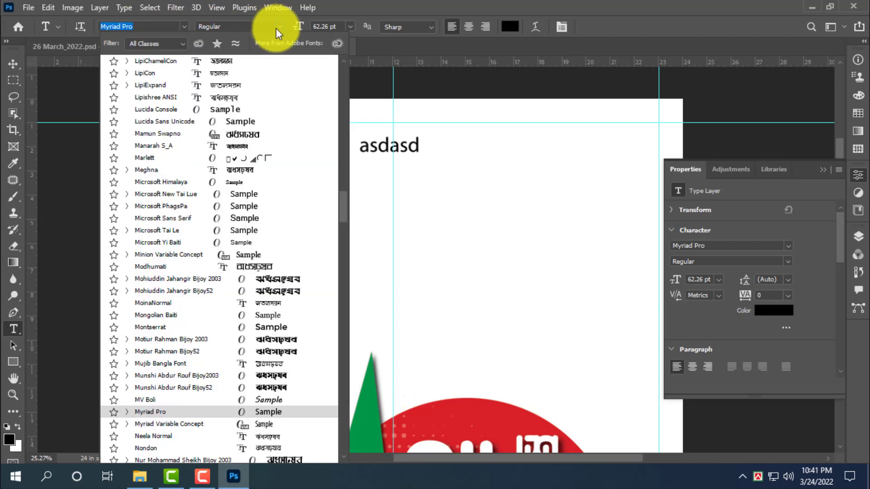
click(278, 29)
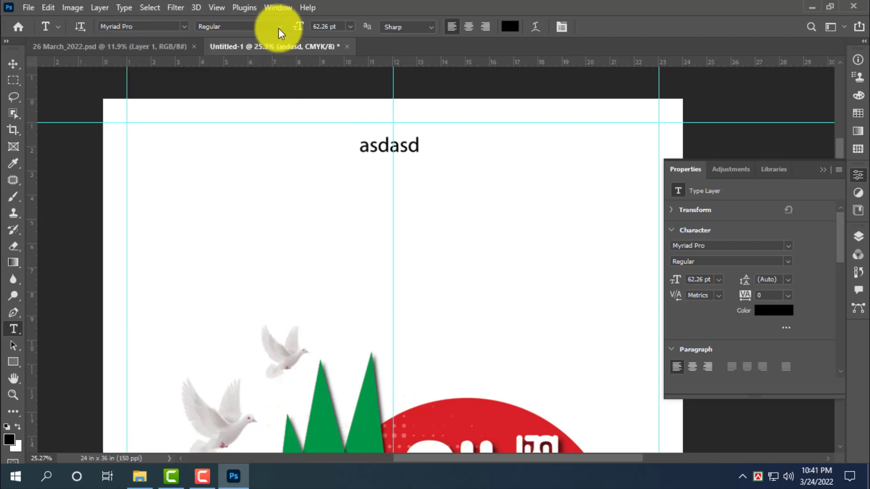
click(151, 26)
text(s)
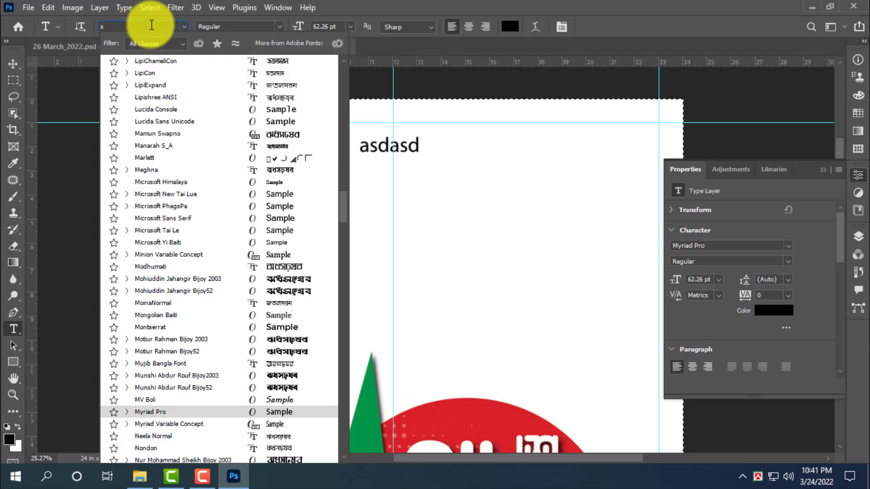
text(utonnyMJ)
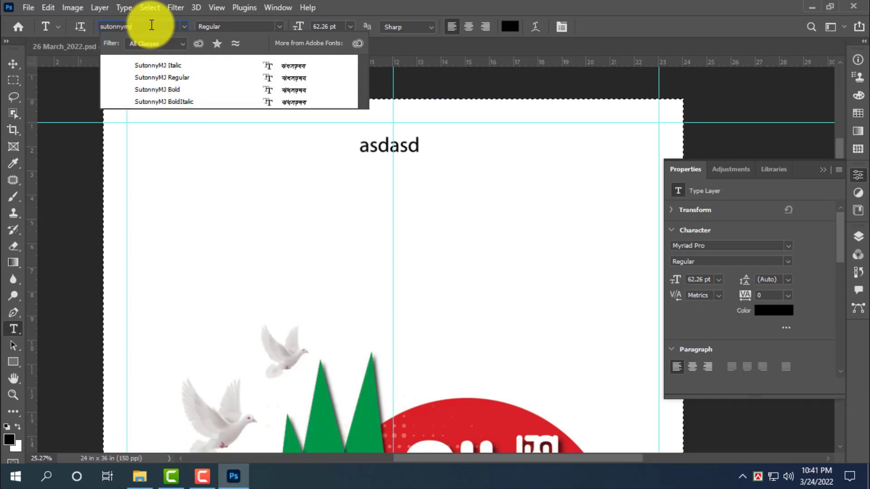
click(179, 90)
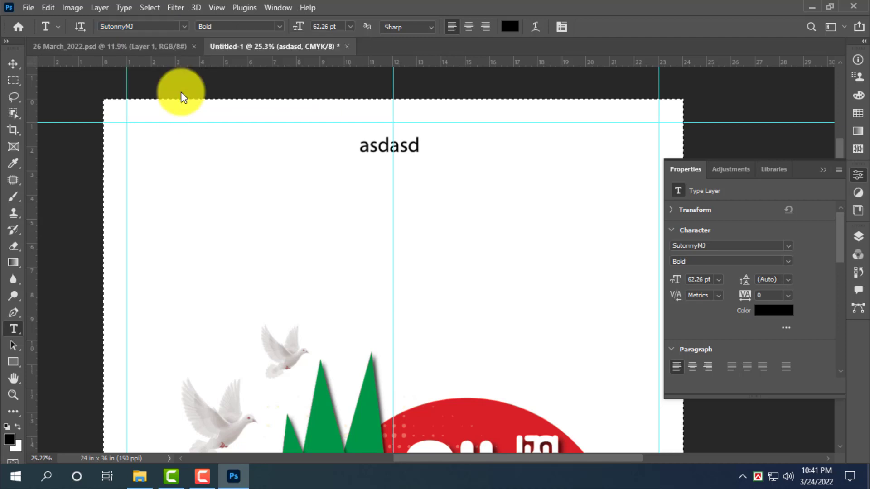
Replace the placeholder text with the Bengali line "আল্লাহ সর্ব শক্তিমান"
key(v)
double_click(404, 144)
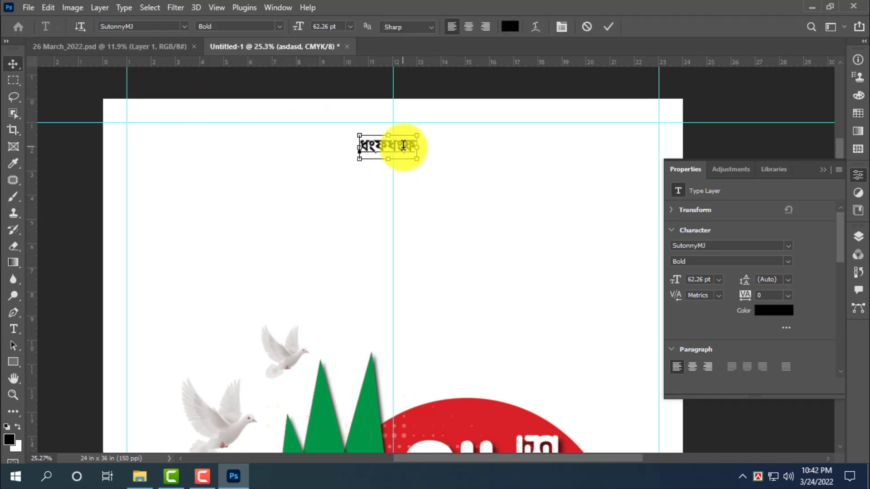
click(403, 146)
key(ctrl+a)
text(Av)
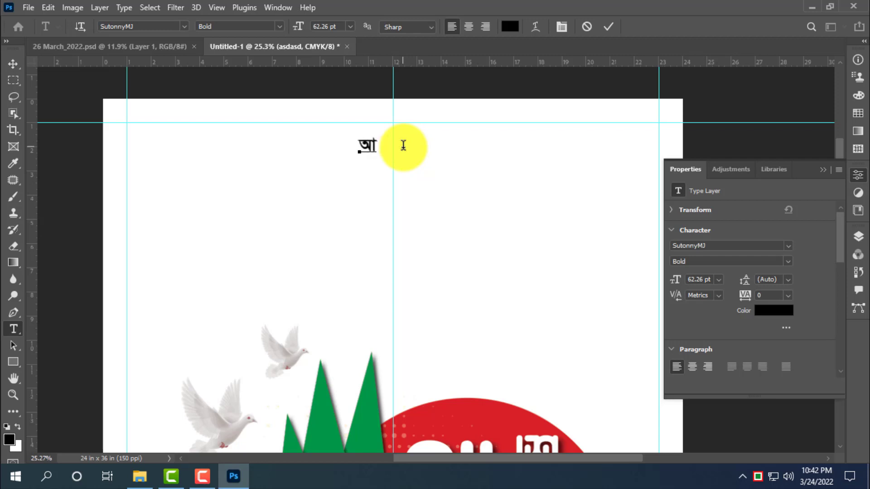
text(jøvnme© kwK)
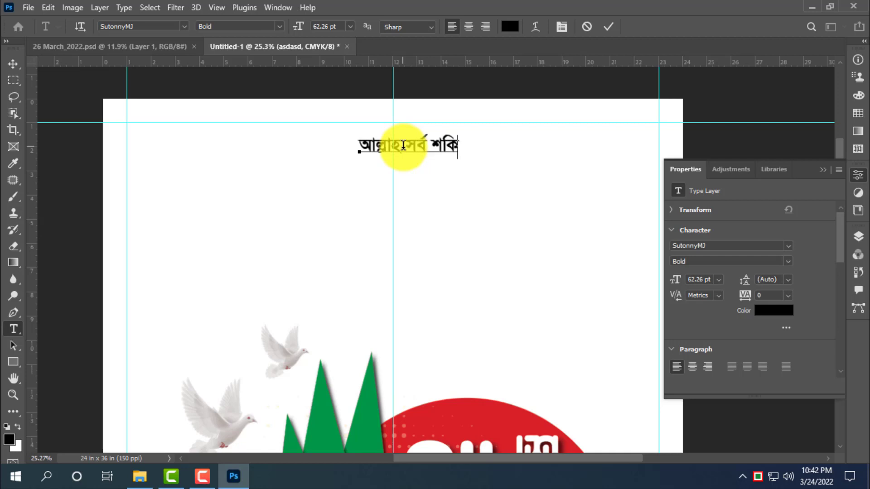
text(&Zgvb)
key(ctrl+Return)
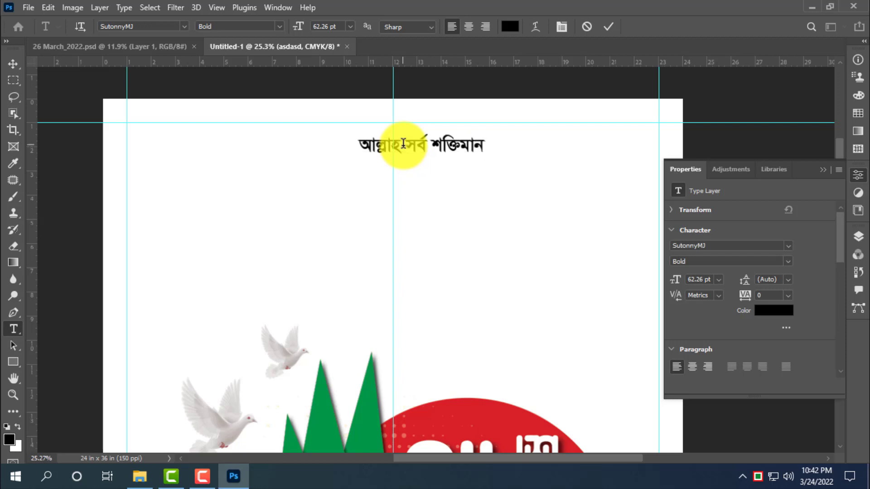
Scale the Bengali line to about 84% and centre it on the vertical guide just below the upper margin guide
key(v)
mouse_move(453, 147)
mouse_down()
mouse_move(423, 135)
mouse_move(449, 133)
mouse_up()
key(ctrl+t)
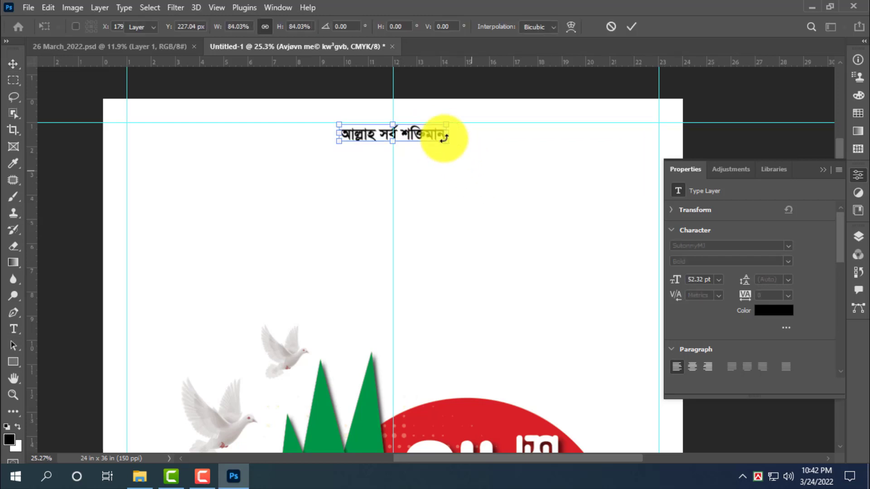
key(Return)
Duplicate the Bengali line toward the right margin guide and change the copy to two lines, "জয় বাংলা" and "জয় বঙ্গবন্ধু"
drag(423, 138, 627, 136)
key(t)
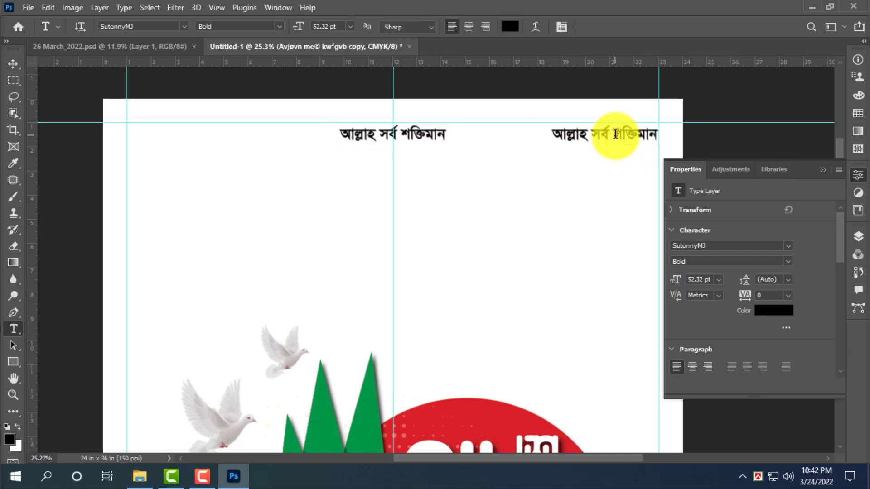
key(ctrl+a)
text(জ)
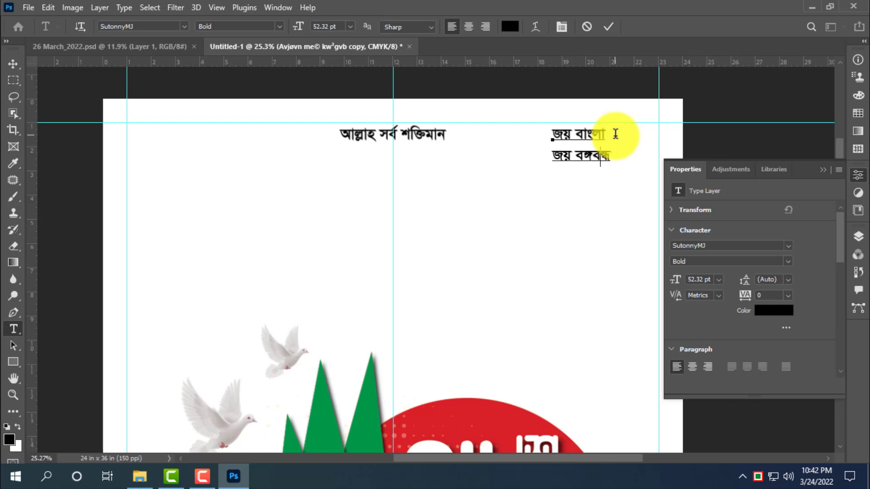
key(ctrl+Return)
key(v)
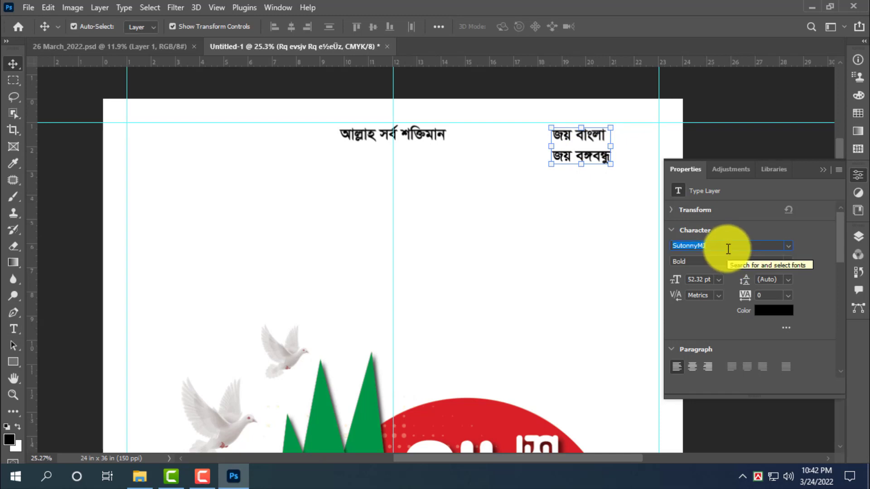
Search the fonts for "sho" and browse the related Bengali typefaces, previewing them on the two-line slogan
text(shio)
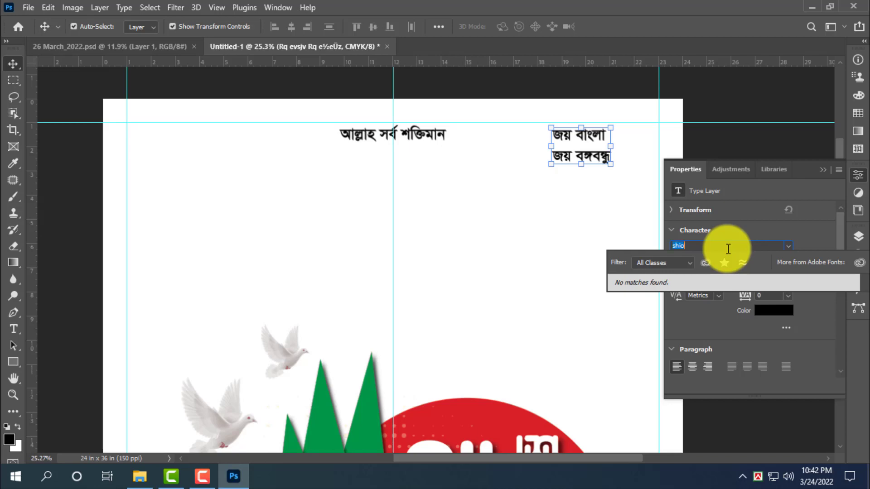
key(BackSpace)
key(BackSpace)
text(o)
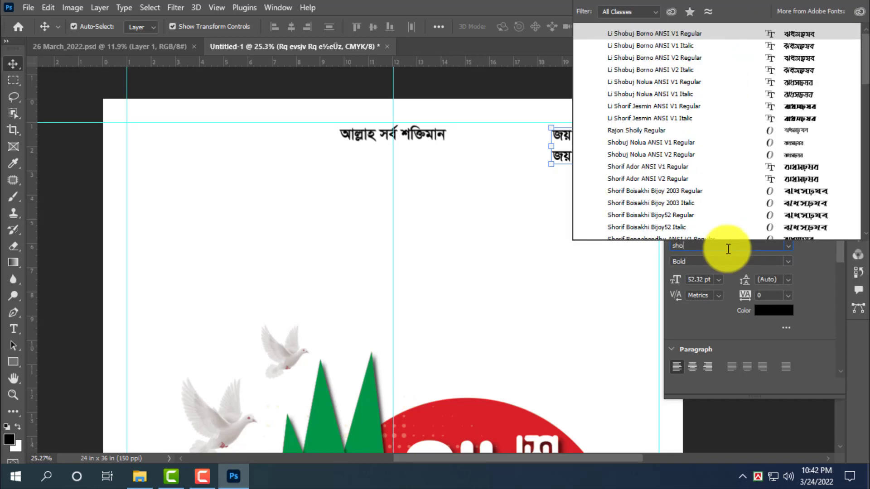
click(769, 237)
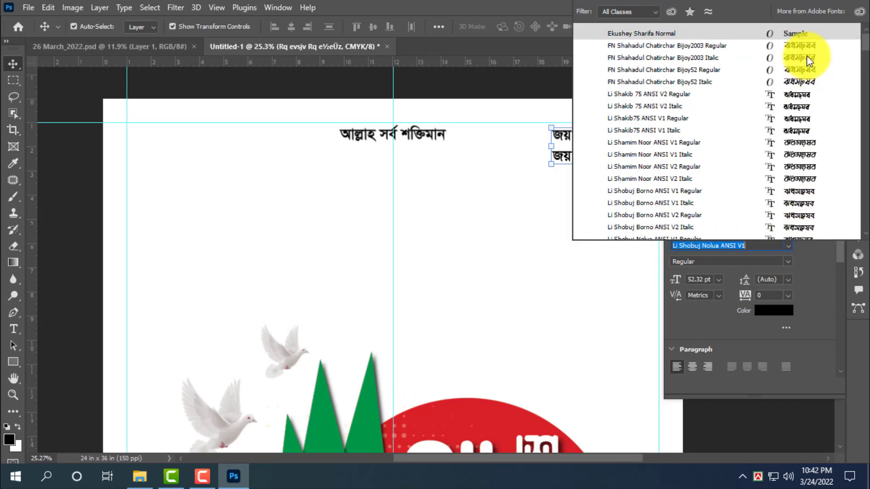
scroll(811, 197, down, 2)
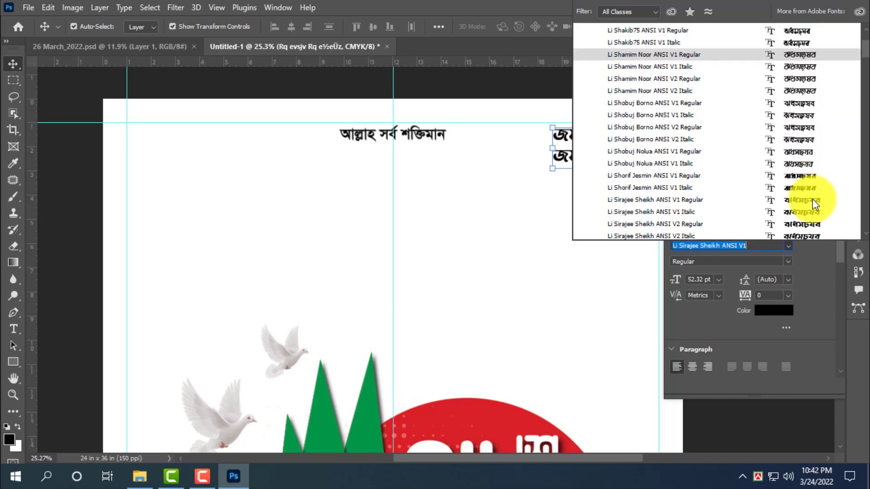
scroll(812, 199, down, 7)
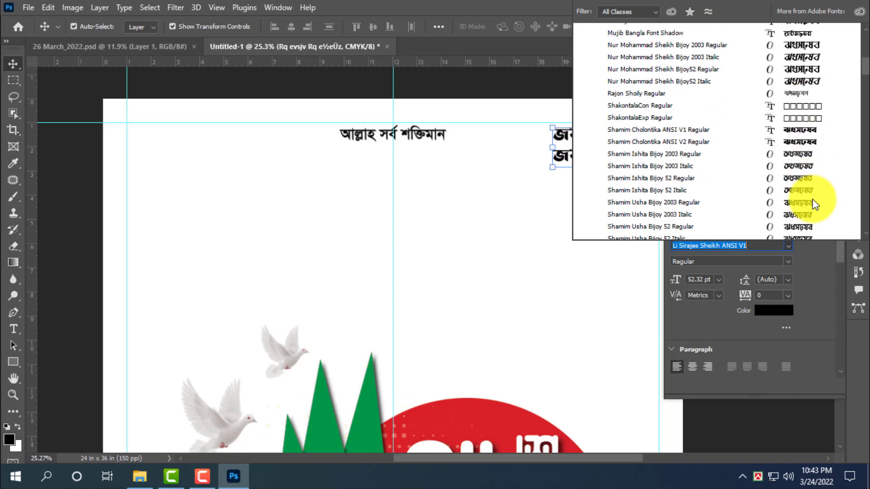
scroll(811, 199, down, 10)
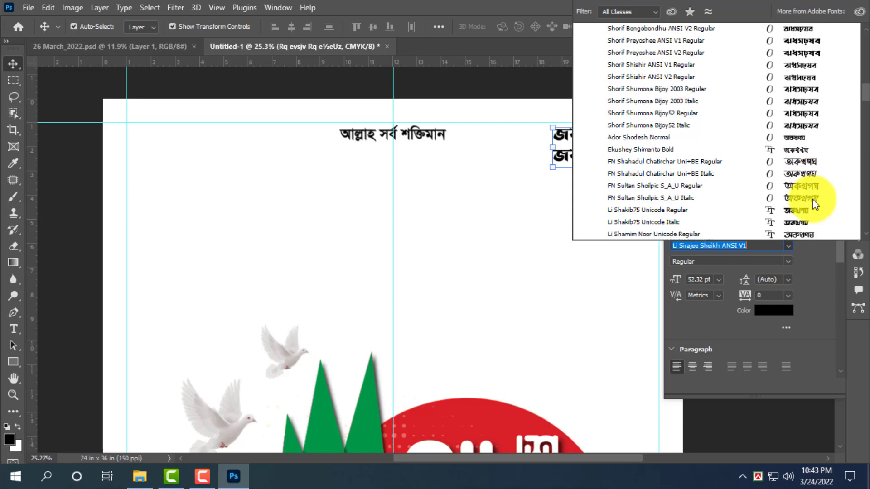
scroll(812, 199, down, 4)
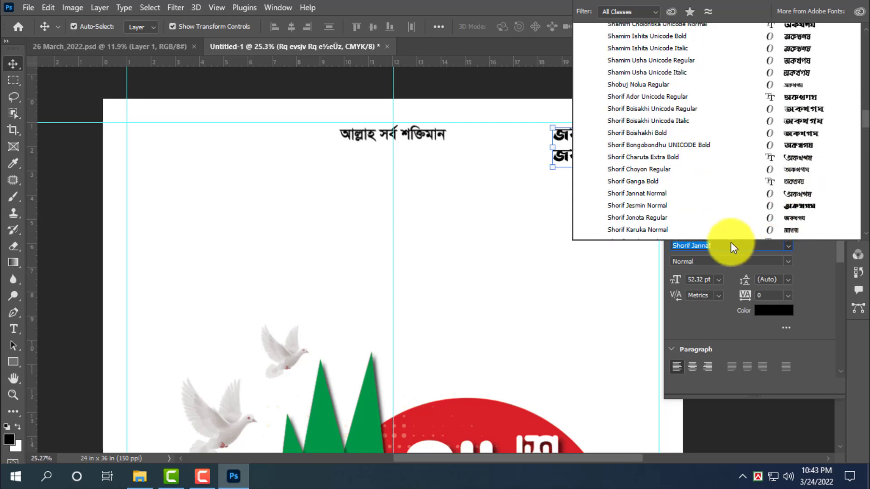
Browse the "Li" font families, such as Li Shakib75, Li Niladri Moitree and Li Azad Feni, as candidates for the slogan
text(l)
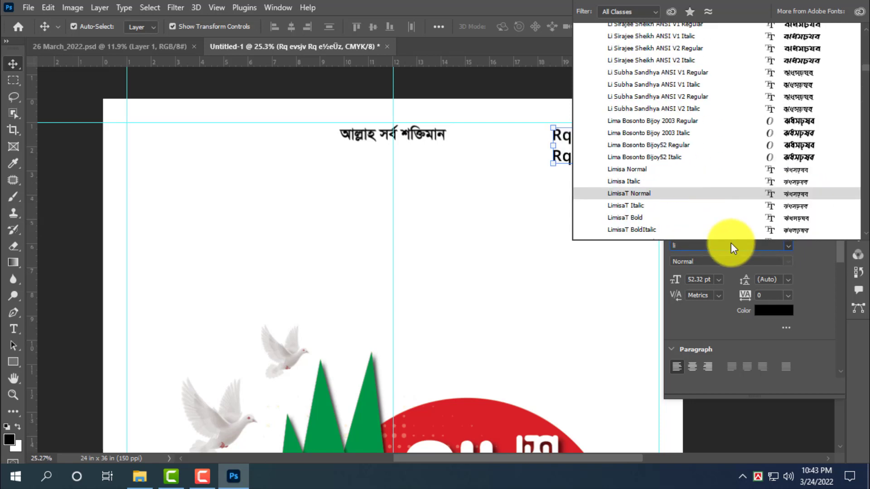
text(i Shakib75 ANSI V1)
scroll(810, 91, up, 6)
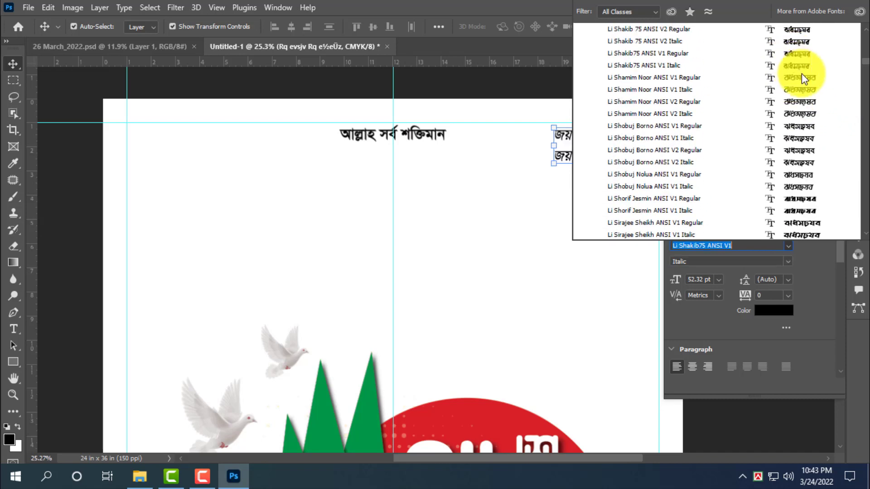
scroll(830, 102, up, 6)
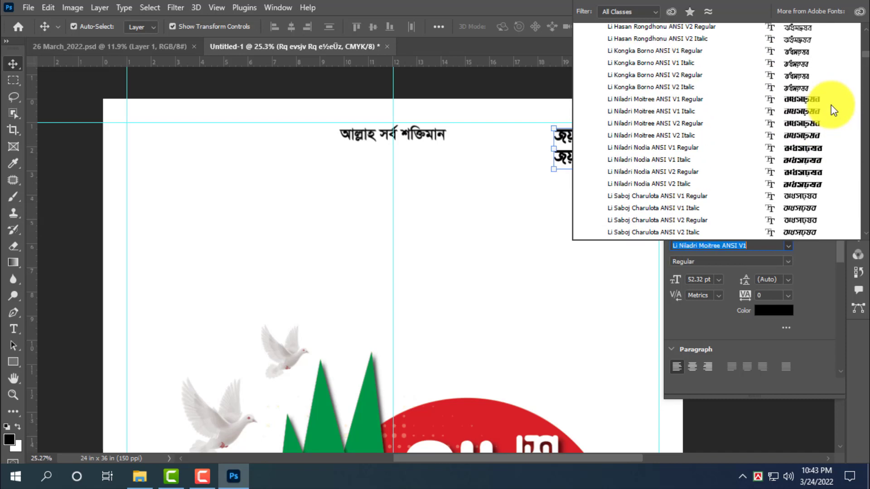
scroll(833, 111, up, 3)
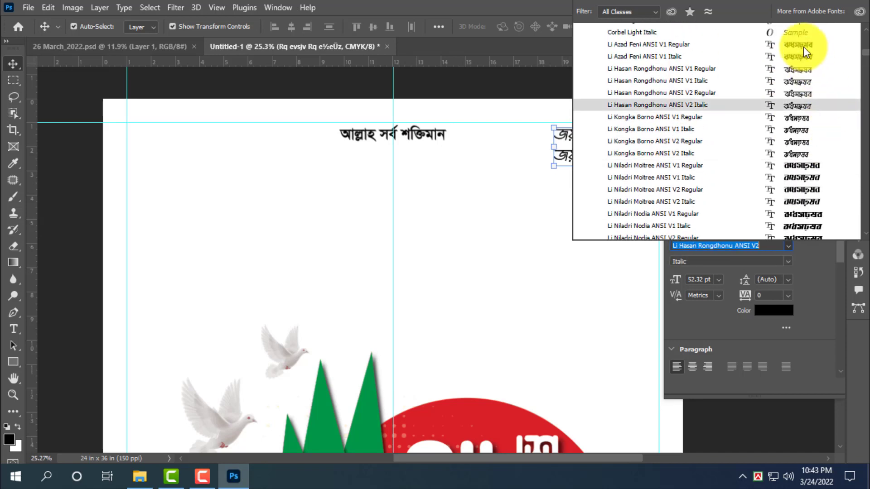
scroll(802, 48, up, 4)
scroll(808, 193, up, 3)
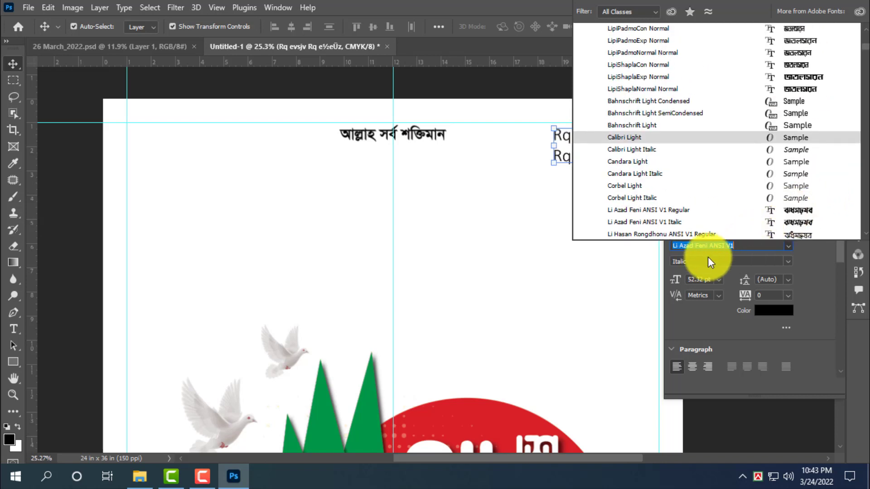
Search the fonts for "sham", "lima" and "shor" to compare Bengali typefaces for the two-line slogan
text(sham)
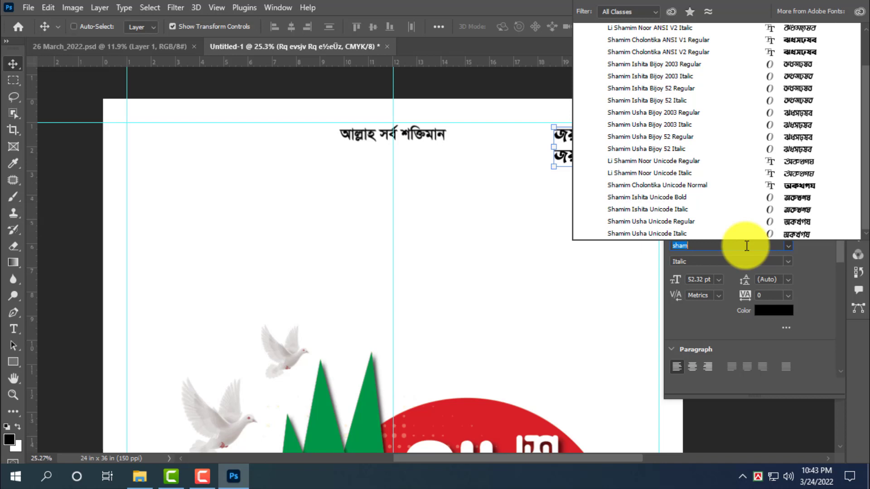
text(lima)
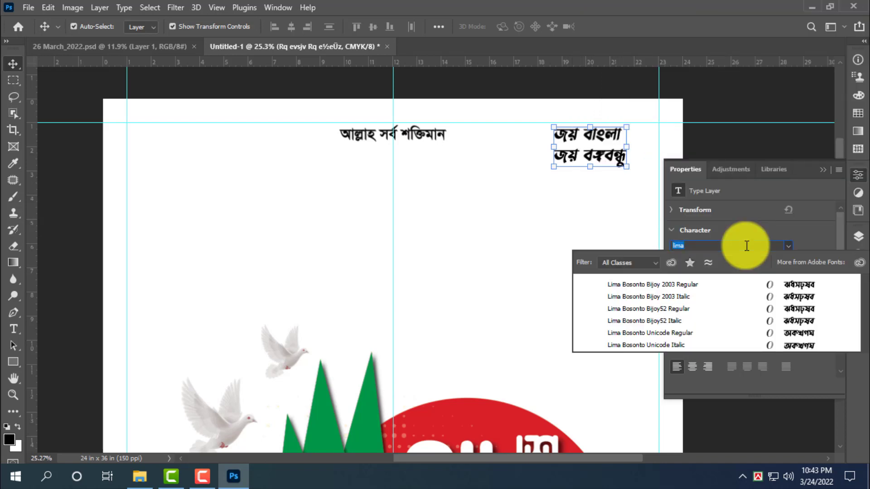
text(shor)
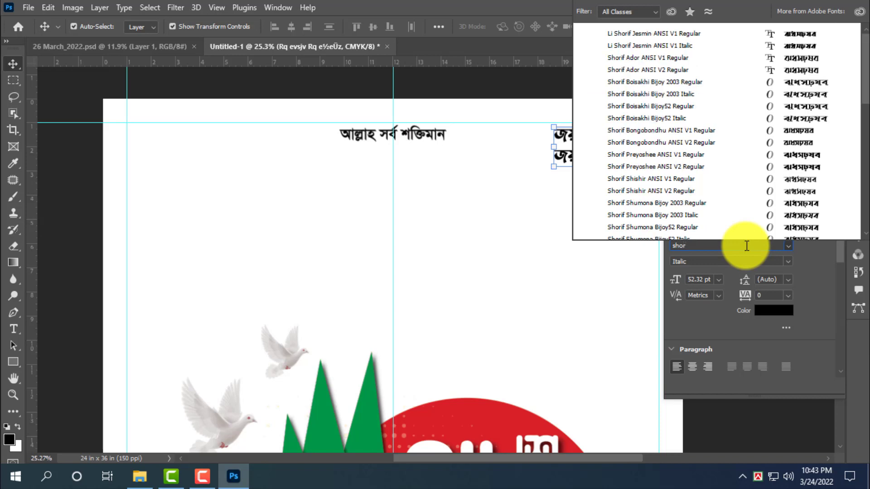
Widen the font search to "sho", preview the matches and apply FN Mahfuj Kishoreganj Bijoy 2003 Regular to the slogan
key(BackSpace)
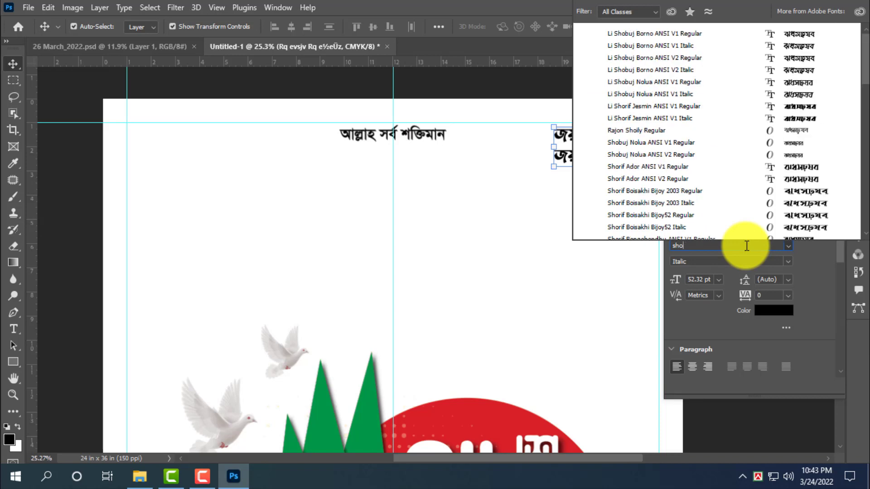
key(Down)
key(Down)
key(Down)
key(Down)
key(Down)
key(Down)
key(Down)
key(Down)
key(Down)
key(Down)
key(Down)
key(Down)
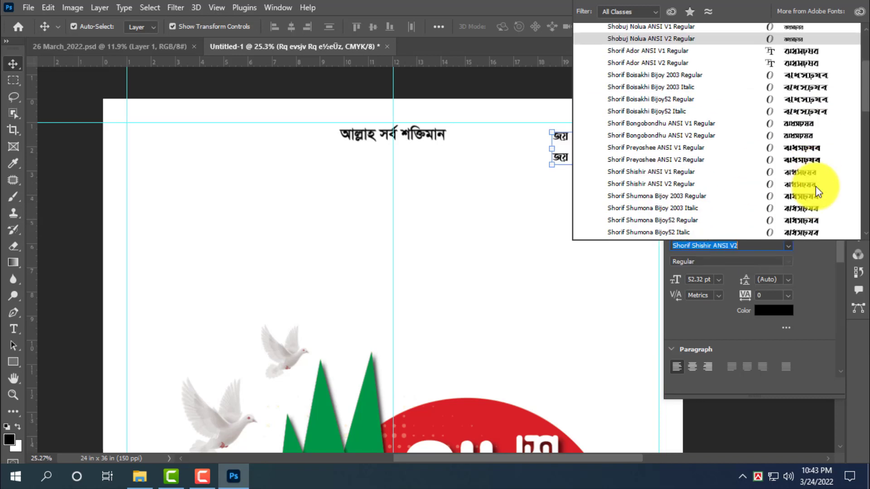
scroll(815, 186, down, 2)
scroll(815, 208, down, 2)
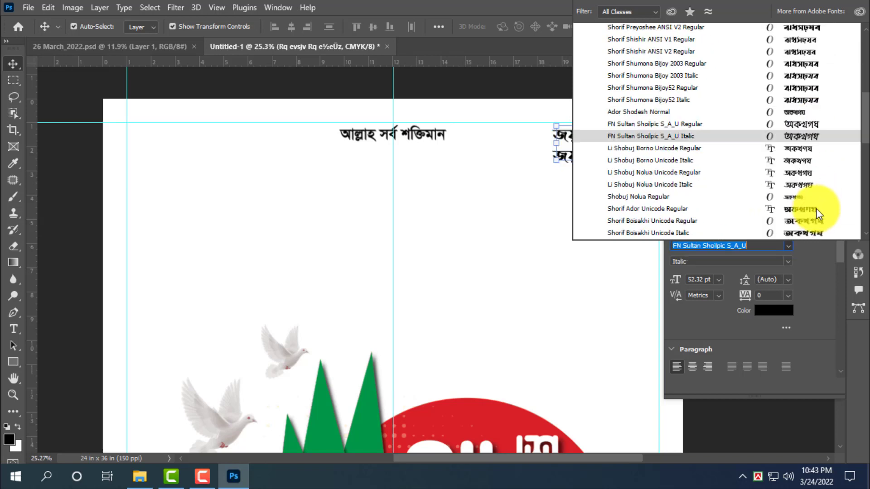
scroll(816, 208, down, 5)
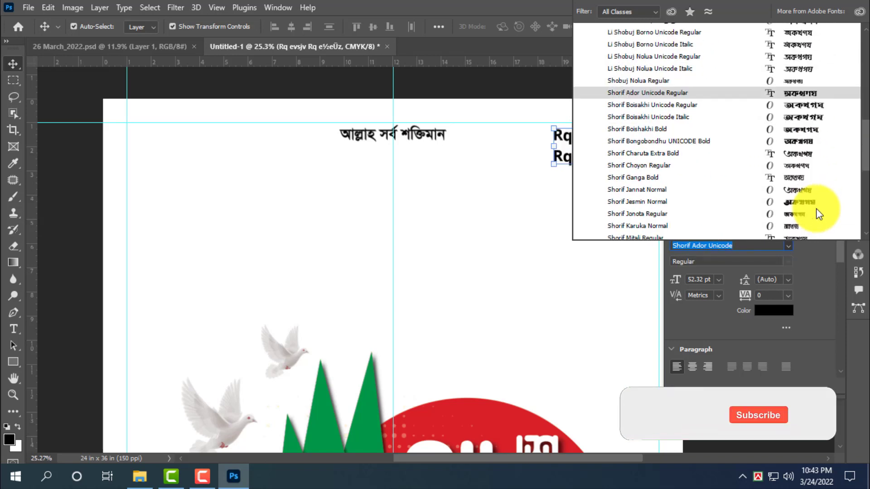
scroll(818, 213, down, 5)
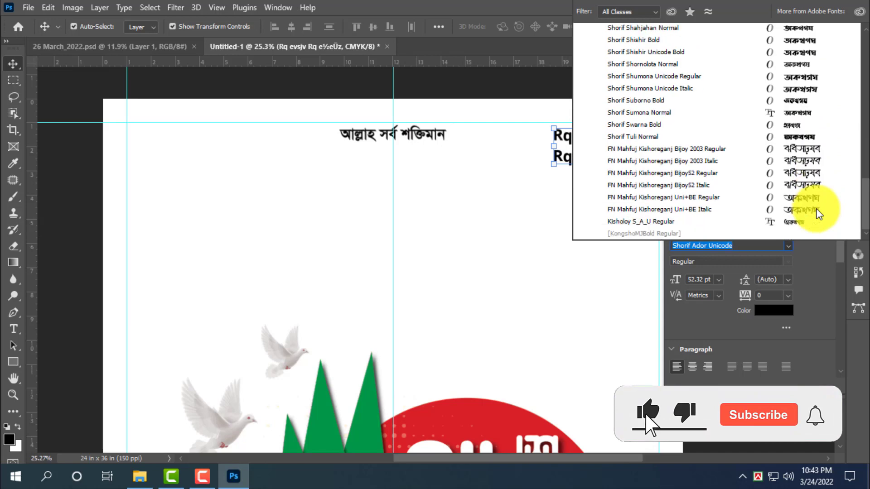
click(811, 148)
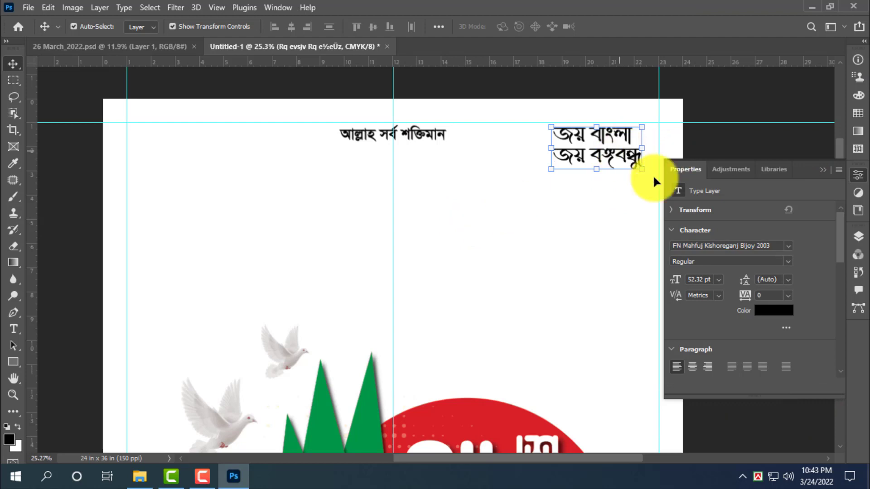
Browse the fonts matching "li" and set the two-line slogan in Lima Bosonto Bijoy 2003 Italic
click(752, 246)
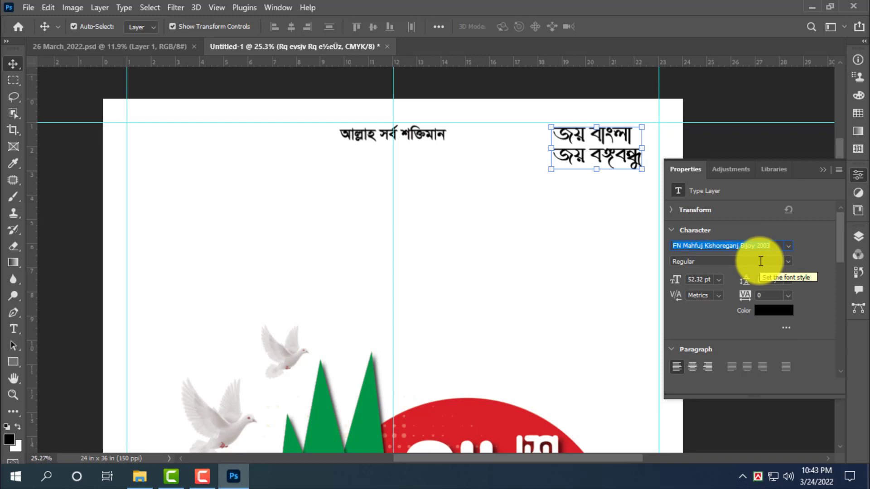
text(li)
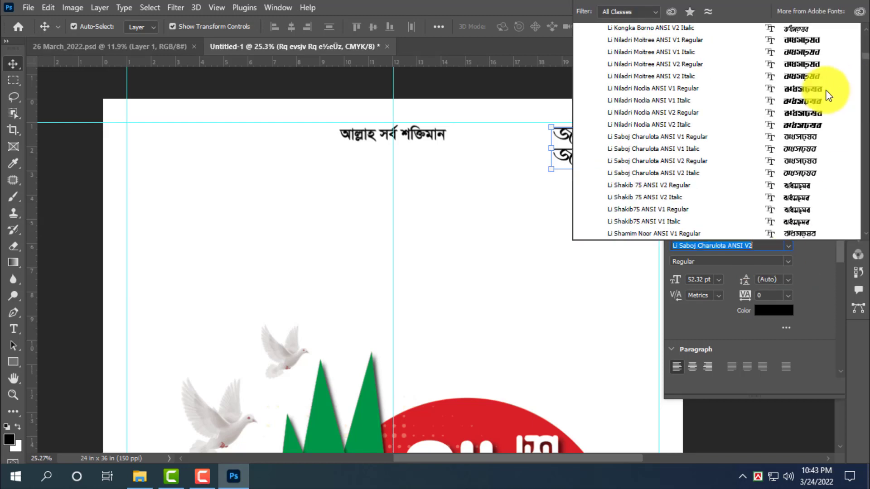
key(Down)
scroll(797, 140, up, 6)
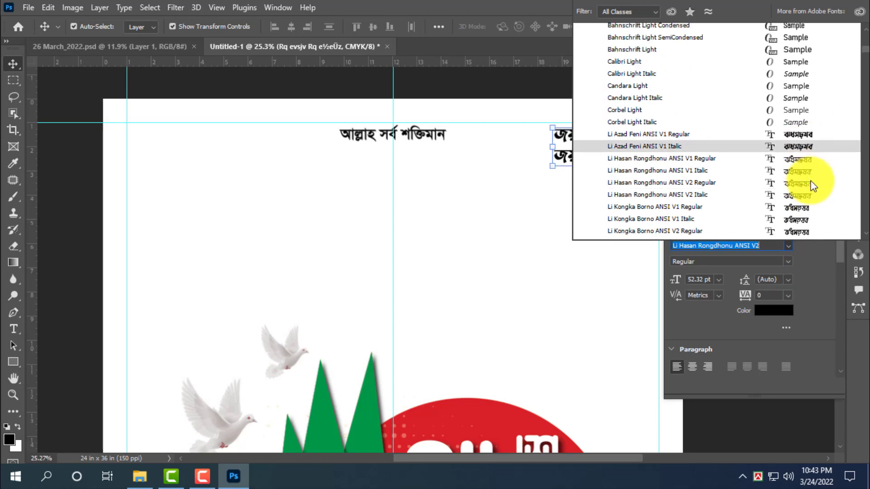
scroll(809, 172, down, 6)
scroll(811, 181, down, 5)
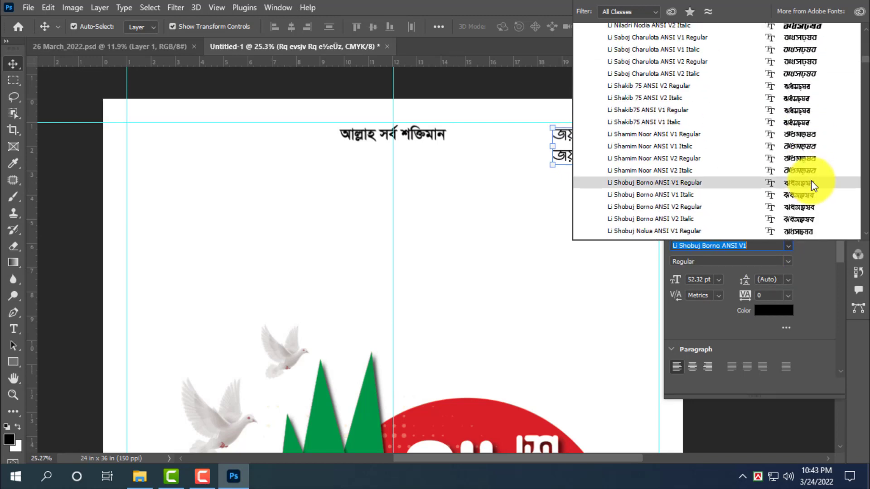
scroll(810, 180, down, 5)
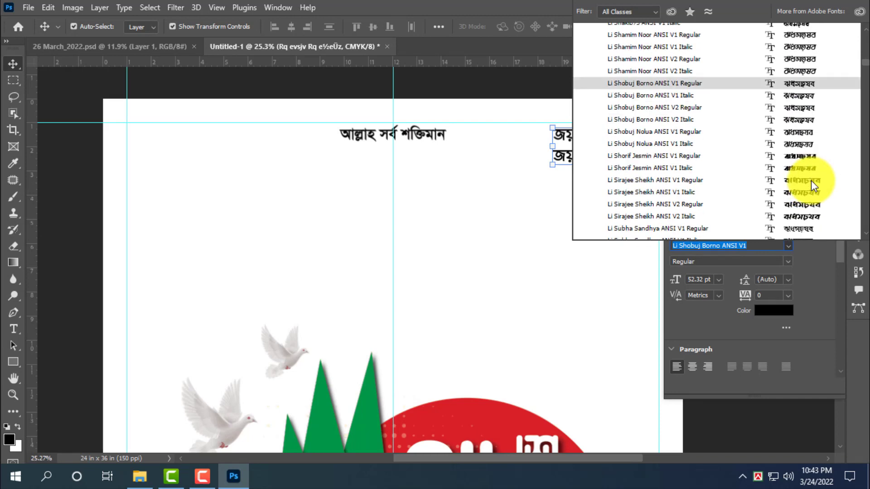
scroll(810, 181, down, 5)
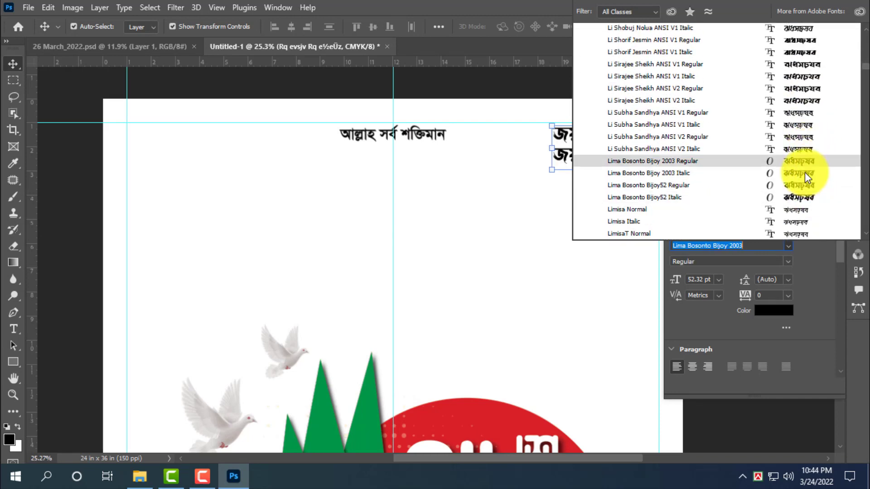
click(800, 172)
Move the slogan flush against the poster's right margin guide, just below the upper margin guide, and deselect it
drag(603, 163, 634, 162)
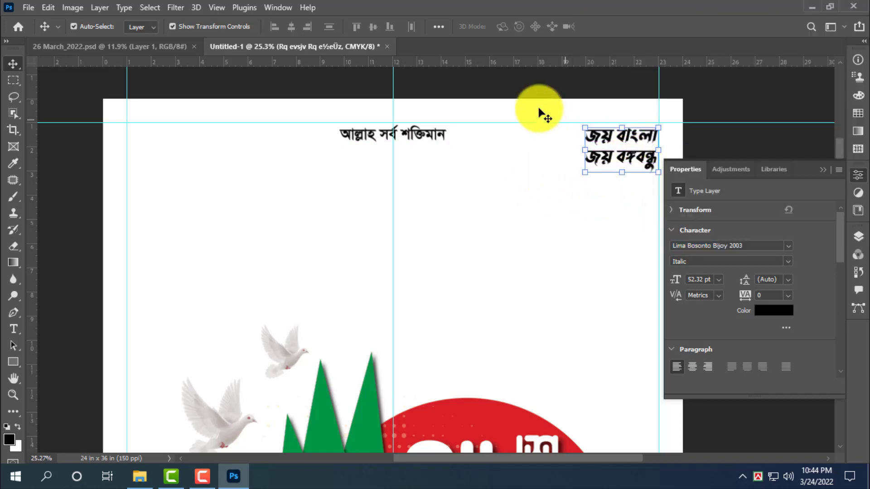
click(556, 83)
key(ctrl+0)
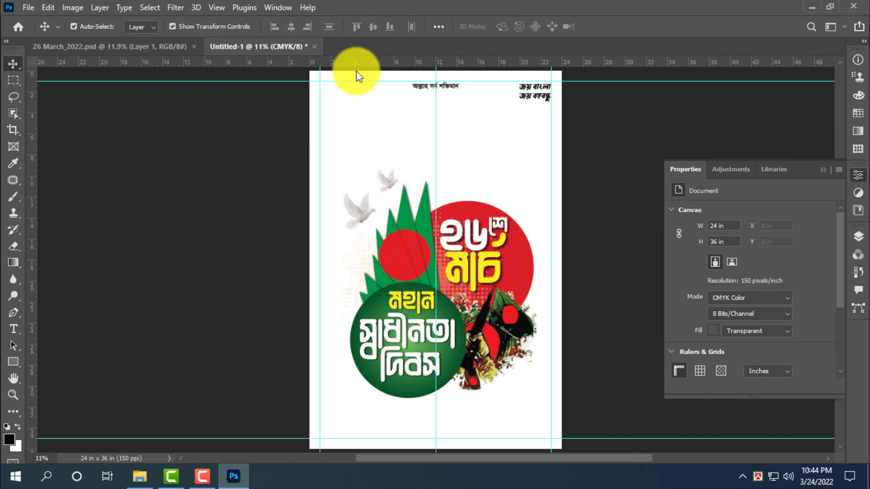
Delete the merged artwork covering the flag ribbon design in 26 March_2022.psd and bring the ribbon design into the Untitled-1 poster
click(131, 46)
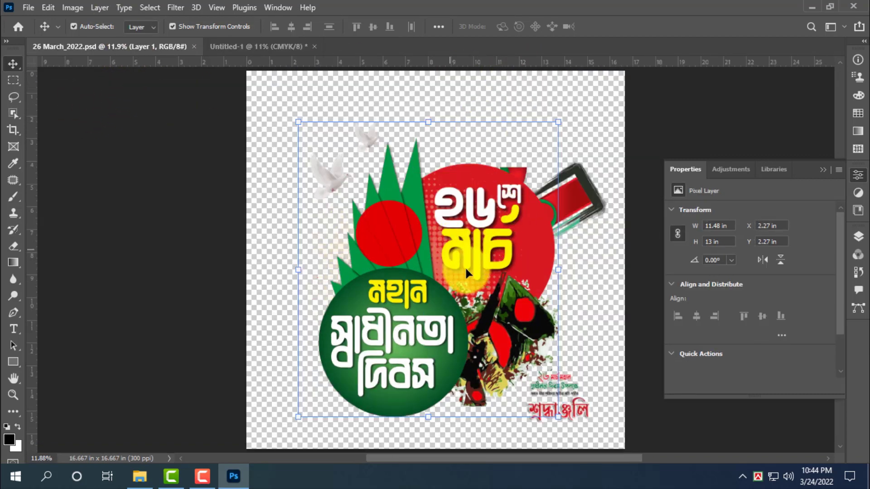
click(430, 212)
drag(430, 212, 381, 179)
key(Delete)
drag(556, 212, 386, 71)
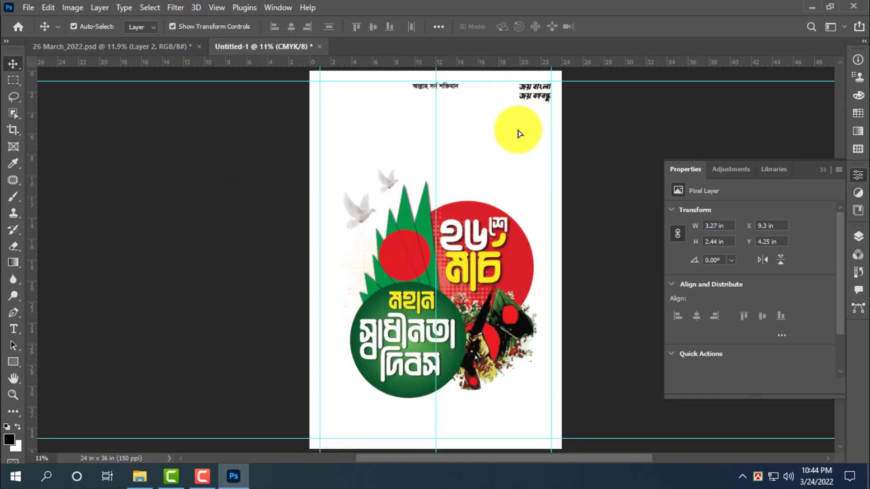
Enlarge the flag ribbon design to about 18.01 x 16.76 in and place it over the poster's upper right corner
drag(519, 134, 427, 179)
key(ctrl+t)
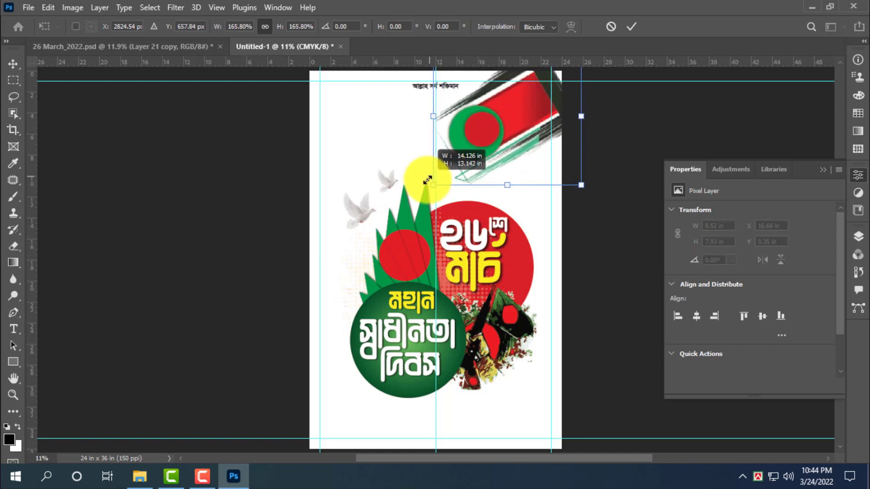
key(Return)
drag(579, 111, 621, 107)
double_click(520, 121)
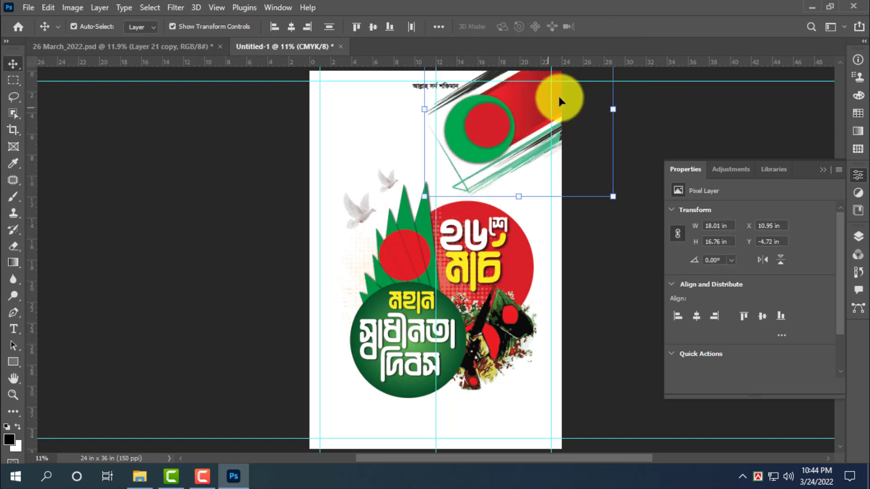
Arrange the flag ribbon design behind the slogan text while keeping it in front of the white background
scroll(558, 95, up, 5)
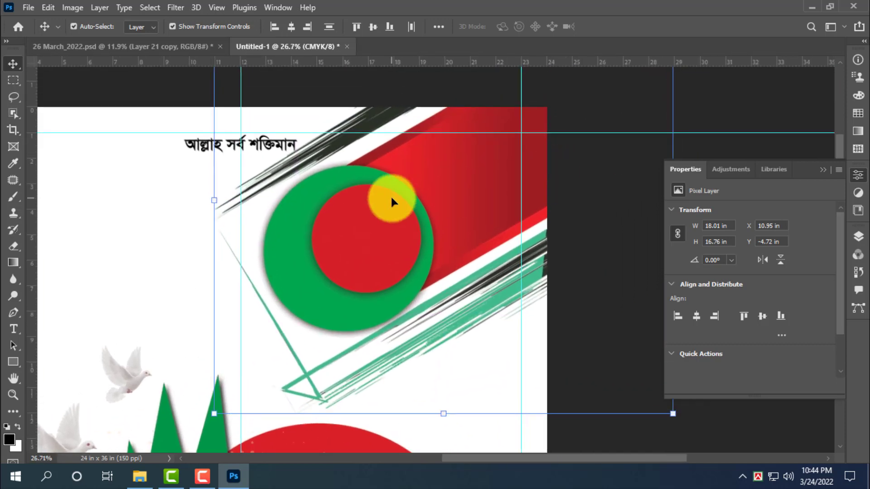
key(ctrl)
key(ctrl+comma)
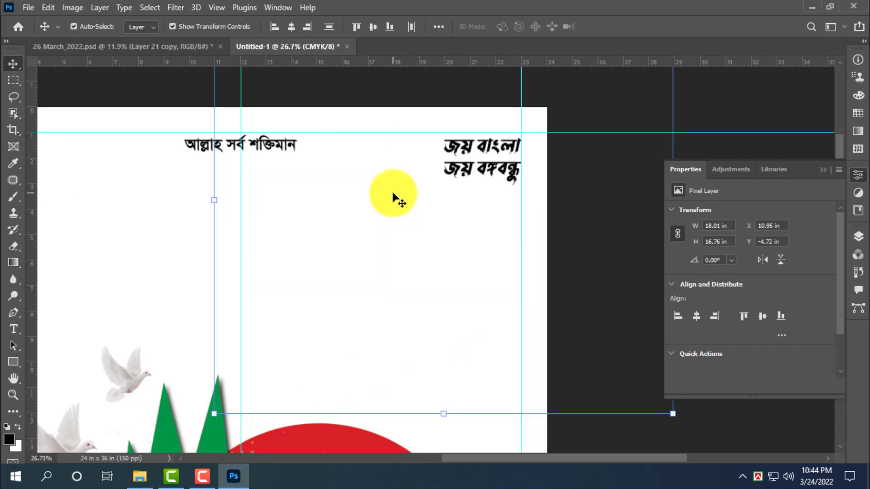
key(ctrl)
key(ctrl+comma)
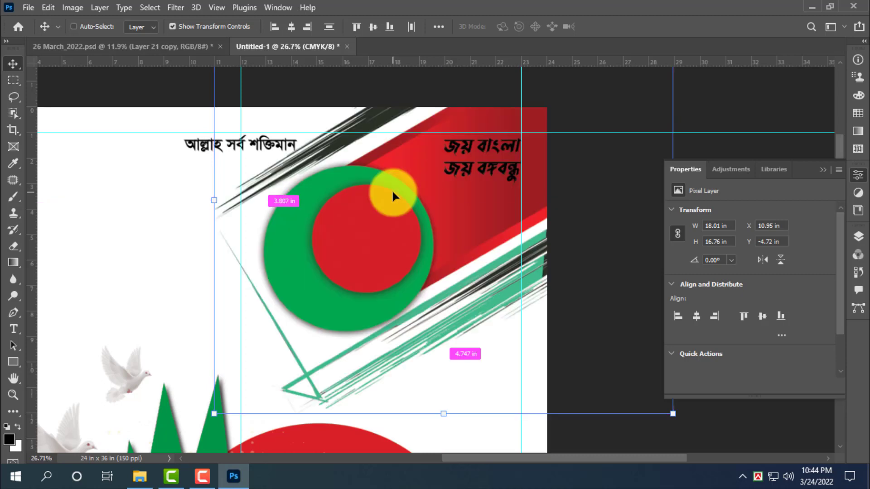
Change the slogan's text color to white (ffffff)
click(501, 179)
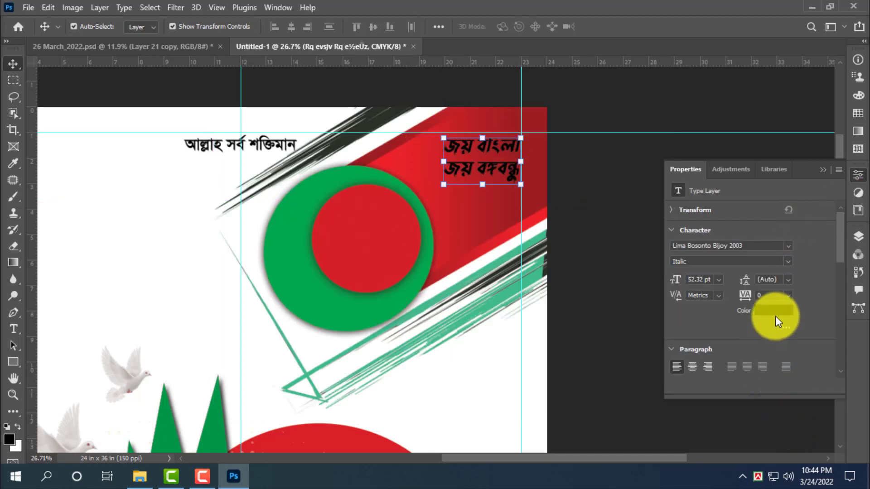
click(779, 317)
drag(349, 185, 201, 23)
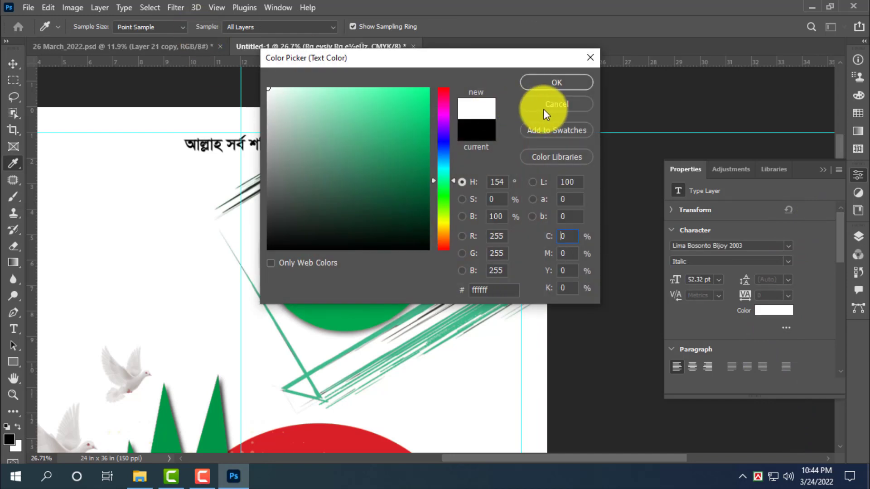
click(549, 87)
click(495, 178)
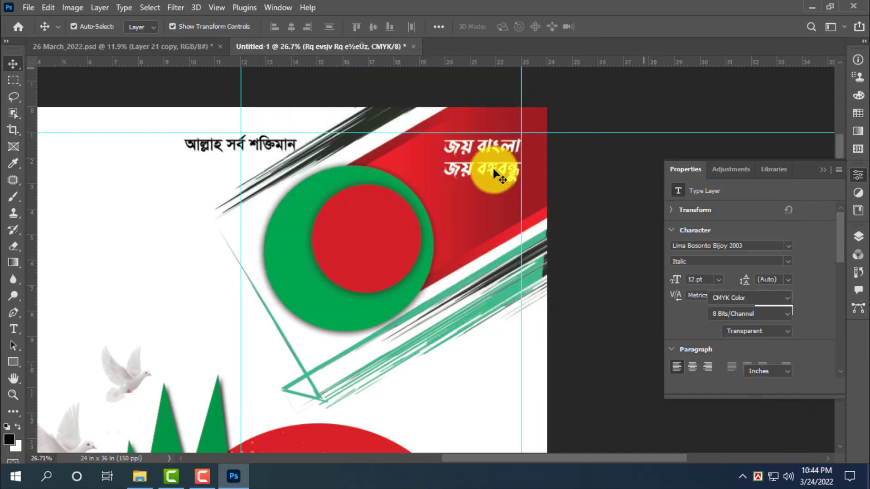
Select a small square of the red ribbon just left of the slogan's first line and copy it to a new layer
click(452, 138)
drag(452, 138, 672, 145)
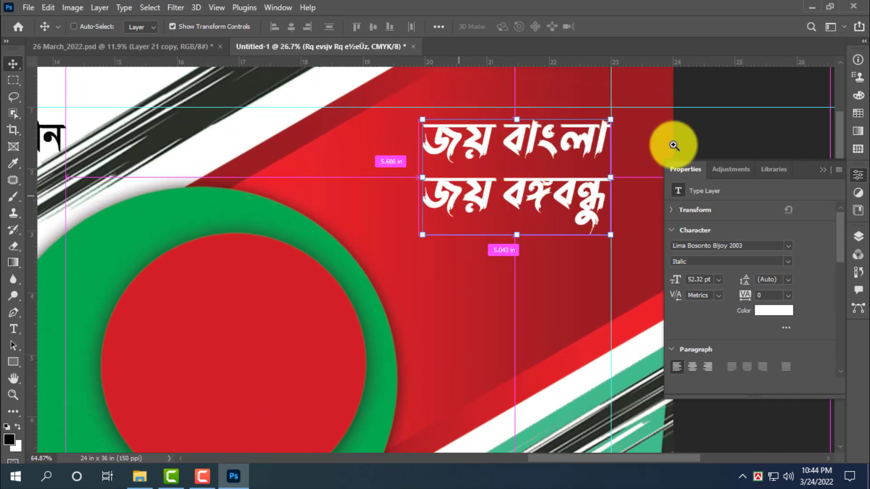
drag(443, 139, 500, 160)
click(13, 80)
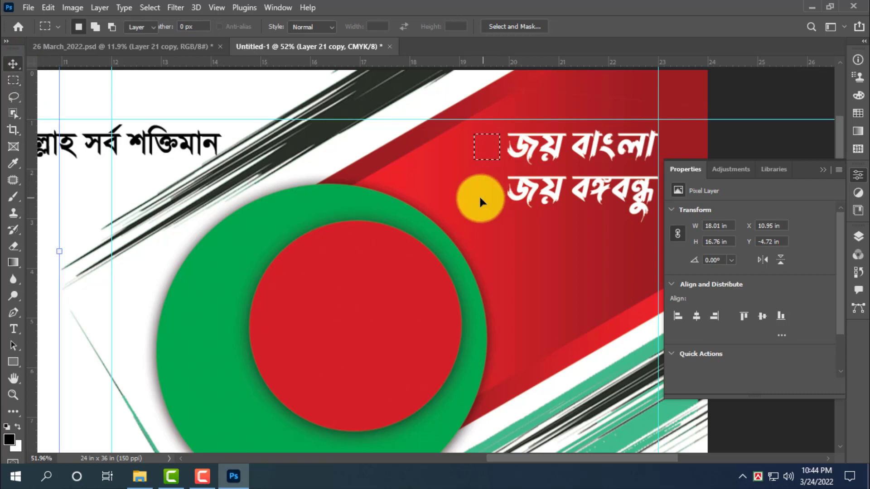
key(v)
click(857, 236)
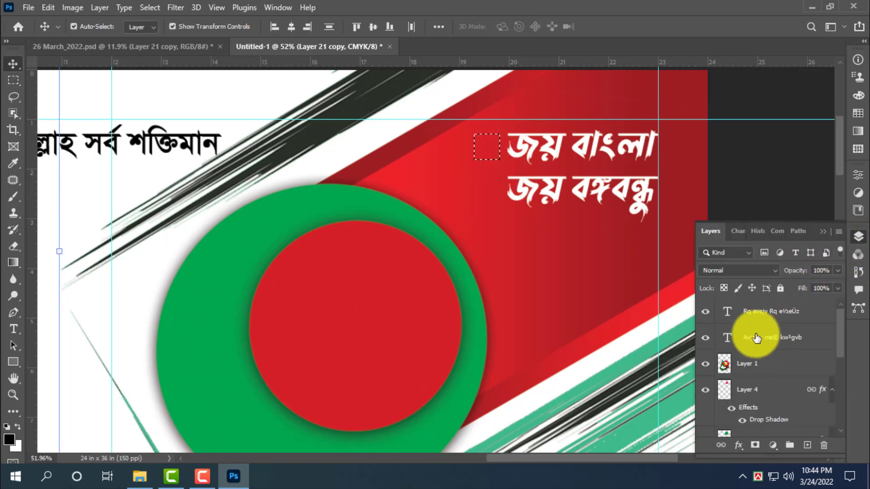
ctrl+click(495, 154)
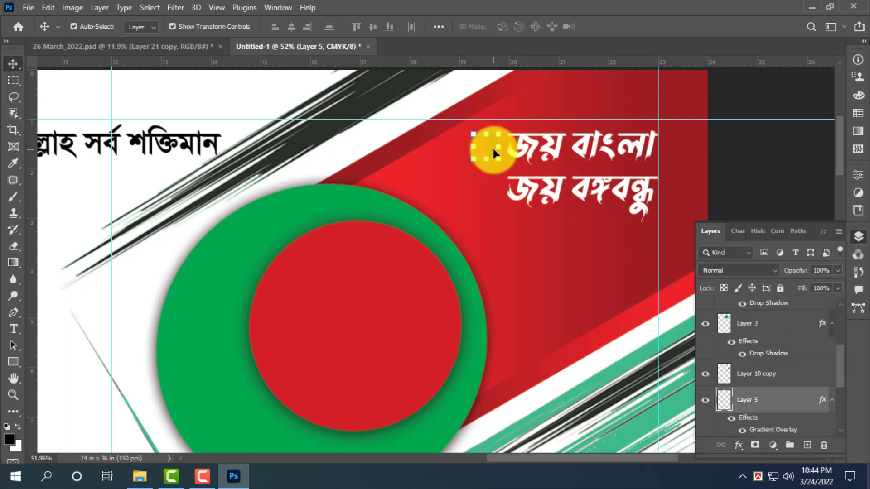
Clear the layer style from the small square's layer and fill the square with white
right_click(797, 406)
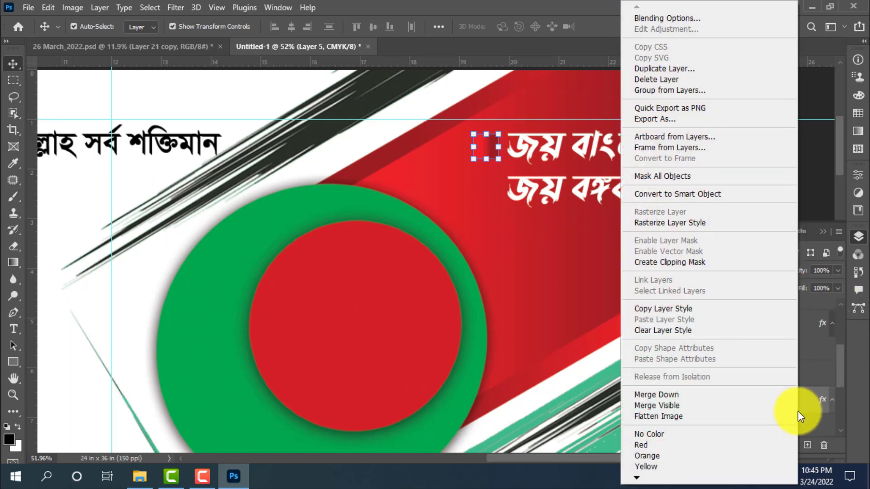
click(687, 330)
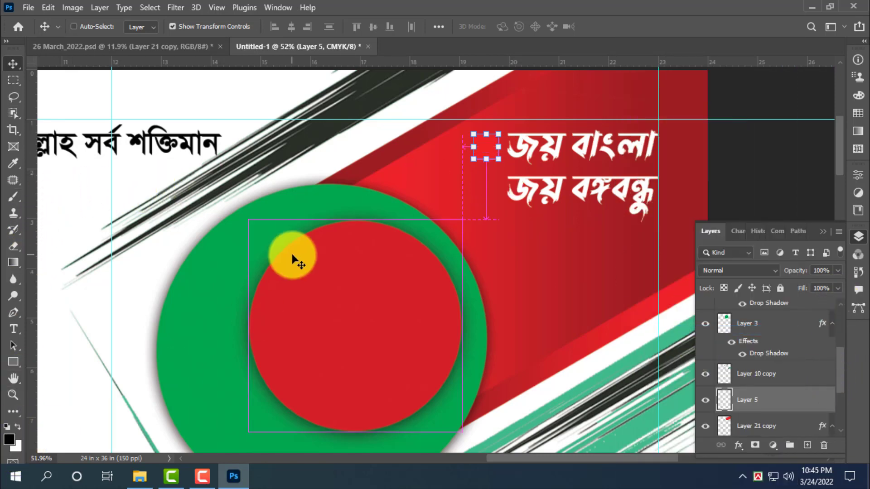
key(ctrl+shift+BackSpace)
Scale the white square beside the slogan down to about two-thirds of its size
key(ctrl+t)
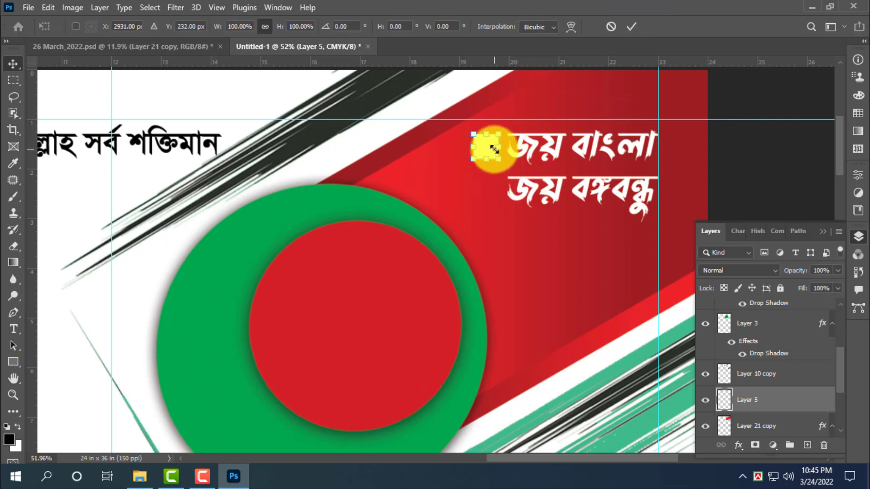
drag(500, 159, 477, 140)
key(Return)
scroll(471, 131, up, 6)
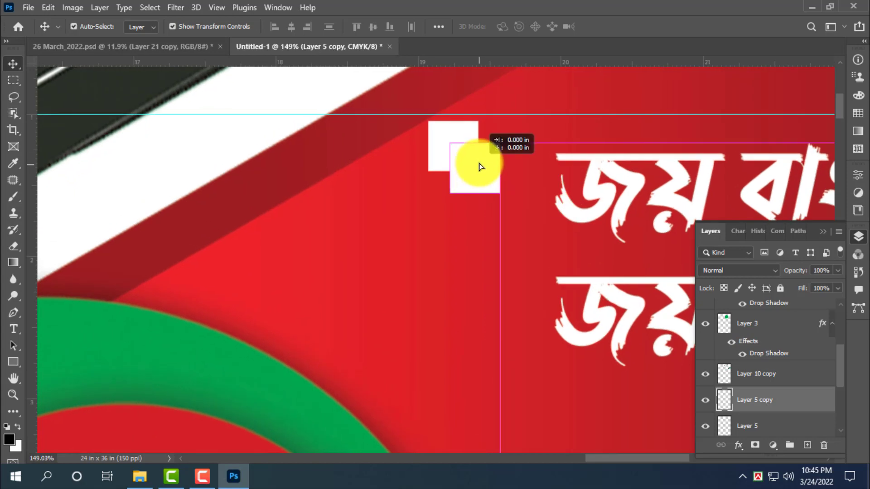
Duplicate the white square slightly down and to its right, then fill the copy with the green sampled from the ring
drag(481, 166, 474, 159)
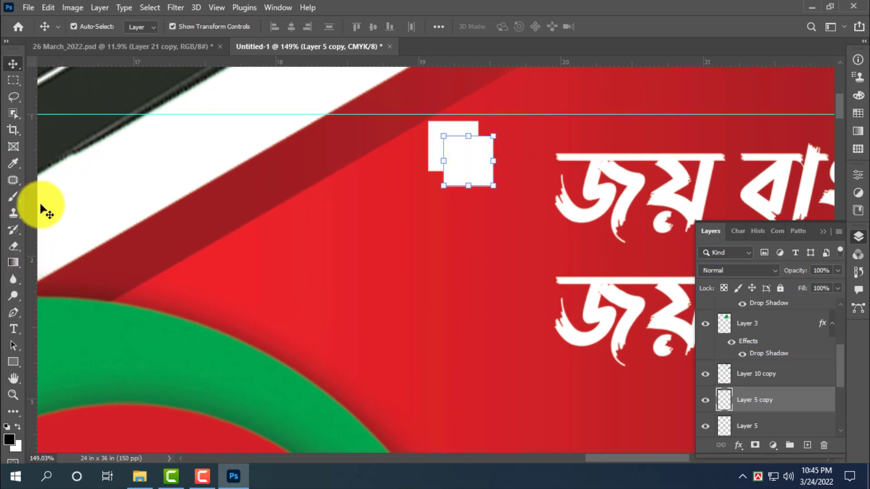
click(13, 163)
click(129, 350)
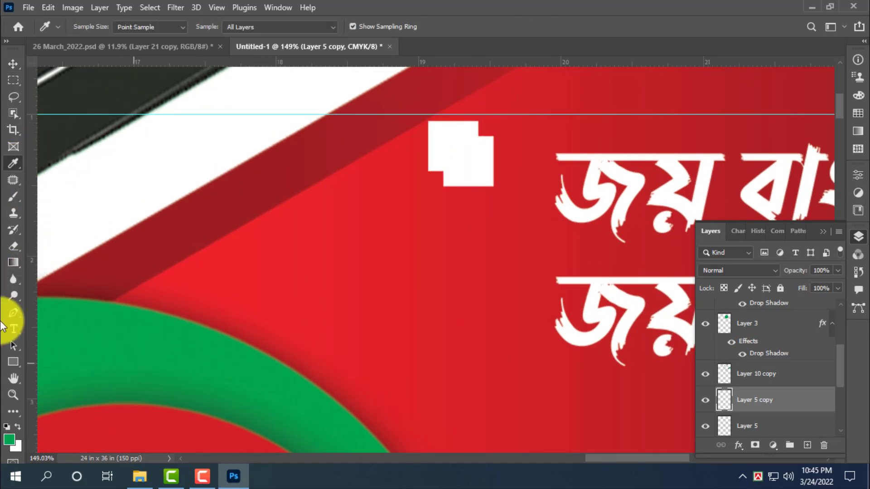
click(17, 426)
key(v)
key(ctrl+BackSpace)
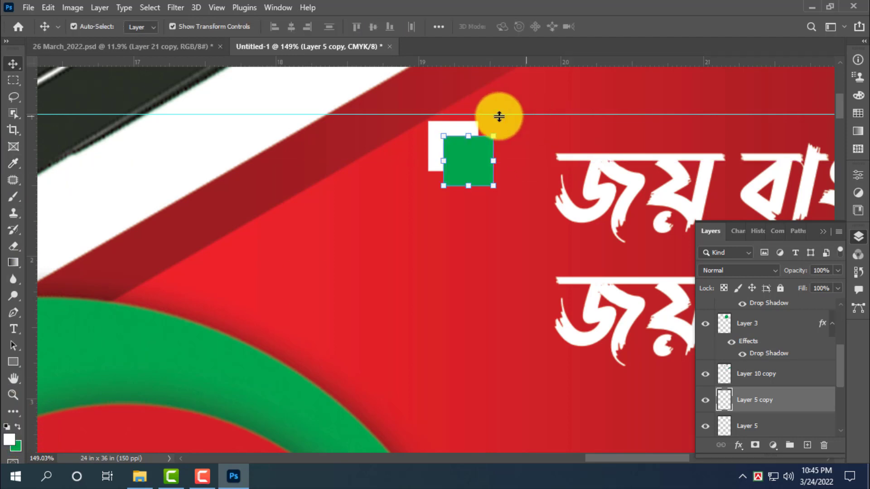
Shift the white and green square pair slightly and copy it straight down beside the slogan's second line
ctrl+click(442, 131)
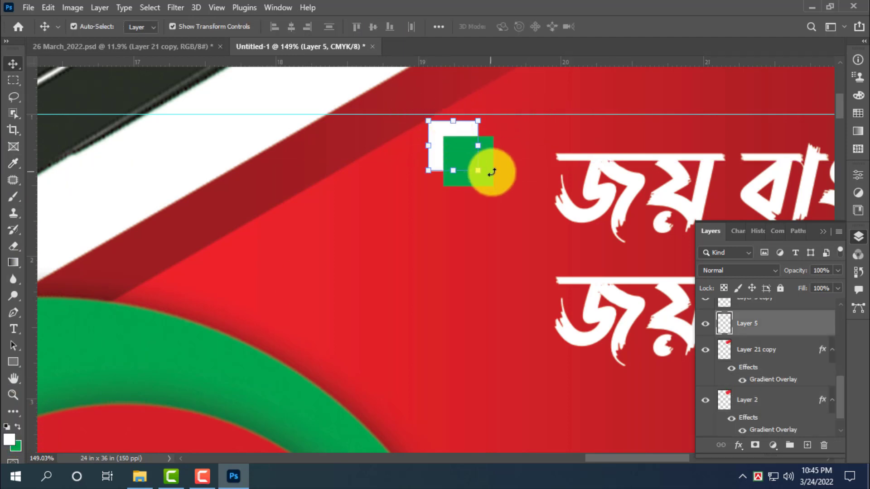
drag(462, 150, 476, 305)
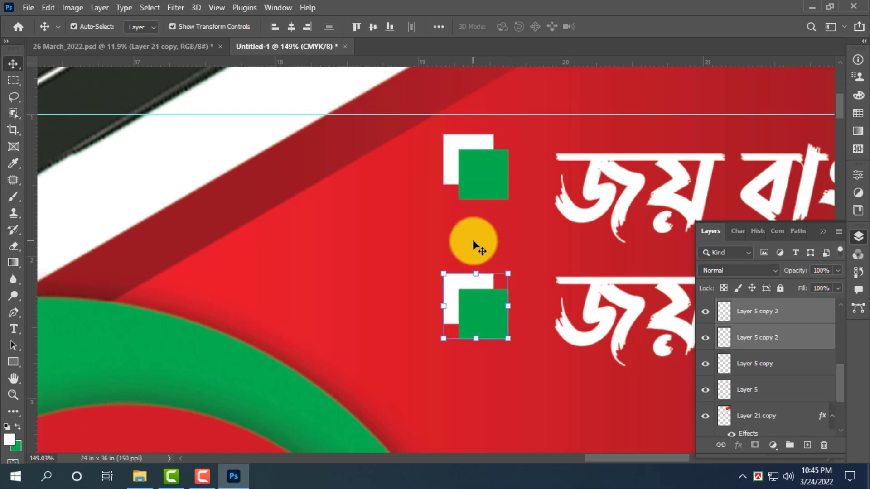
key(ctrl+0)
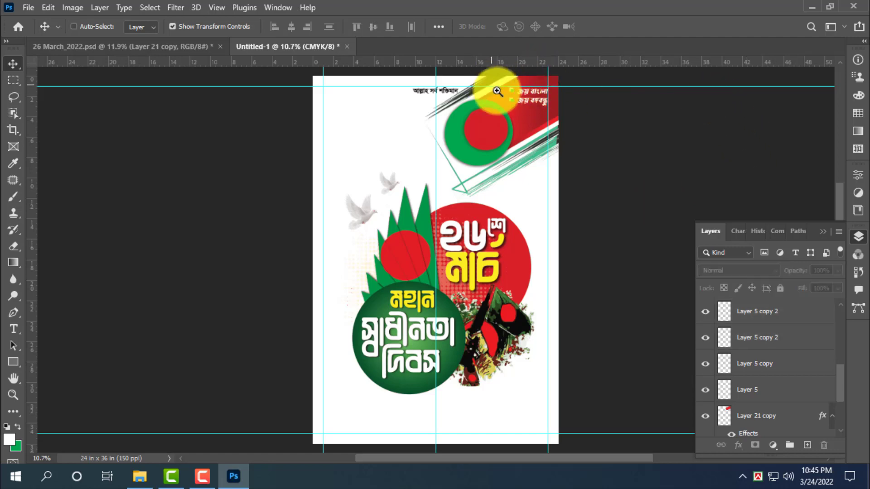
Scale the header text আল্লাহ সর্ব শক্তিমান down slightly, keeping it centred on the vertical guide just below the top guide
scroll(495, 88, up, 5)
ctrl+click(410, 99)
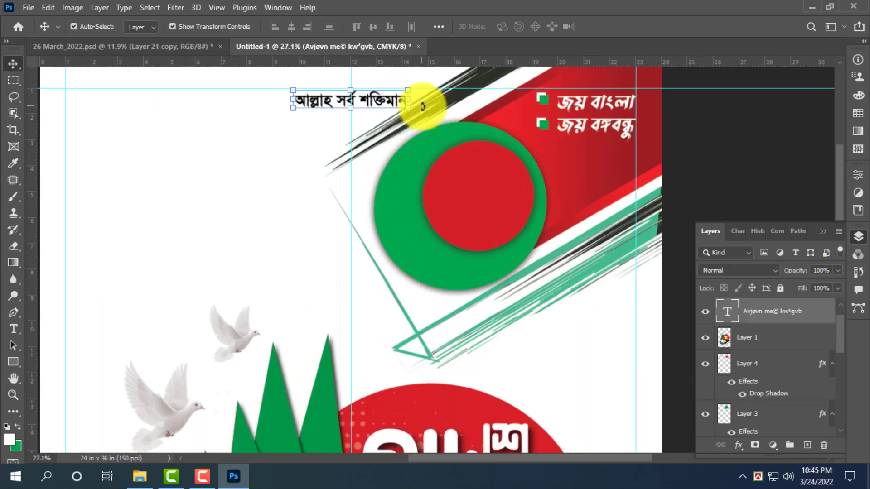
key(shift+Up)
drag(408, 98, 404, 100)
key(Return)
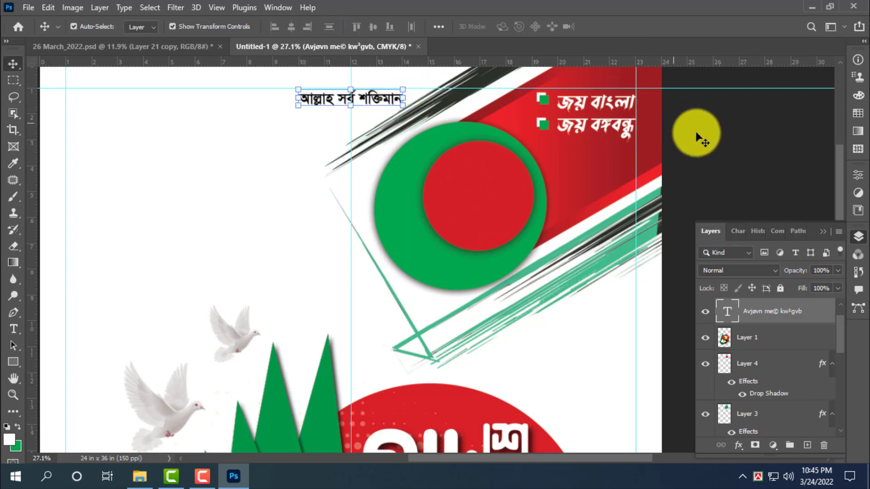
click(702, 133)
key(ctrl+0)
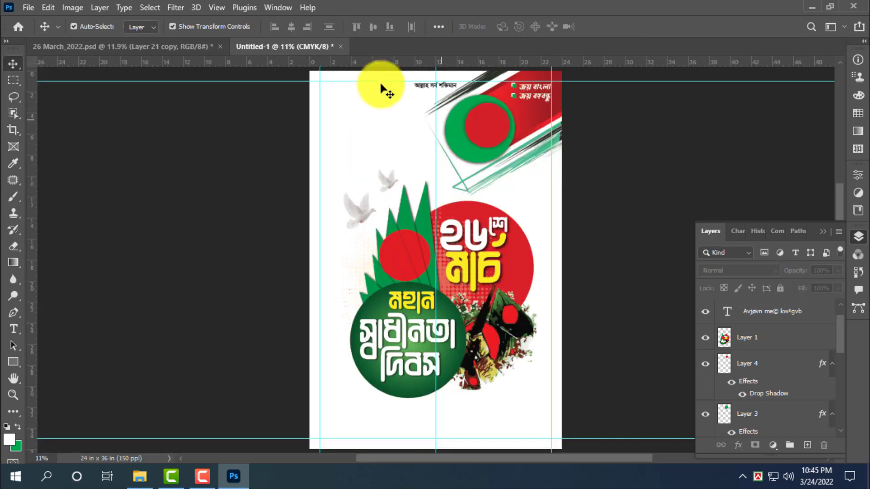
Bring the red and green curved artwork from 26 March_2022.psd into the poster's upper-left corner and enlarge it to about 175%
click(121, 44)
drag(466, 193, 336, 84)
key(ctrl+t)
drag(379, 122, 416, 150)
drag(307, 152, 296, 161)
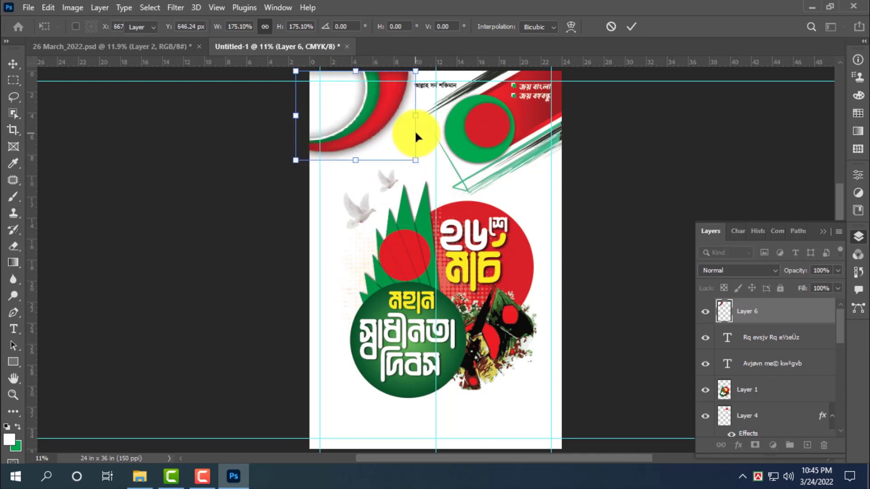
key(Return)
Enlarge the curved corner artwork further to about 114% and shift it slightly toward the page's left edge
ctrl+click(385, 110)
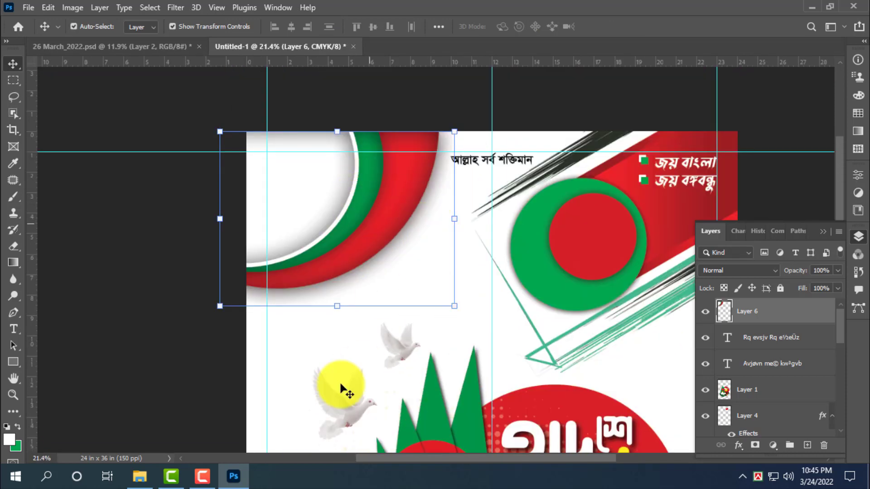
drag(335, 306, 335, 334)
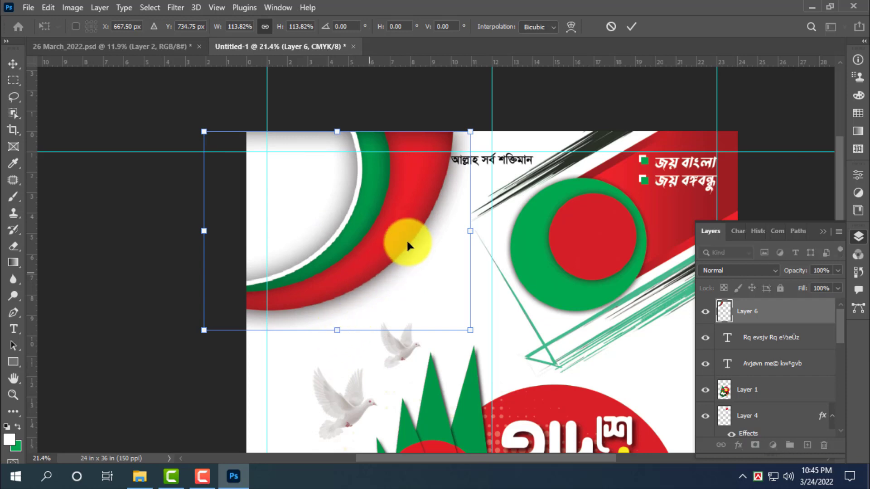
click(398, 116)
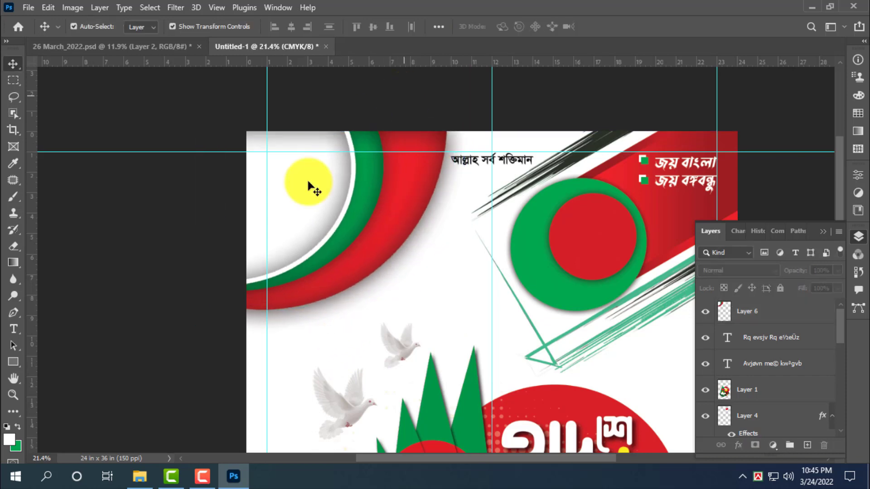
Switch to File Explorer, open All Design (E:) > All Design > Awami League > Logo and enlarge the thumbnails
click(144, 477)
click(58, 268)
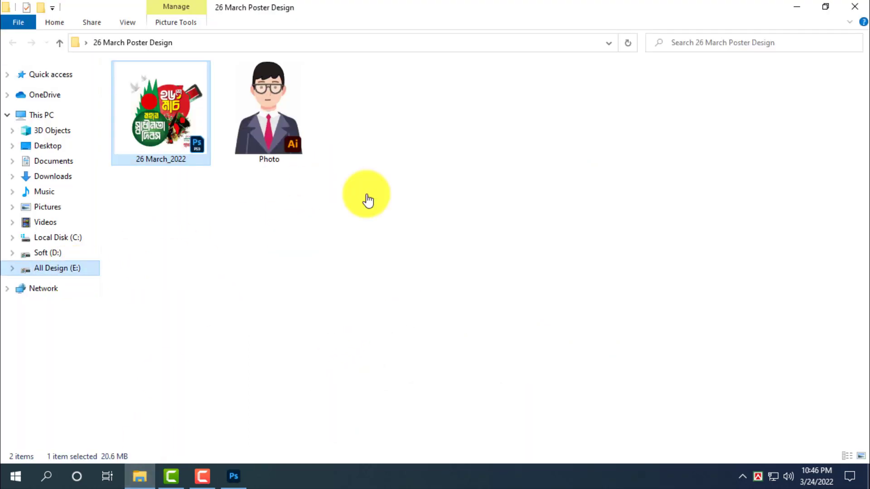
double_click(150, 100)
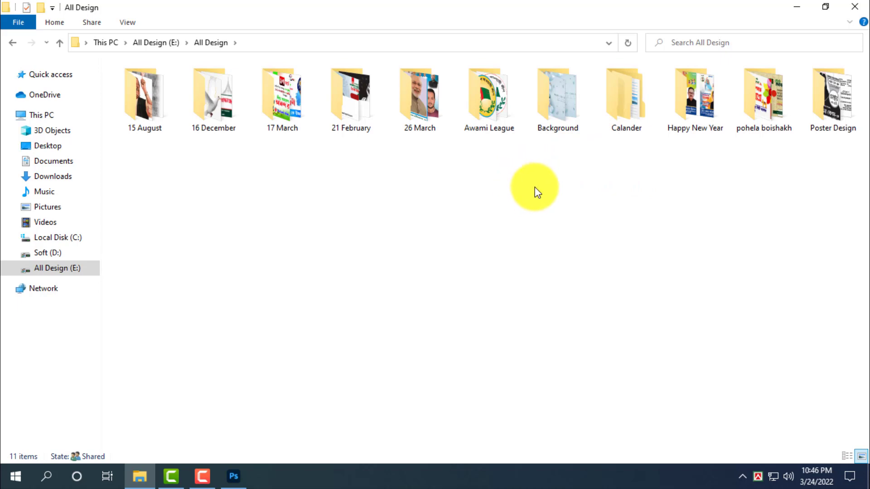
click(508, 111)
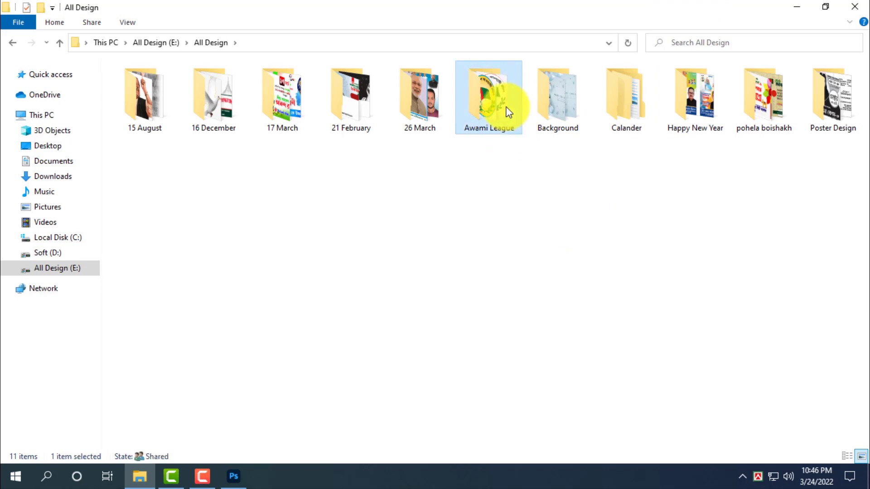
double_click(508, 111)
double_click(219, 107)
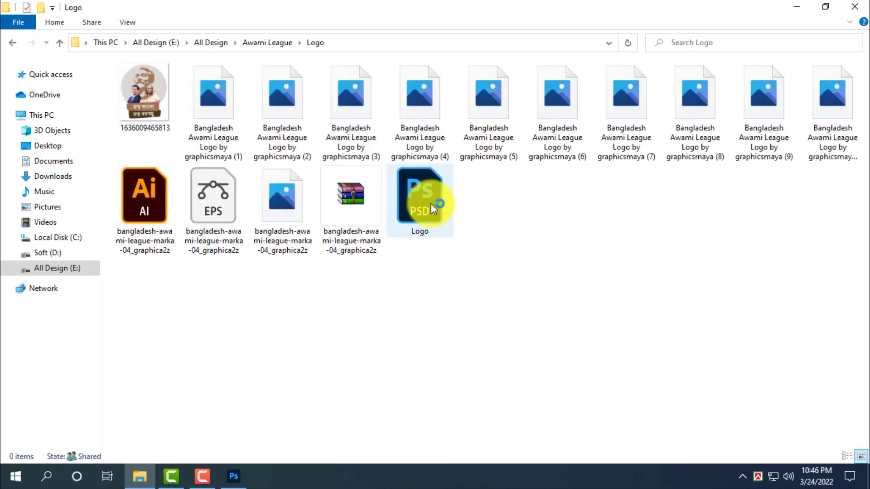
scroll(517, 240, up, 2)
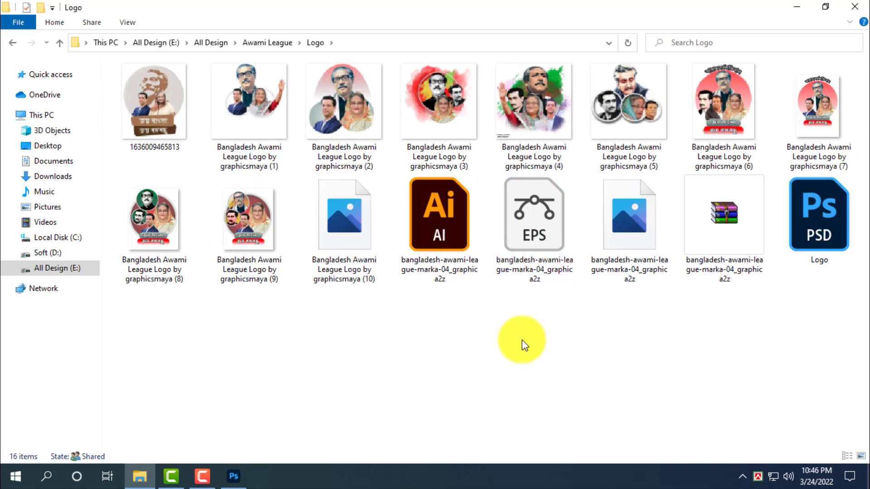
Open Bangladesh Awami League Logo by graphicsmaya (1) in Photoshop and copy its portrait group into the poster document
click(271, 124)
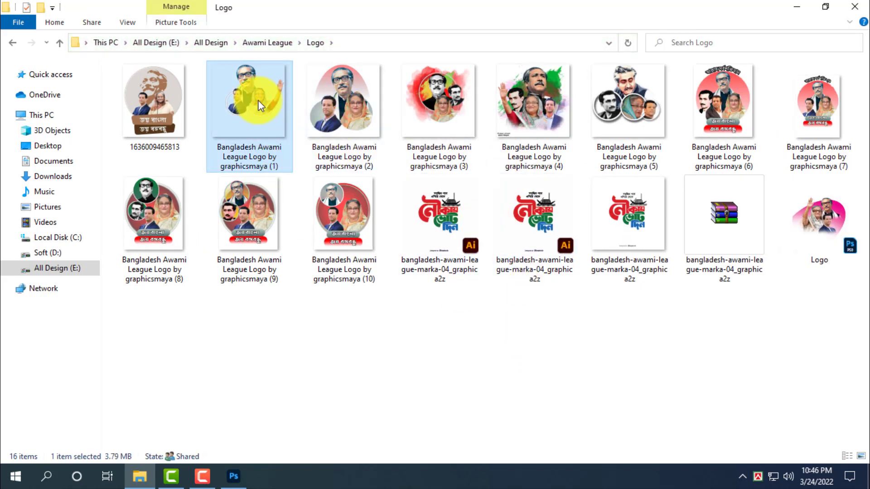
drag(259, 105, 483, 39)
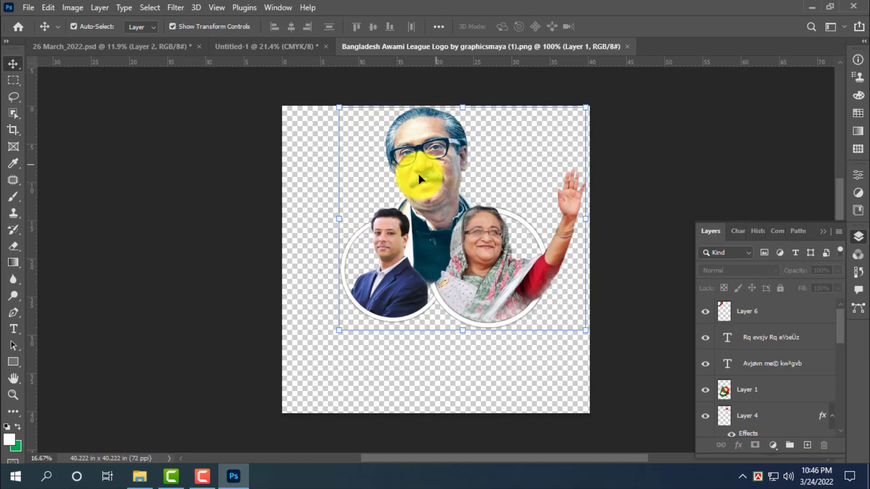
drag(418, 172, 312, 171)
Scale the portrait group to about 34.9% (5.42 x 4.91 in) and place it inside the white circle against the margin guides
click(487, 311)
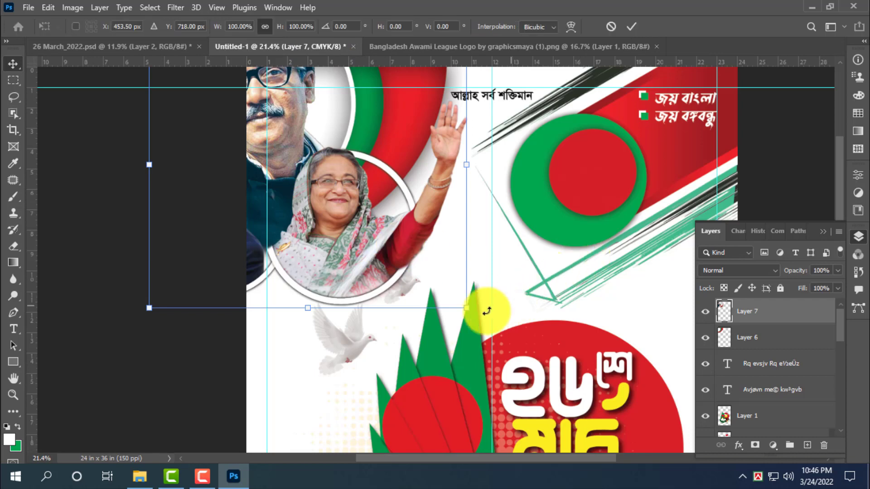
drag(467, 313, 368, 215)
drag(324, 193, 338, 167)
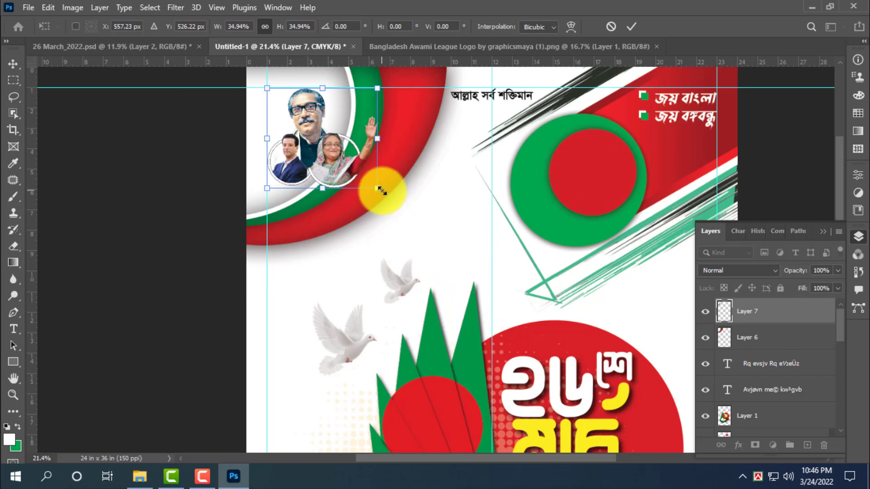
drag(380, 189, 380, 192)
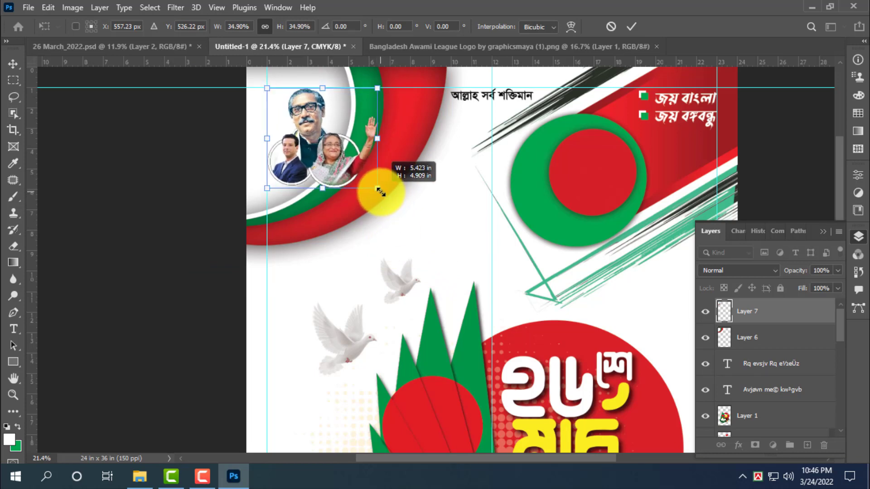
key(Return)
Enlarge the curved corner artwork behind the portraits to about 13 in wide so its white circle surrounds the whole portrait group
ctrl+click(369, 136)
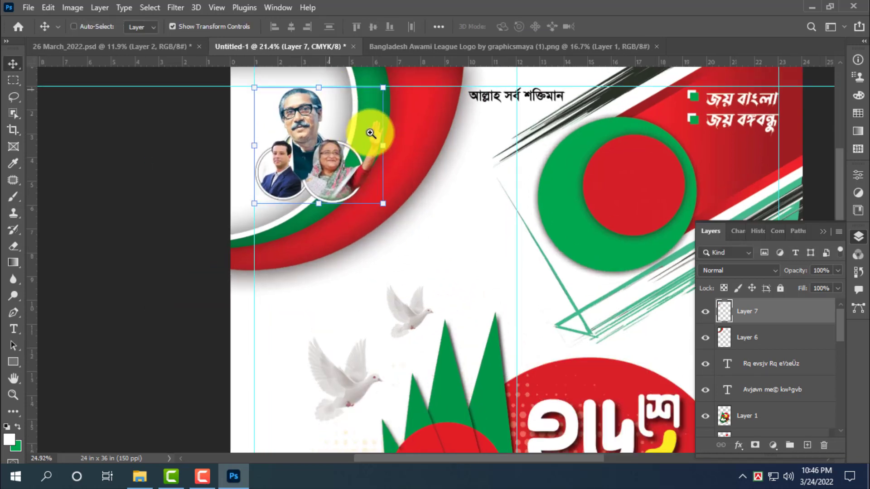
ctrl+click(369, 133)
ctrl+click(429, 181)
ctrl+click(443, 174)
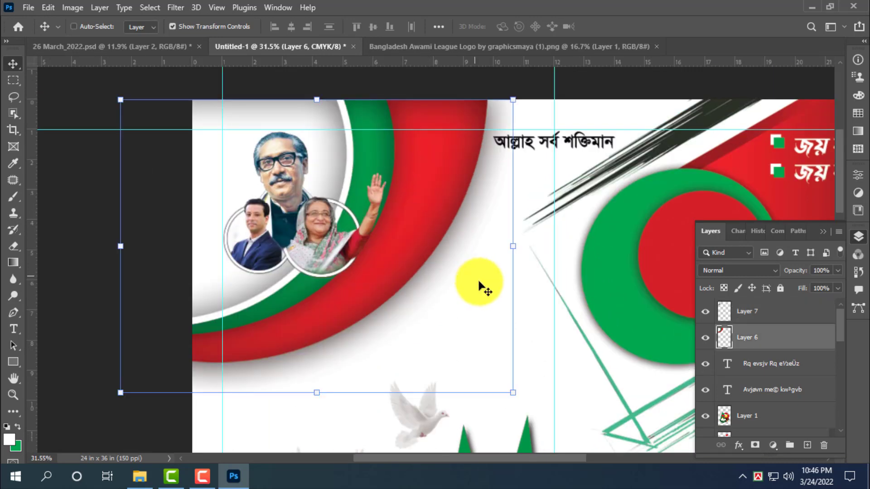
drag(513, 394, 607, 455)
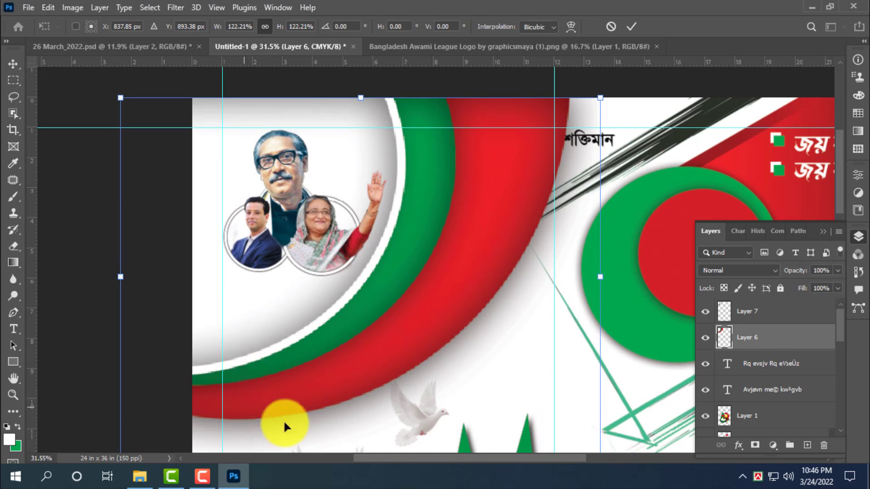
drag(293, 299, 235, 356)
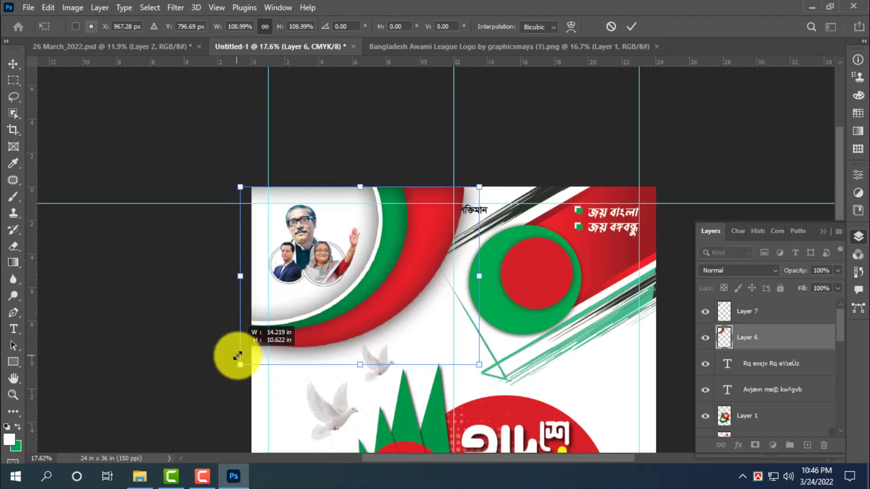
drag(476, 365, 465, 355)
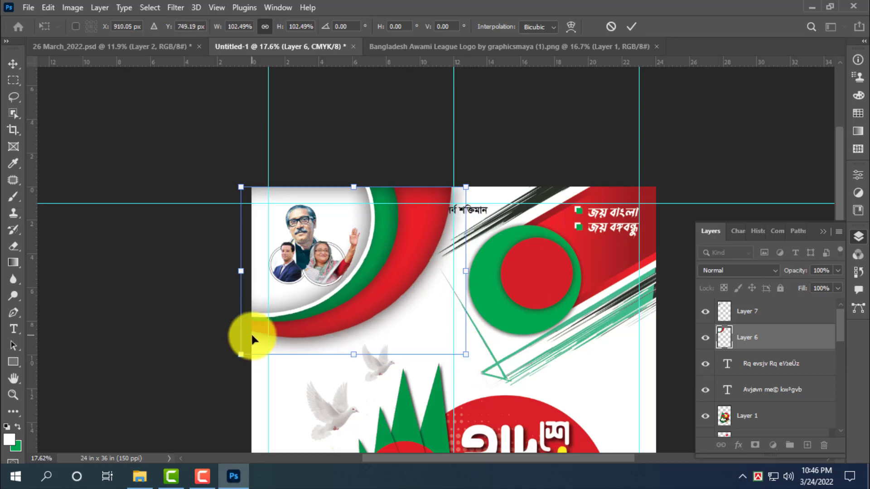
drag(241, 354, 245, 351)
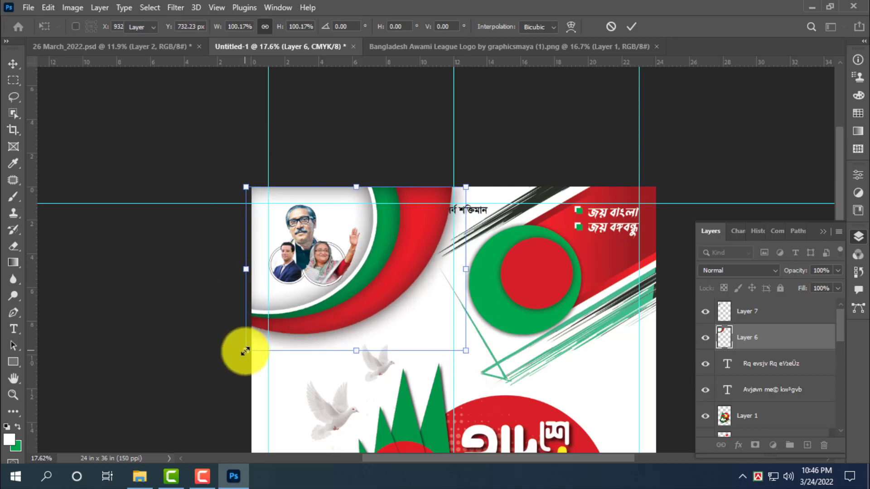
key(Return)
click(168, 245)
Bring the header text আল্লাহ সর্ব শক্তিমান to the front, above the curved corner artwork
drag(502, 244, 460, 246)
ctrl+click(459, 246)
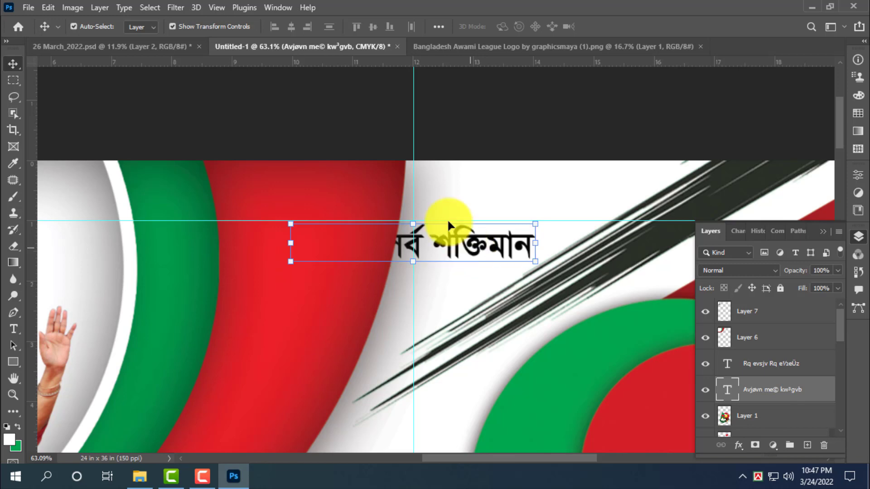
click(482, 127)
click(469, 235)
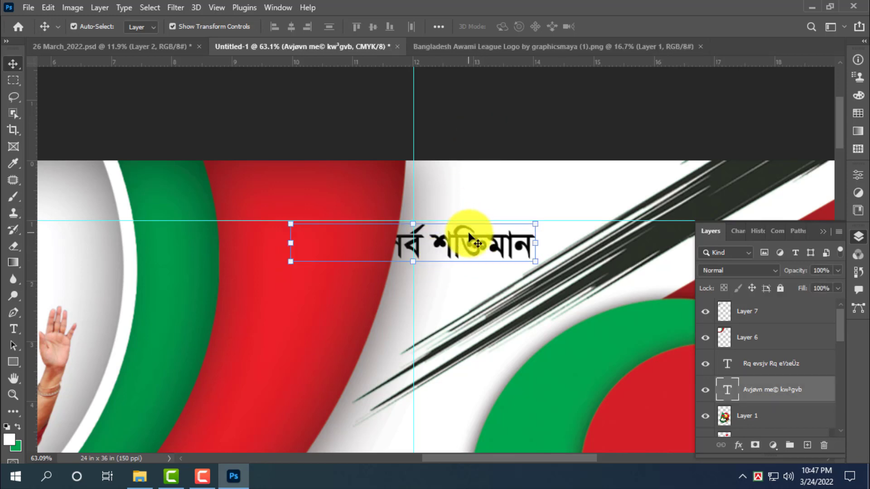
key(ctrl+shift+bracketright)
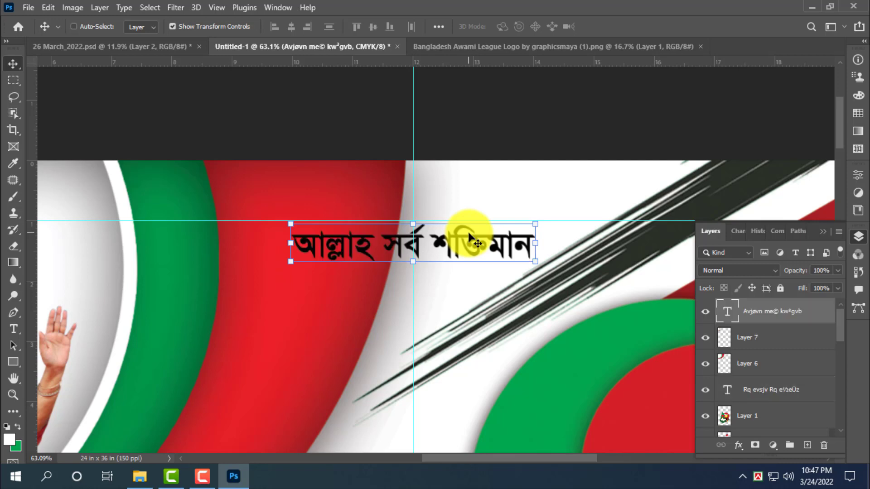
click(500, 139)
key(ctrl+0)
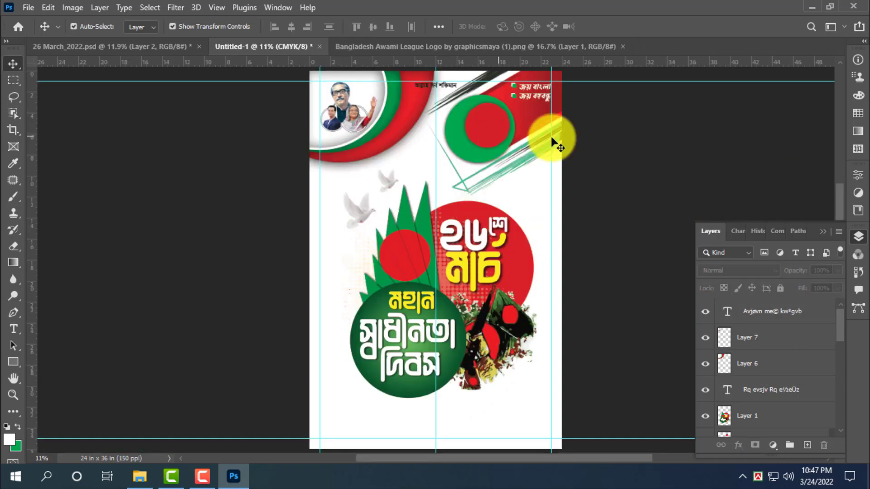
Add a 1 px white outside stroke to the header text আল্লাহ সর্ব শক্তিমান
drag(485, 84, 383, 123)
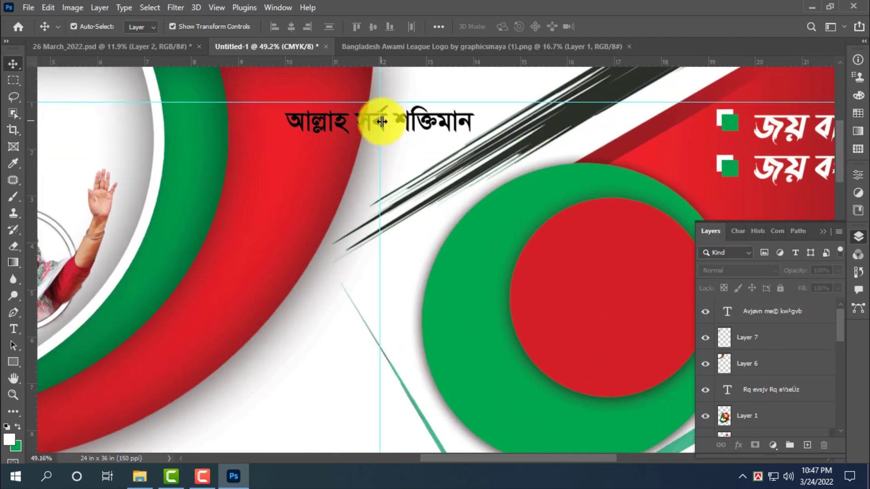
click(381, 122)
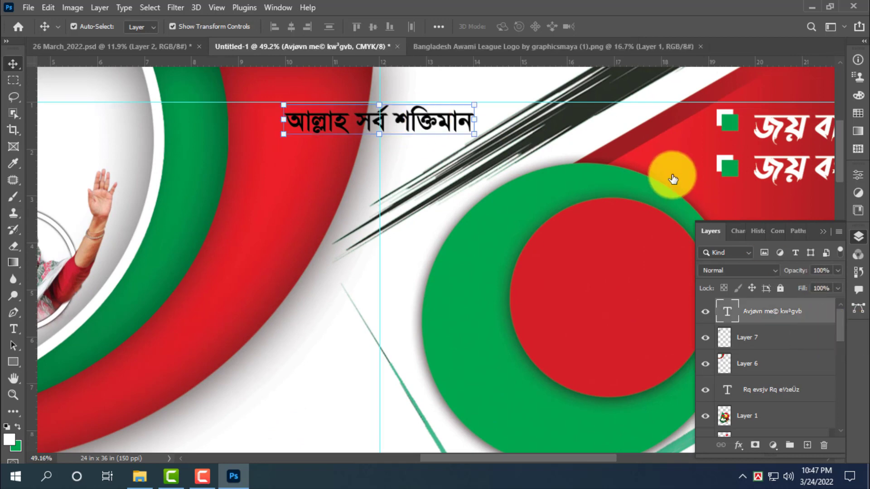
double_click(824, 316)
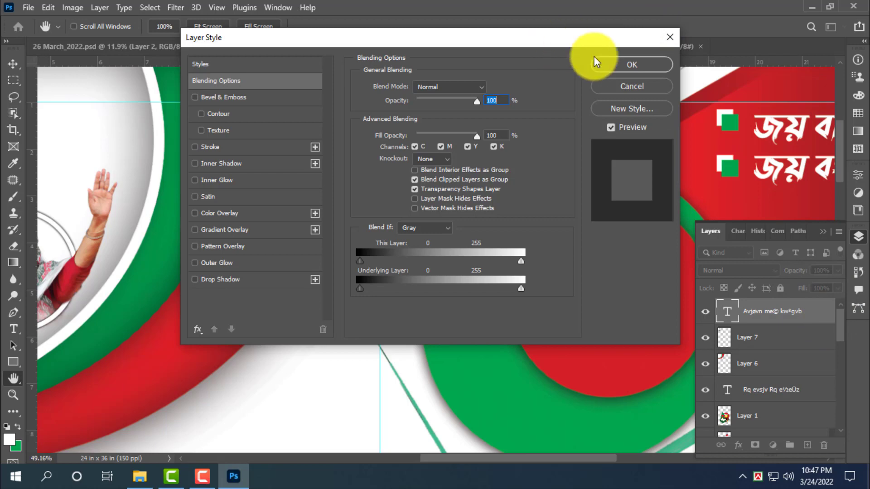
drag(566, 66, 624, 69)
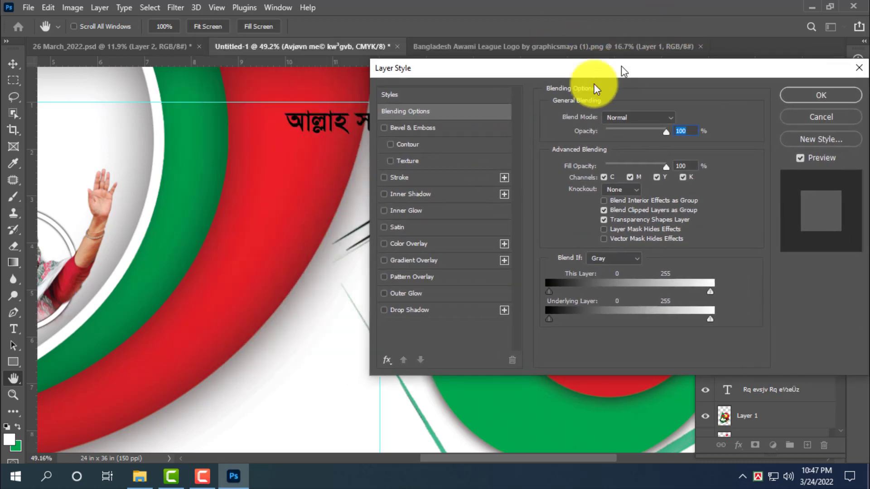
click(424, 179)
click(577, 209)
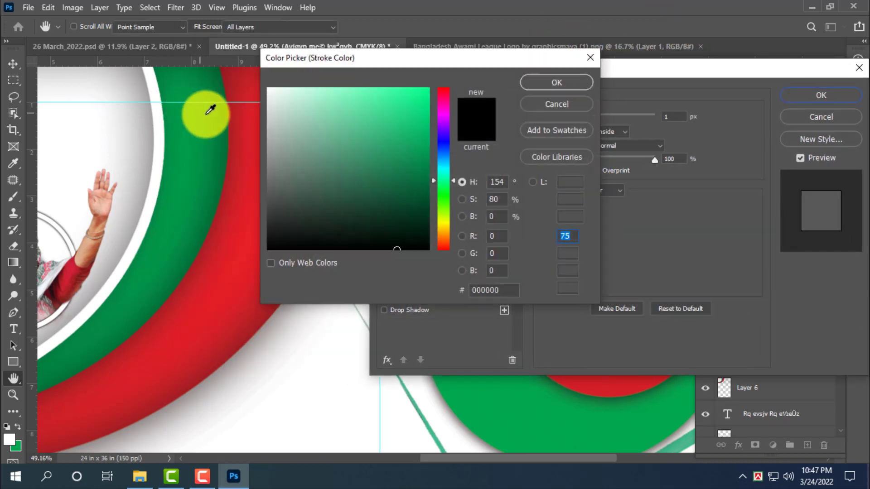
drag(351, 123, 221, 14)
key(Return)
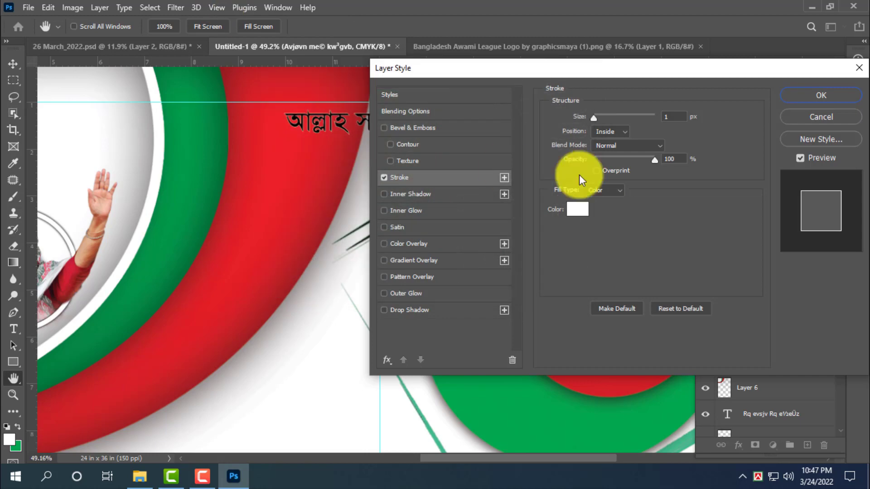
click(624, 135)
click(618, 142)
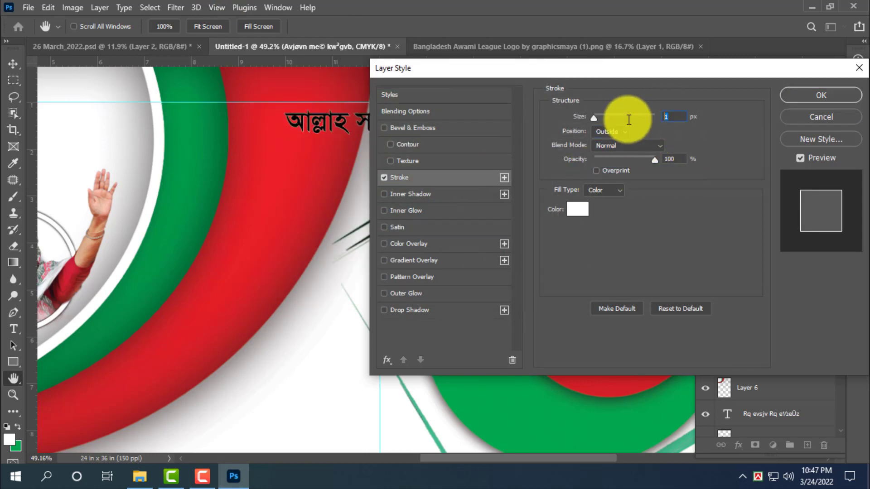
key(Return)
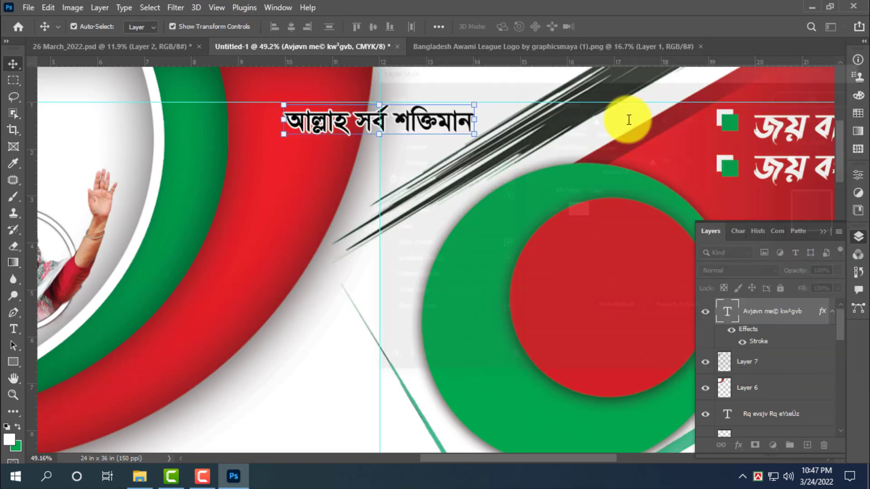
Scale the main ২৬শে মার্চ artwork to about 62.7% and place it below the portrait corner, near the left margin guide
key(ctrl+0)
drag(478, 121, 528, 169)
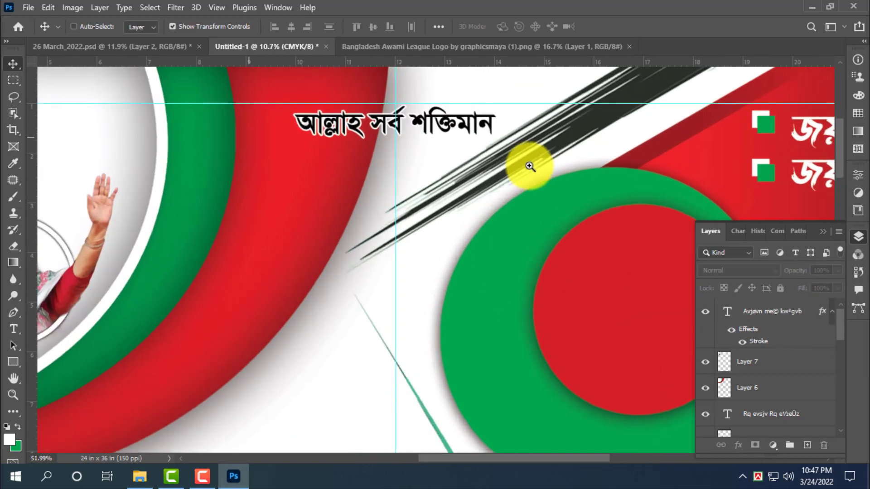
ctrl+click(476, 127)
key(ctrl+0)
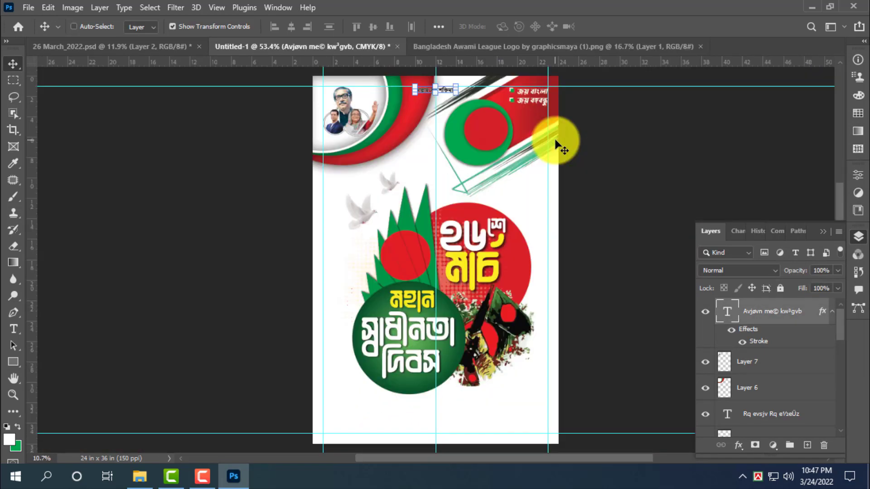
ctrl+click(467, 275)
key(ctrl+t)
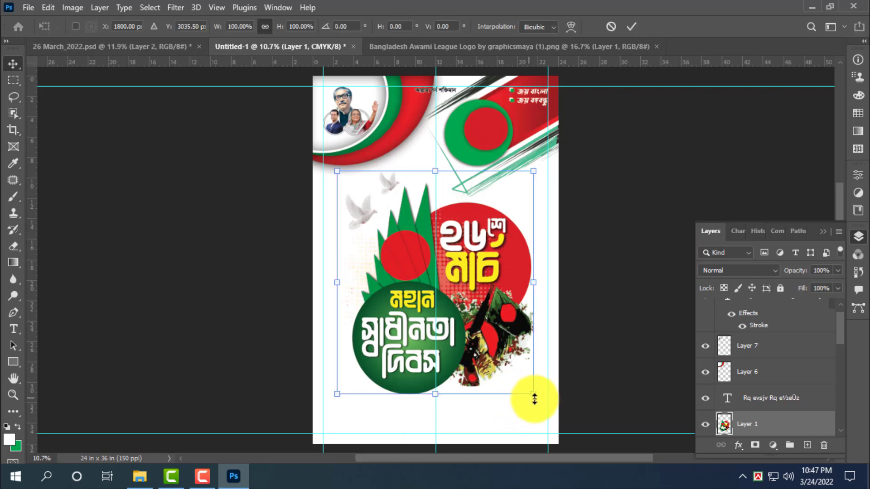
drag(533, 394, 460, 310)
drag(432, 255, 419, 259)
key(Return)
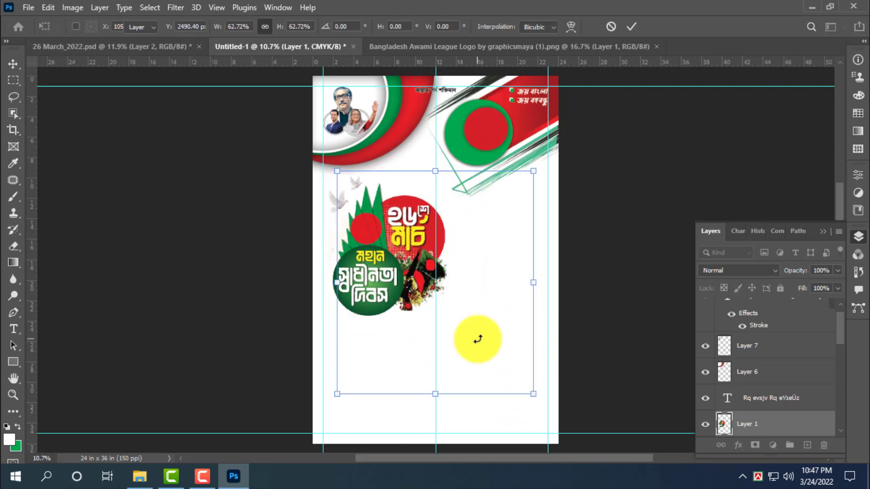
click(521, 284)
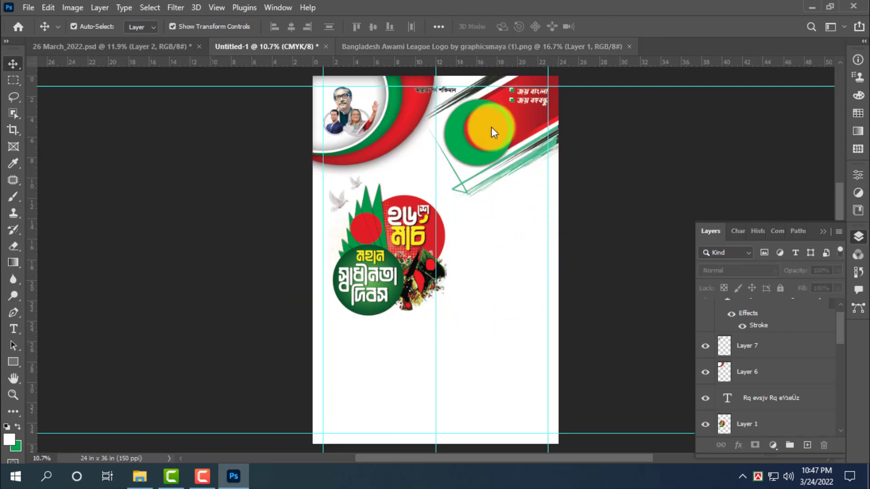
Close the Bangladesh Awami League Logo document and open the desktop folder 26 March Poster Design with large icons
click(530, 46)
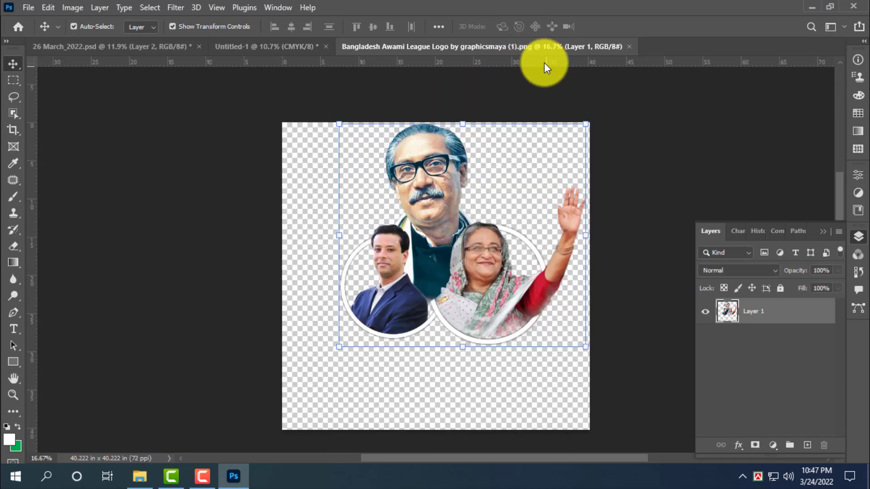
key(ctrl+w)
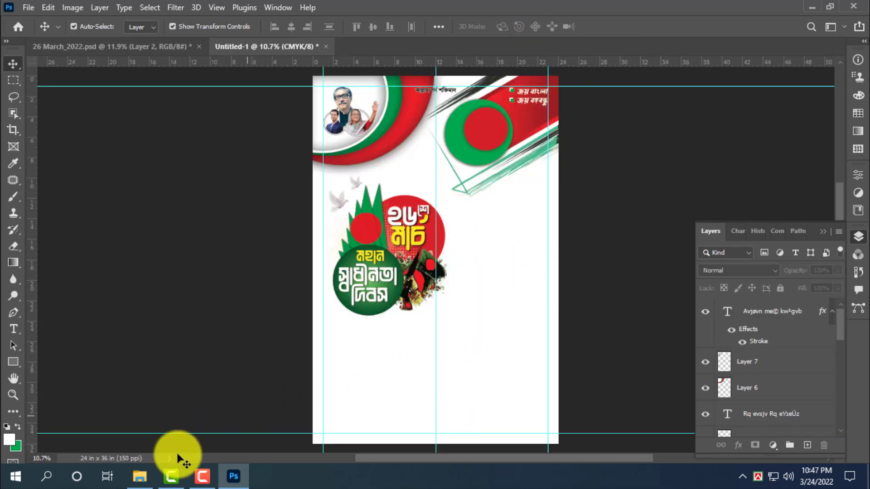
click(135, 476)
click(54, 145)
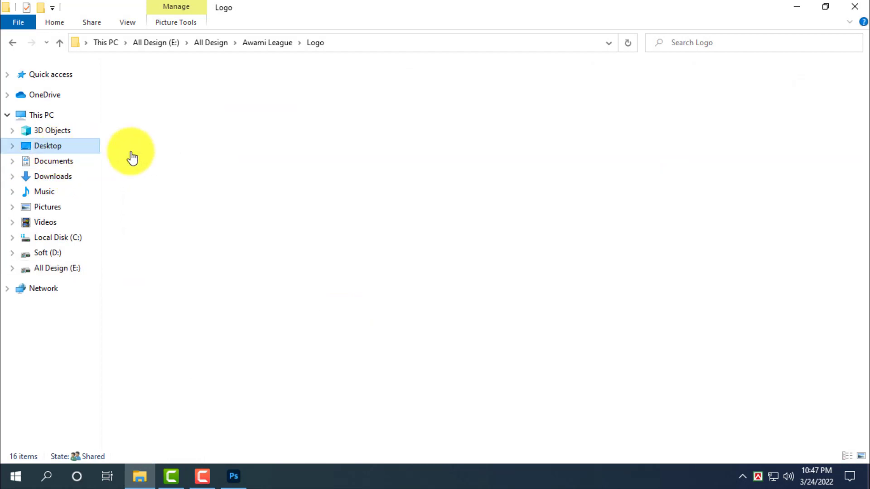
double_click(152, 83)
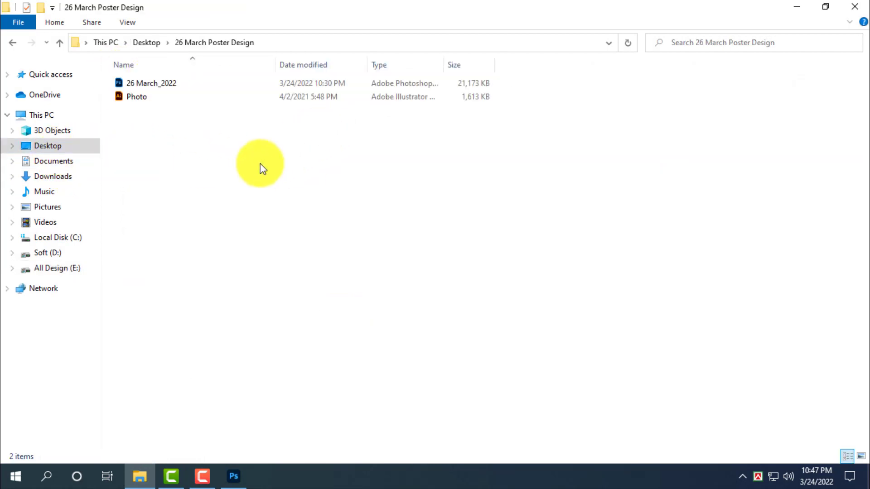
click(128, 22)
click(212, 41)
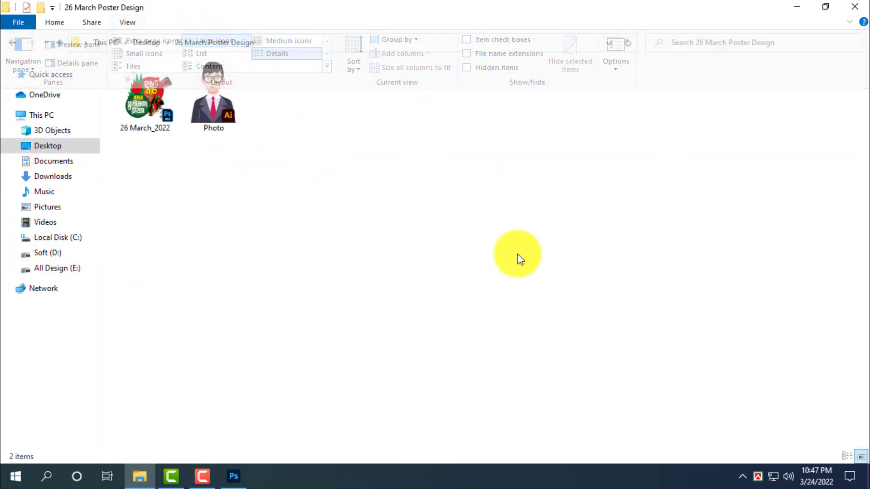
Try to bring Photo.ai into Photoshop by importing its images instead of its pages
click(205, 103)
drag(218, 110, 606, 49)
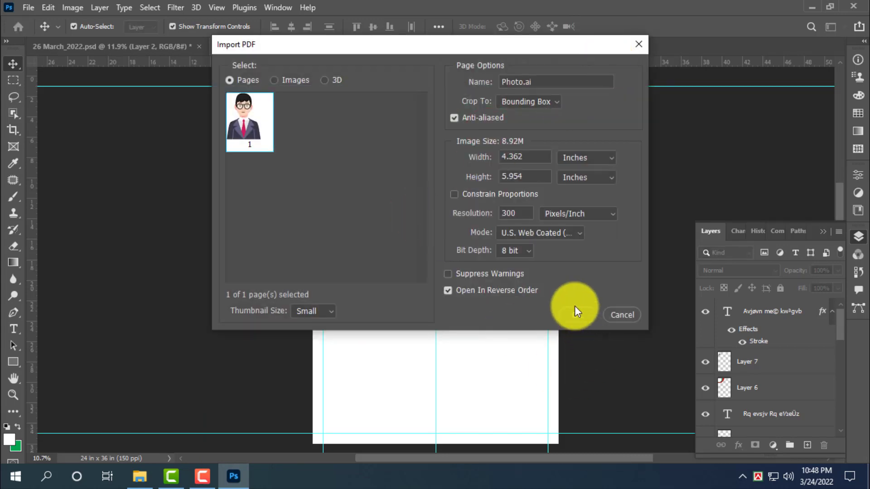
click(284, 81)
click(588, 316)
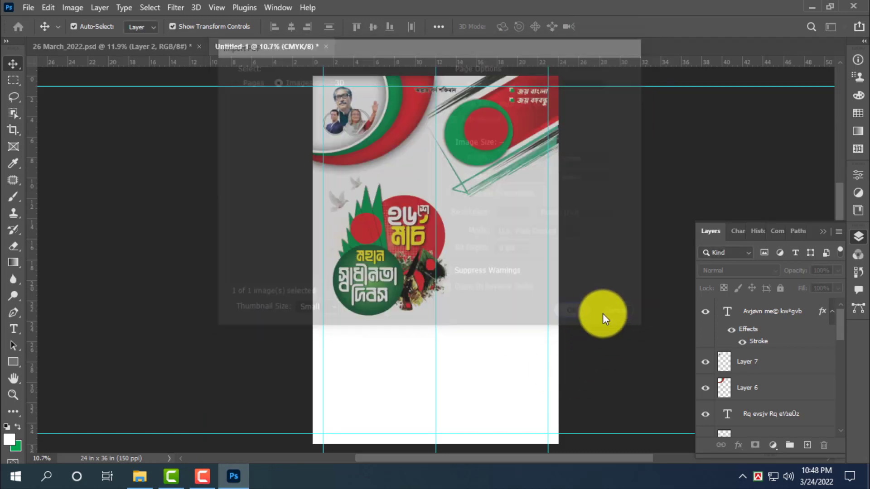
click(424, 183)
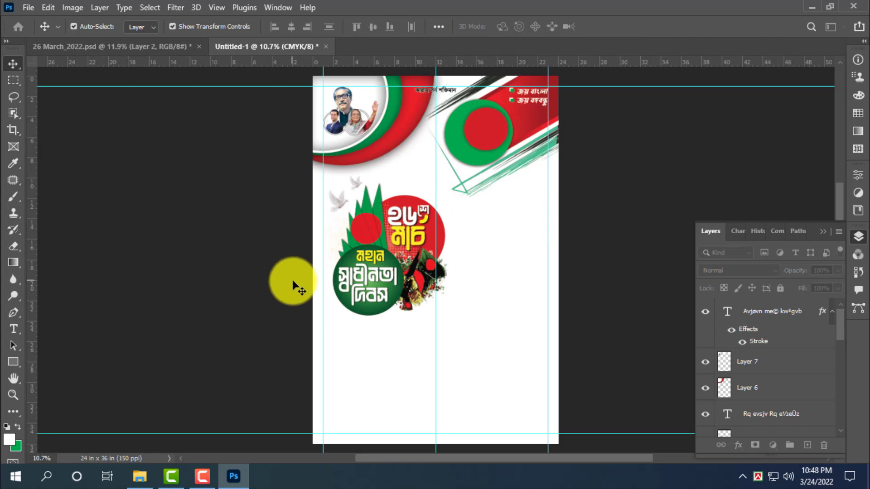
Open Photo from the 26 March Poster Design folder in Illustrator and return to the Photoshop poster while it loads
key(super+d)
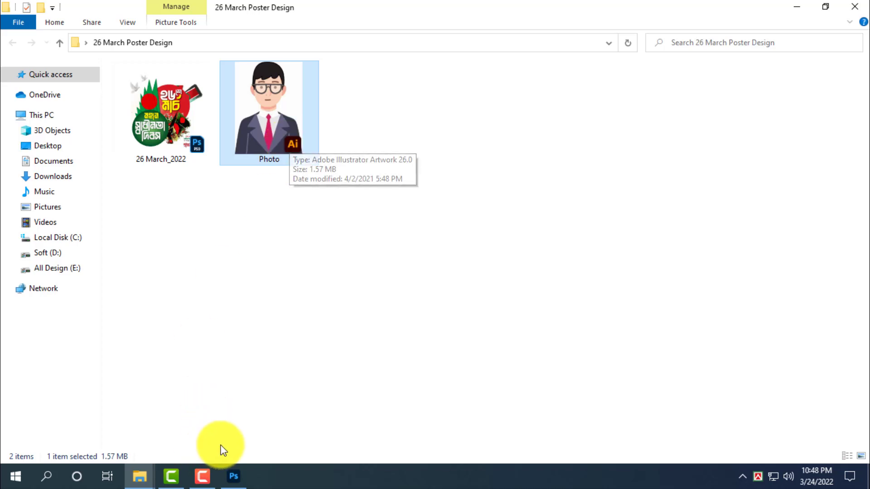
click(234, 476)
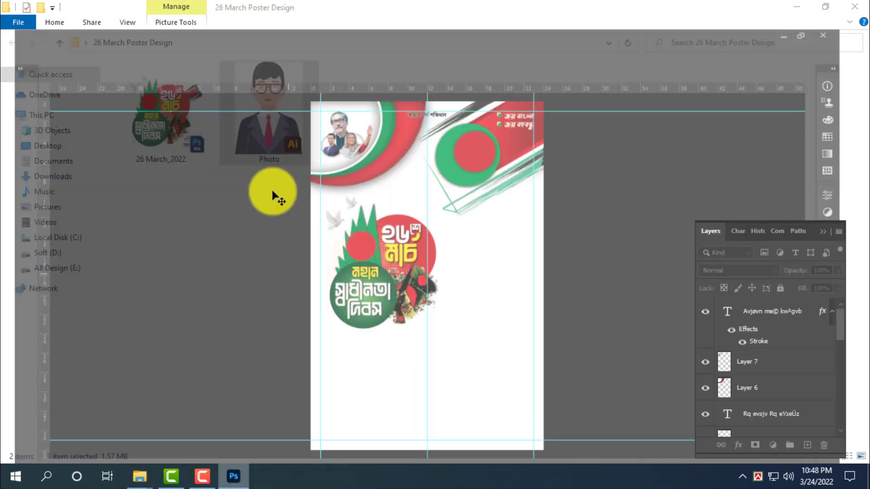
key(ctrl)
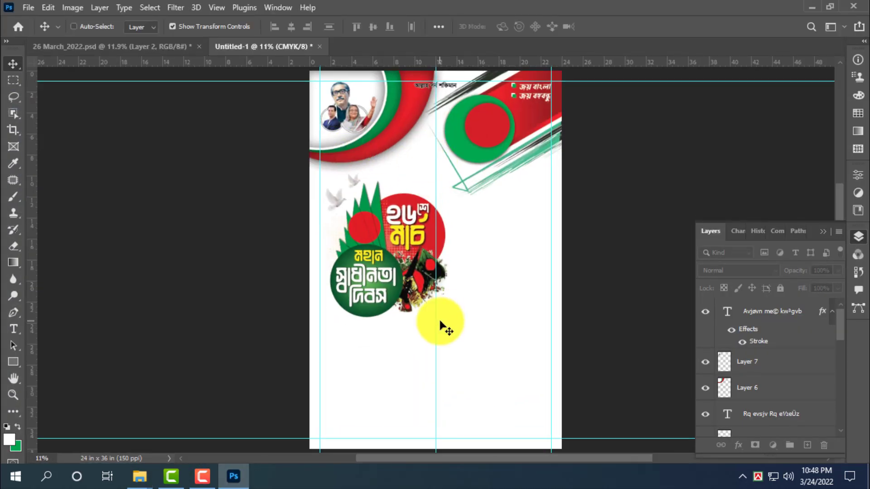
key(ctrl+minus)
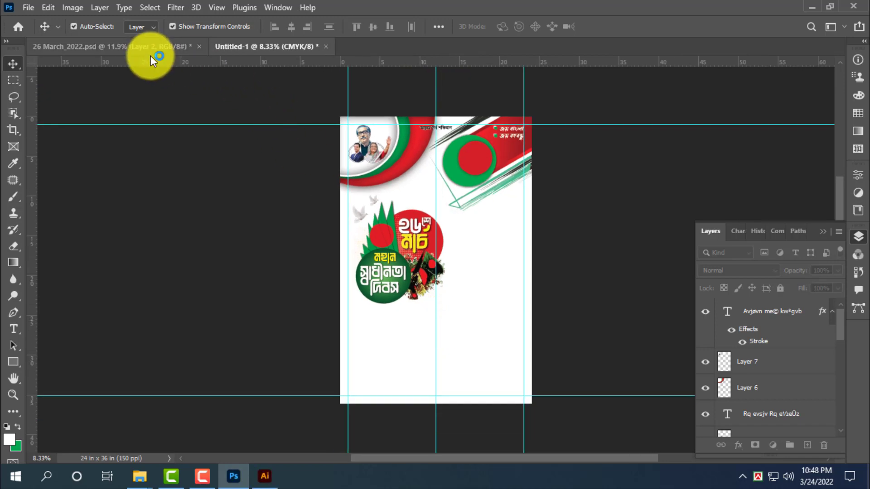
Copy the tribute text group ending in শ্রদ্ধাঞ্জলি from 26 March_2022.psd into the poster, below the main artwork
click(150, 48)
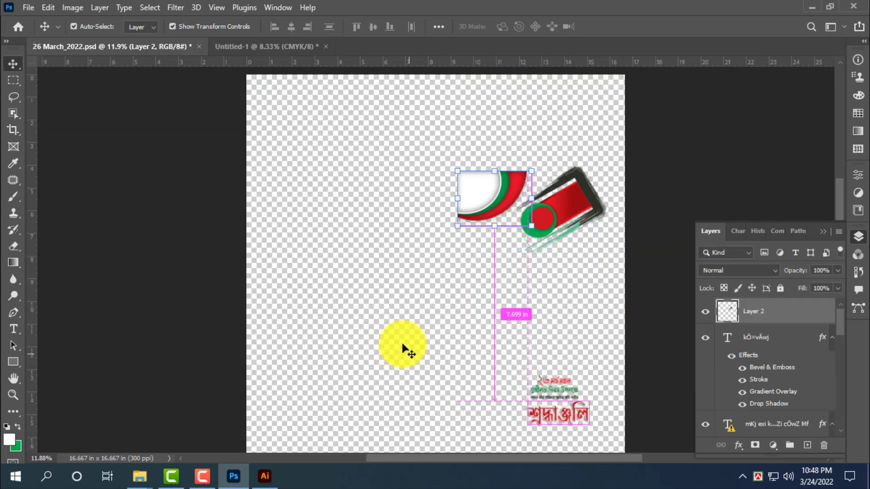
drag(442, 336, 647, 467)
drag(560, 365, 270, 42)
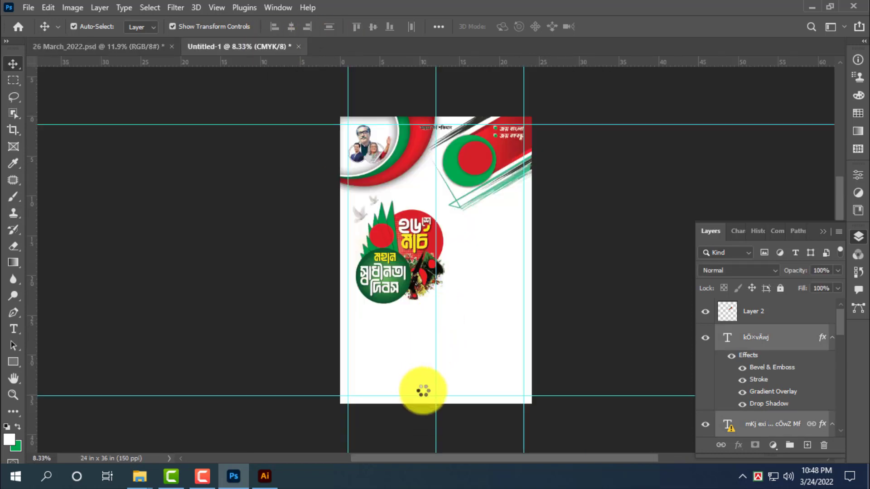
drag(420, 391, 458, 396)
key(Escape)
key(ctrl)
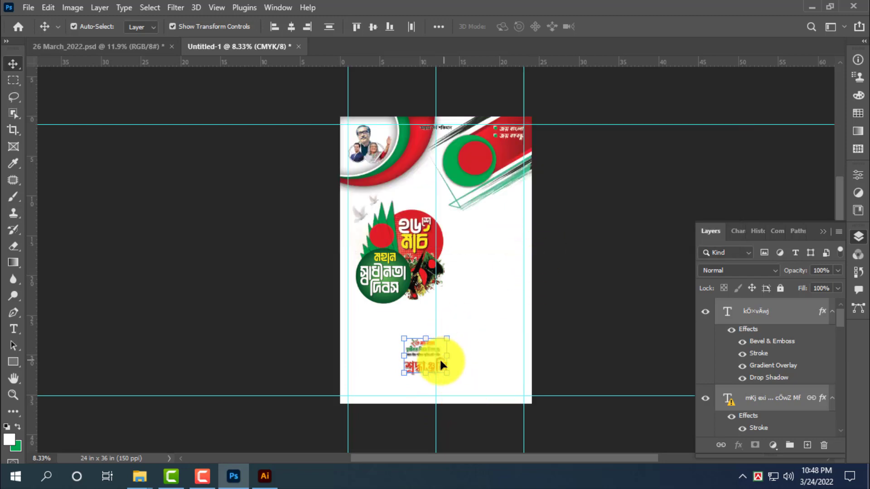
Scale the tribute text group to about 198% so it spans from the left margin guide to the centre guide
click(403, 340)
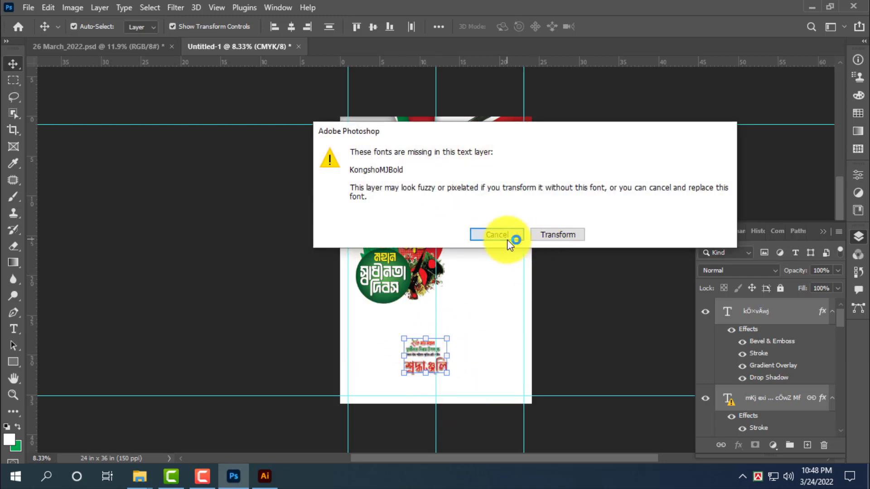
click(495, 232)
drag(397, 333, 348, 293)
key(Return)
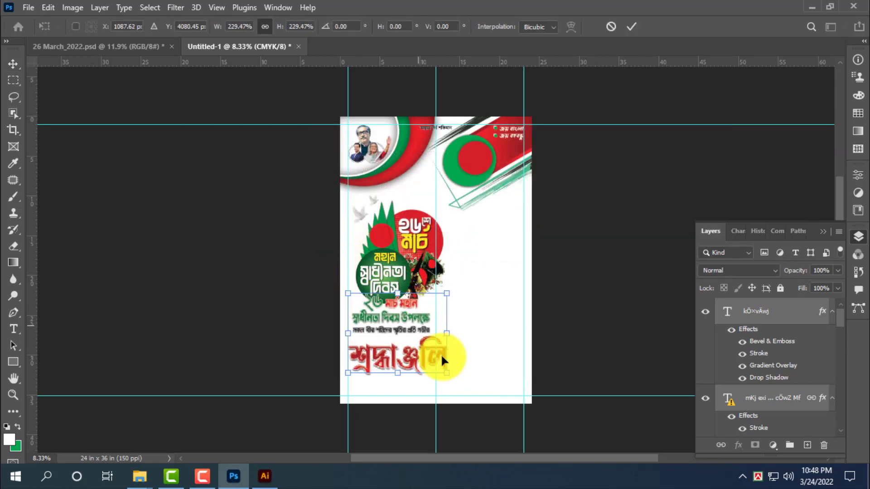
drag(448, 372, 434, 363)
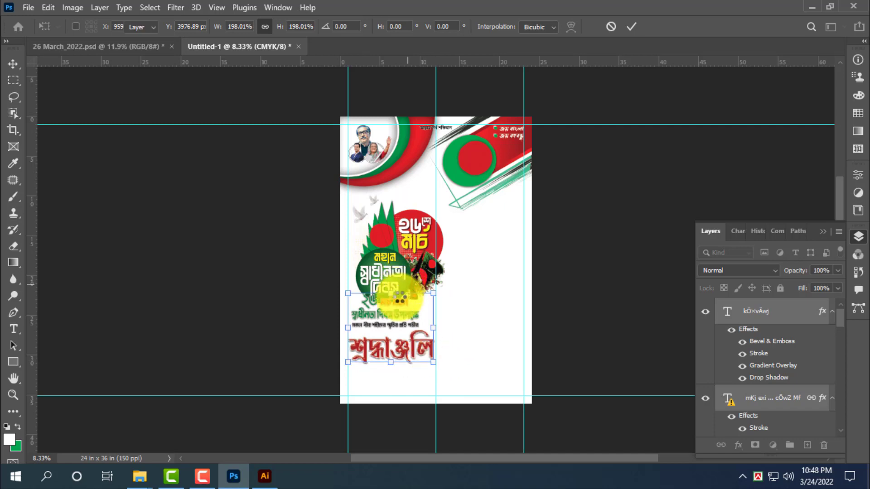
key(Return)
Compress the tribute text group's height to about 85% so it starts just below the green circle, transforming it despite the missing font
ctrl+click(420, 352)
ctrl+click(422, 381)
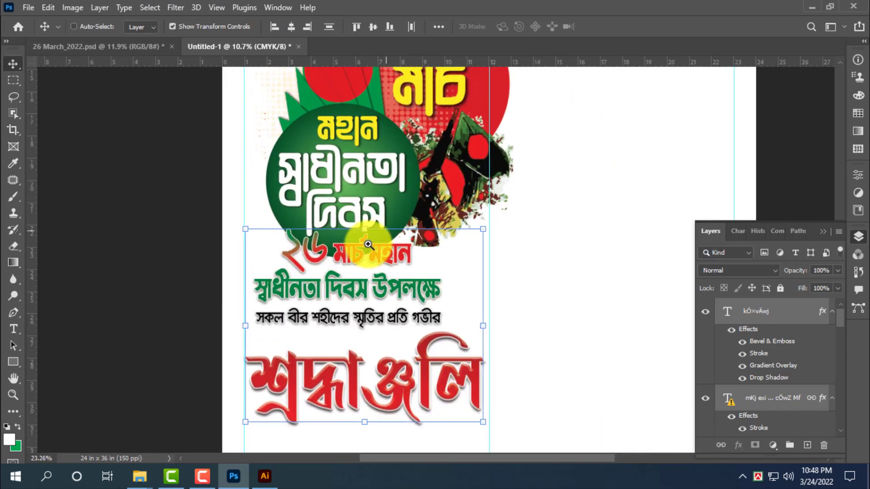
key(ctrl+t)
click(500, 235)
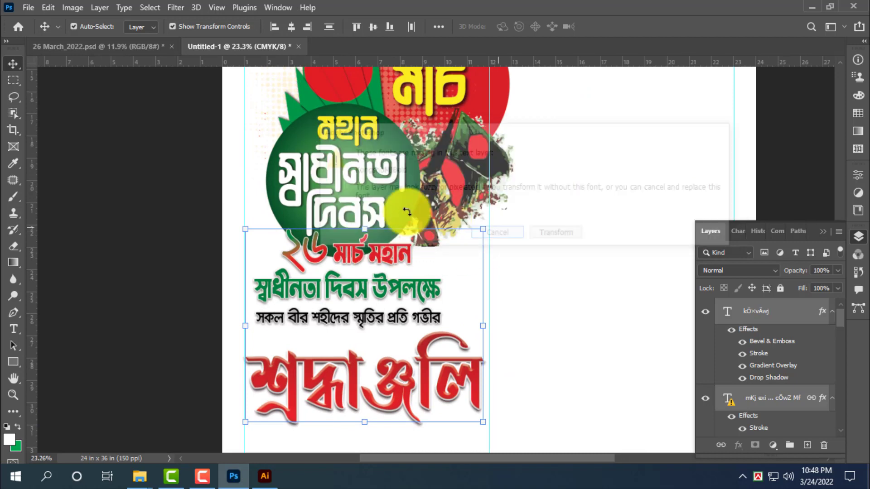
click(366, 232)
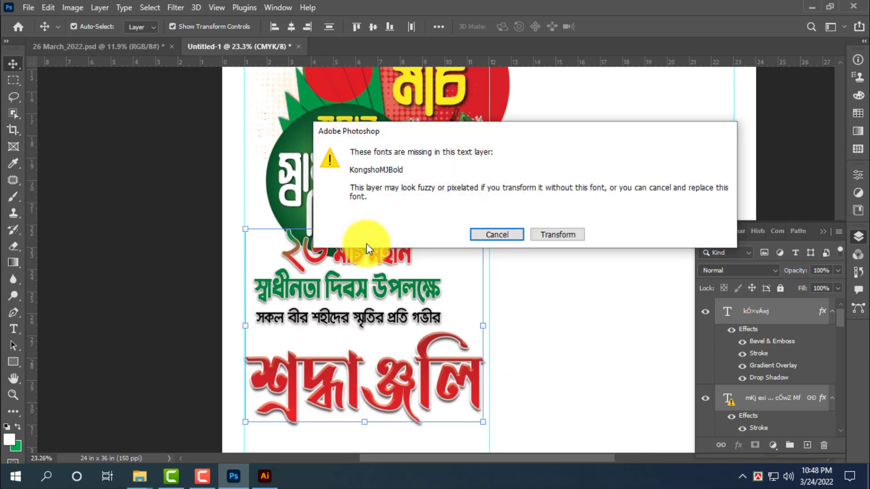
click(552, 234)
drag(365, 235, 367, 261)
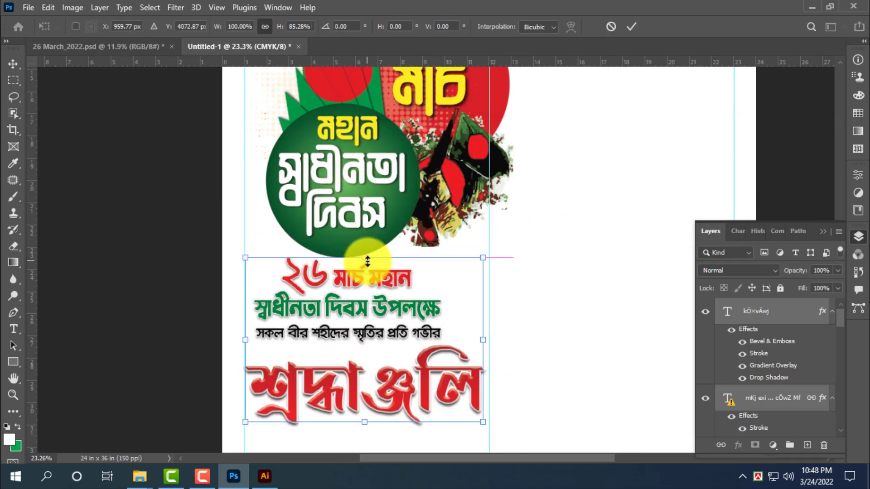
key(Return)
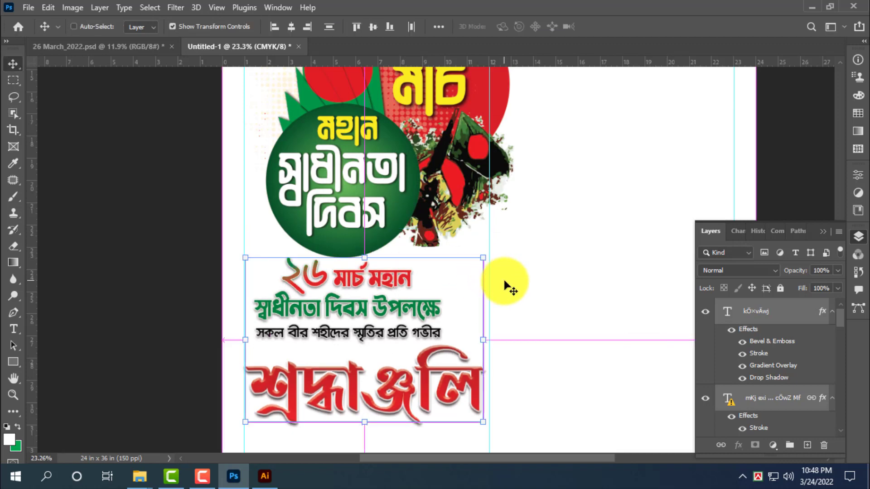
ctrl+click(371, 188)
scroll(385, 192, down, 2)
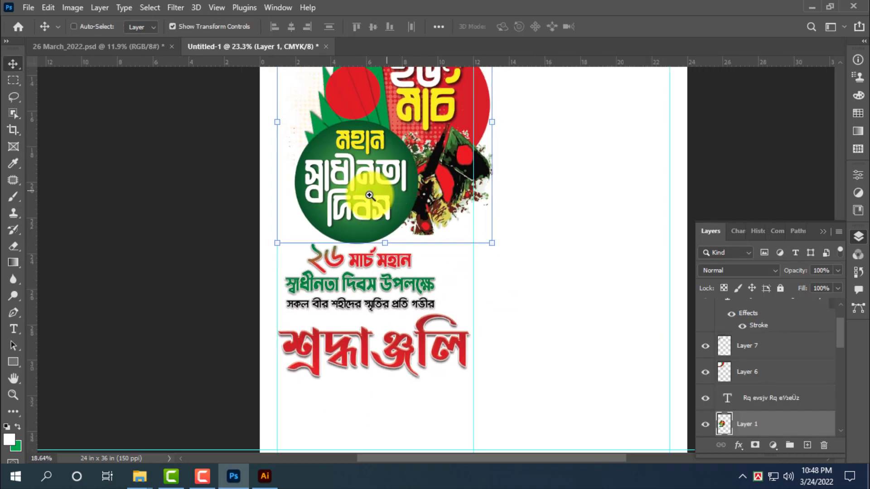
scroll(370, 195, down, 2)
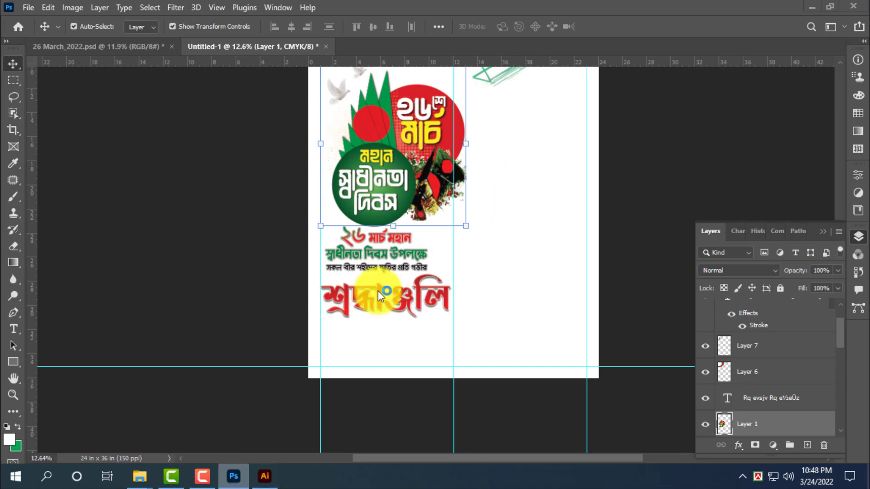
Switch to Illustrator and cut the whole man figure from Photo.ai
key(alt+Tab)
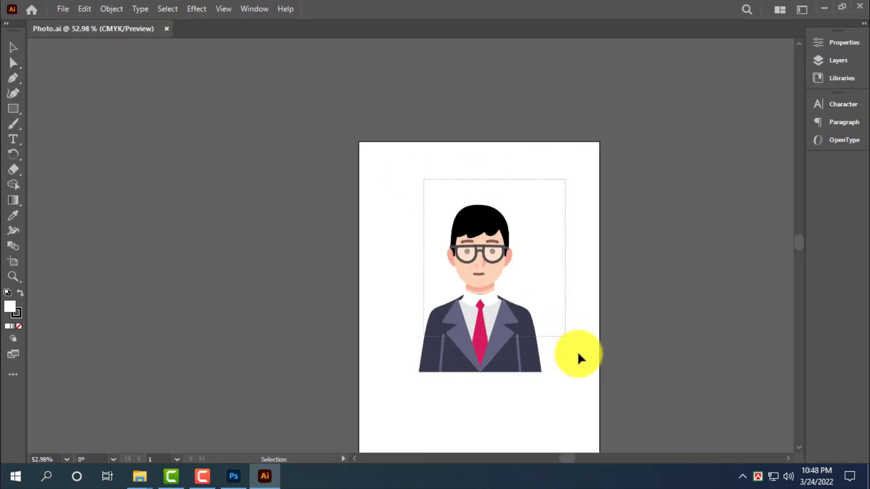
key(ctrl+a)
key(a)
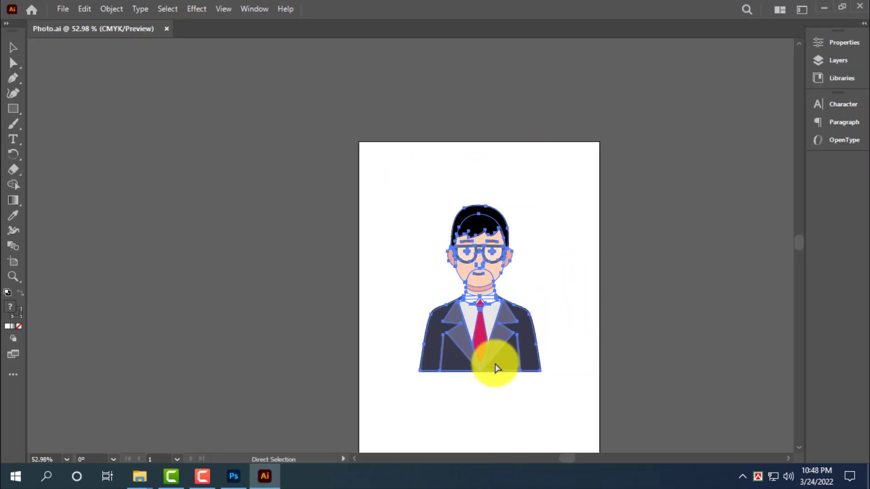
key(v)
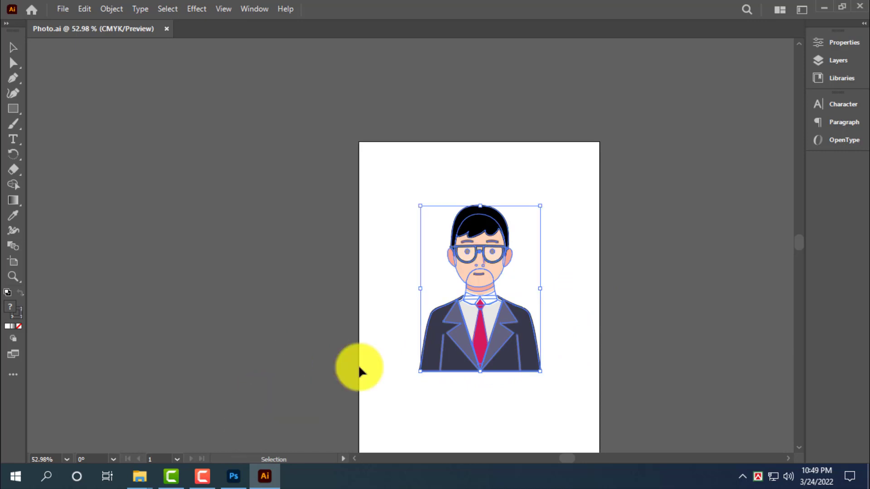
drag(391, 181, 569, 470)
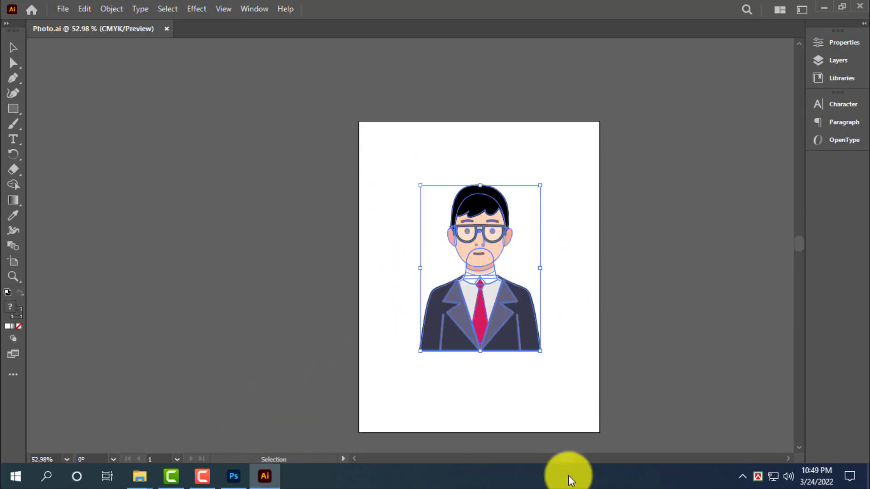
key(a)
key(ctrl+x)
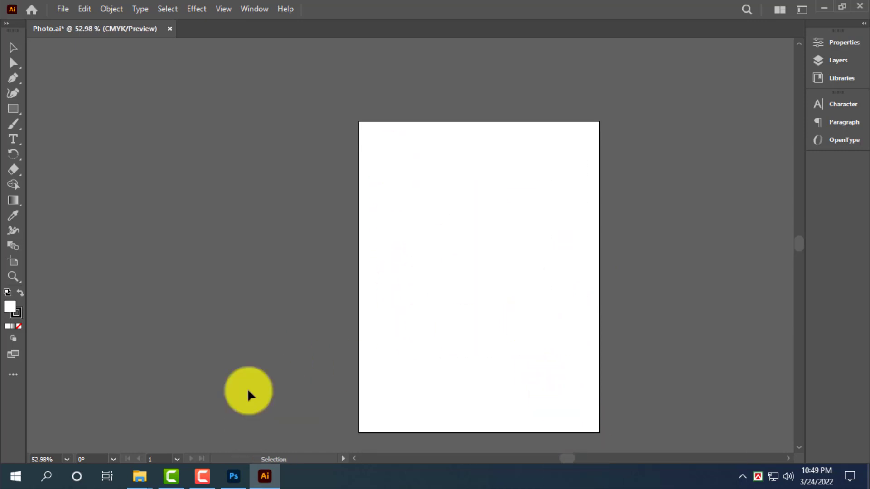
Return to the Photoshop poster and paste the cut figure as pixels
click(233, 476)
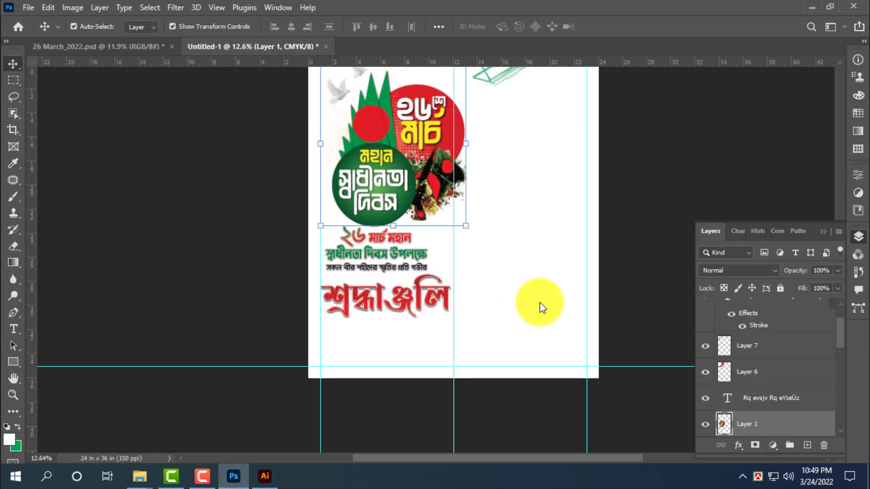
key(ctrl+v)
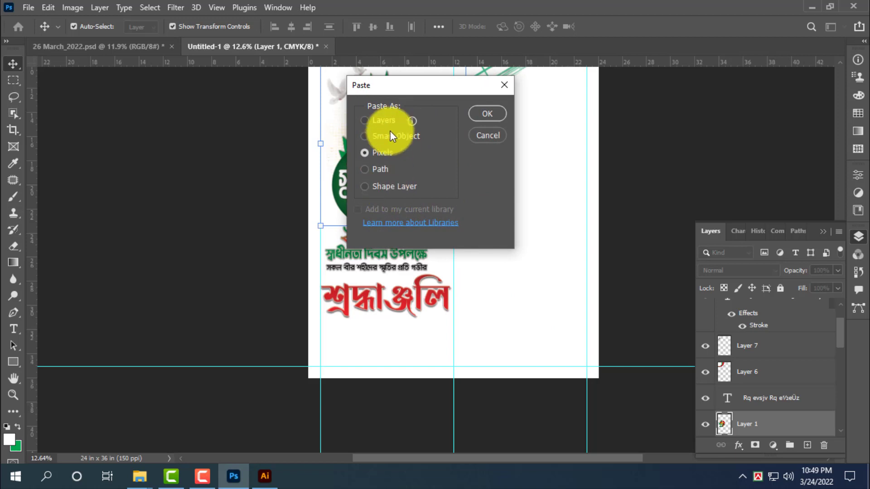
click(485, 115)
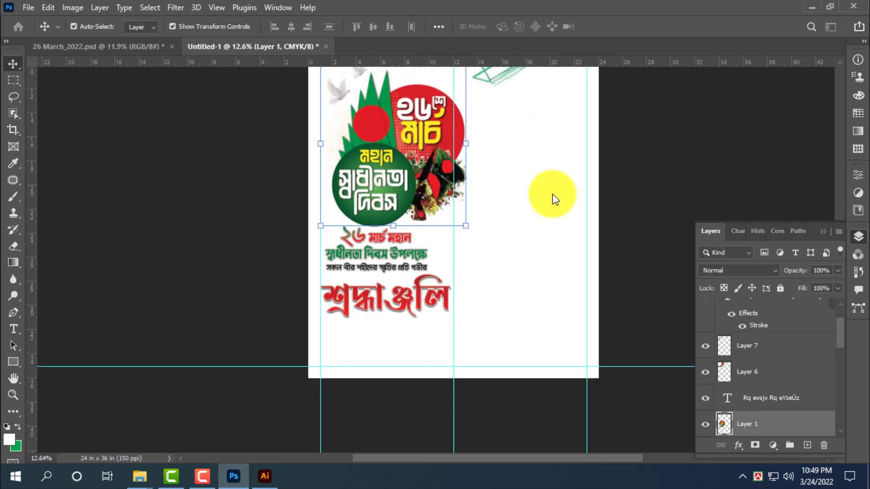
Enlarge the pasted figure to about 367% and place it in the poster's lower right area, reaching down to the bottom edge
drag(471, 252, 559, 346)
scroll(532, 316, down, 1)
scroll(552, 289, up, 4)
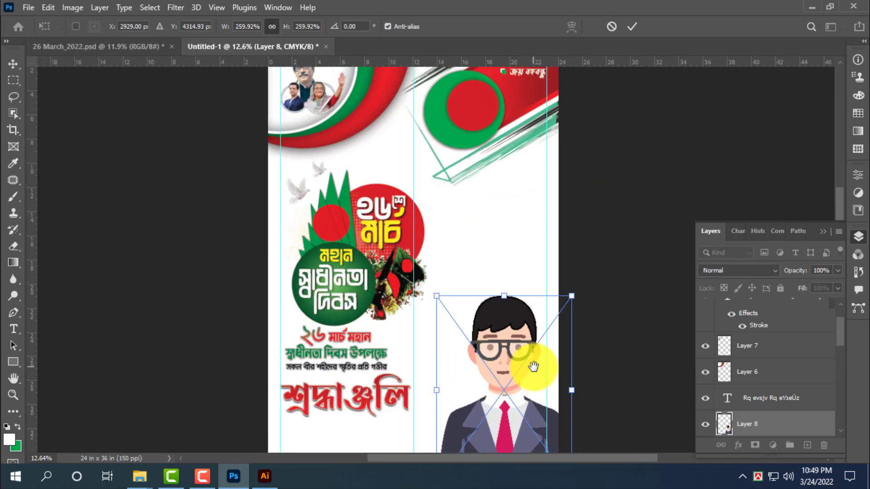
drag(443, 296, 365, 197)
scroll(444, 254, down, 3)
drag(472, 254, 492, 277)
drag(486, 241, 488, 223)
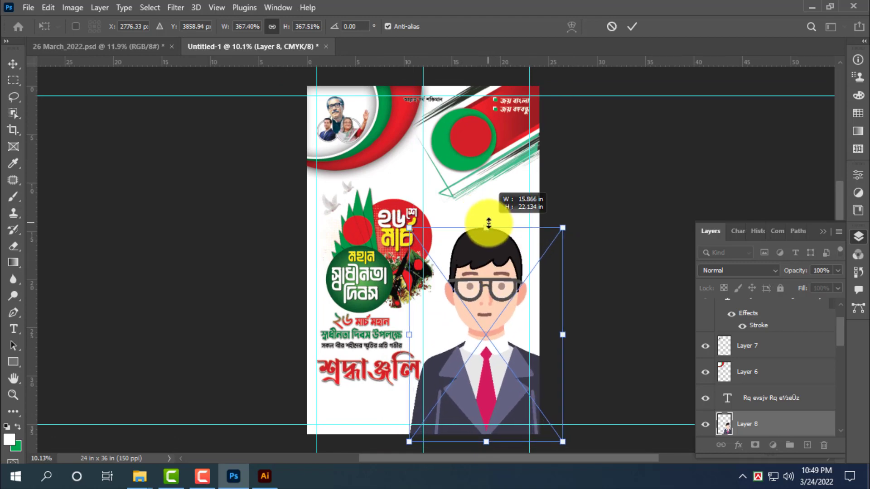
key(Return)
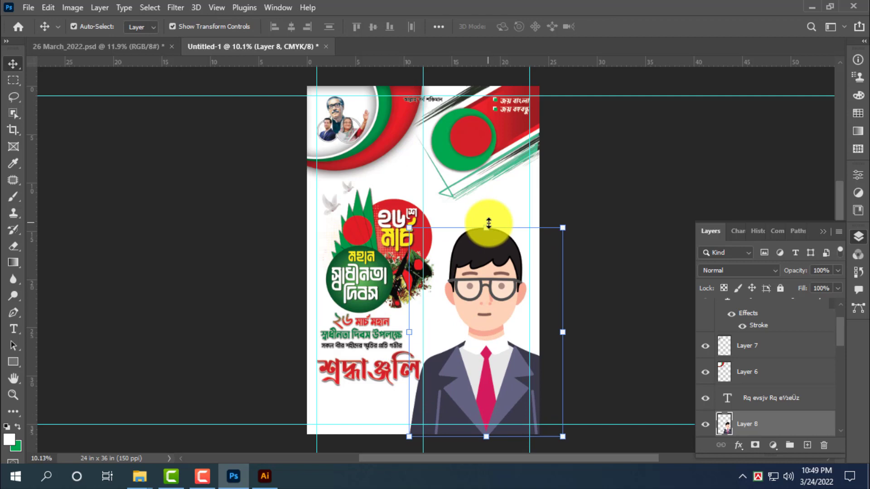
click(488, 222)
key(ctrl+0)
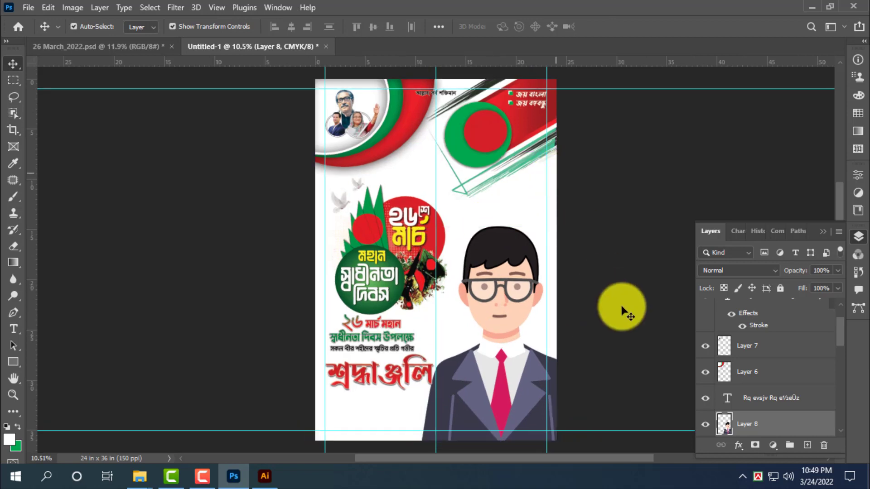
Unlock the white background Layer 0 and duplicate it straight down so the copy covers only the poster's lower part
scroll(510, 422, down, 3)
scroll(423, 330, up, 3)
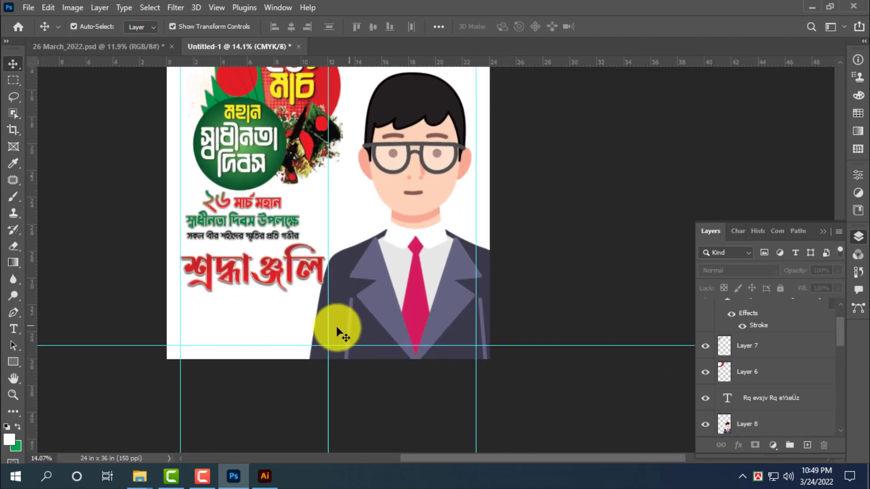
scroll(256, 331, down, 2)
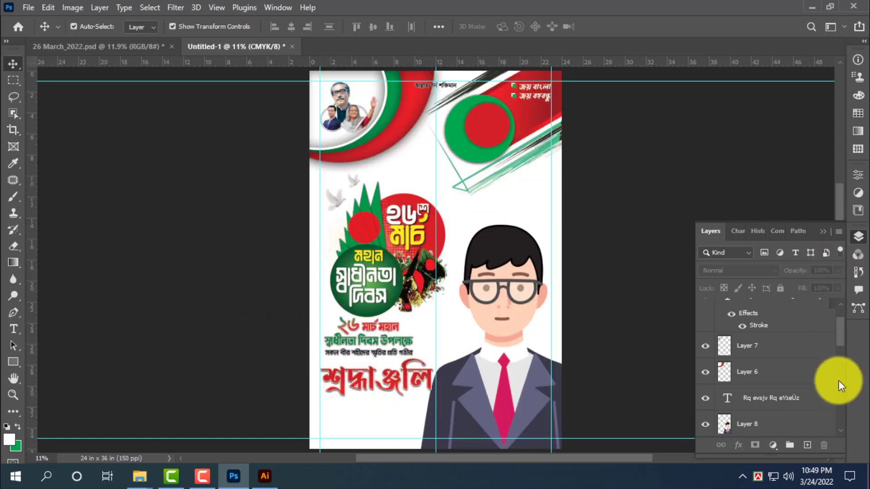
drag(844, 334, 843, 435)
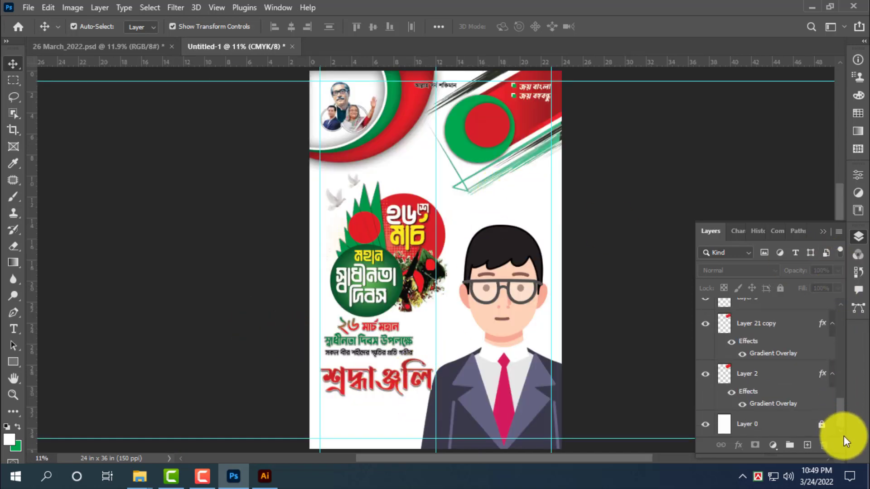
click(807, 430)
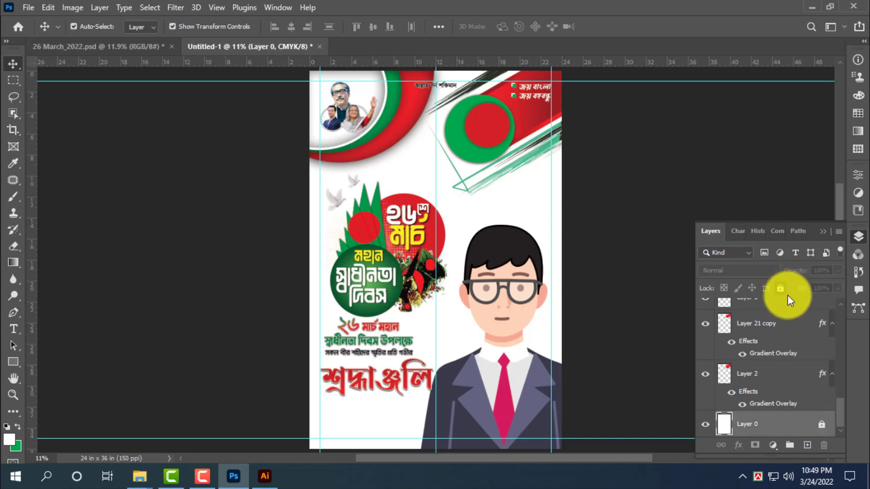
click(779, 288)
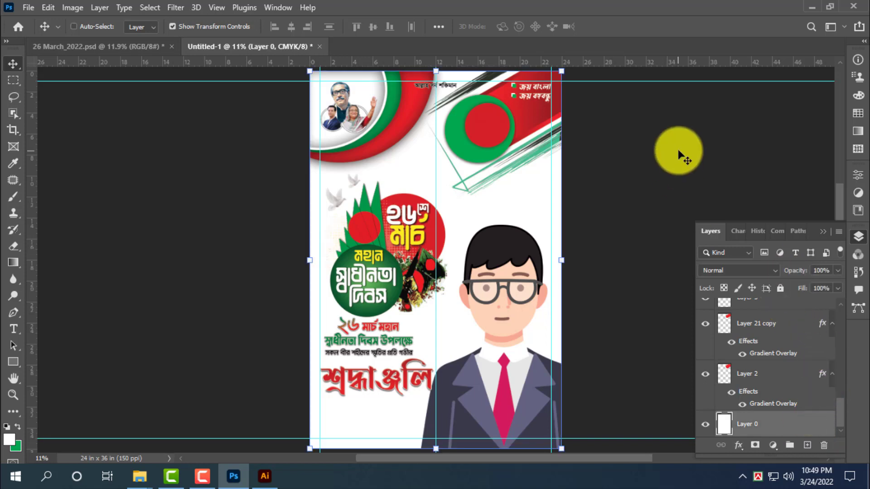
key(ctrl+minus)
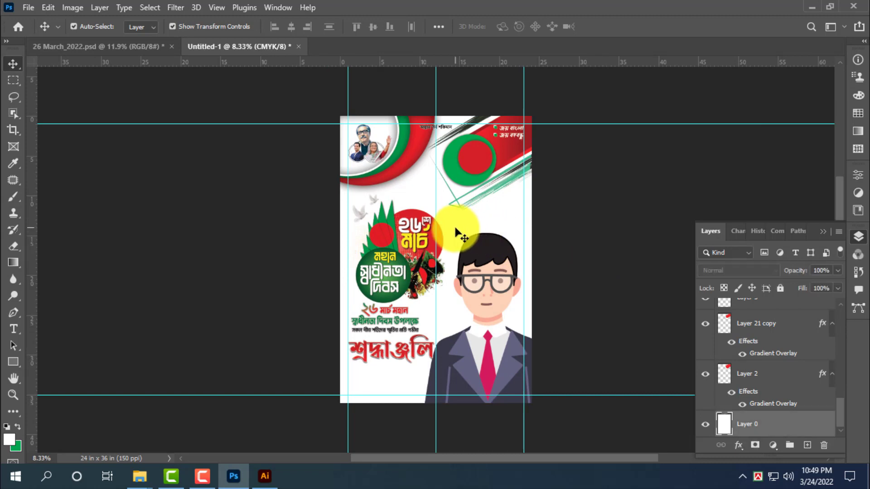
drag(462, 230, 466, 403)
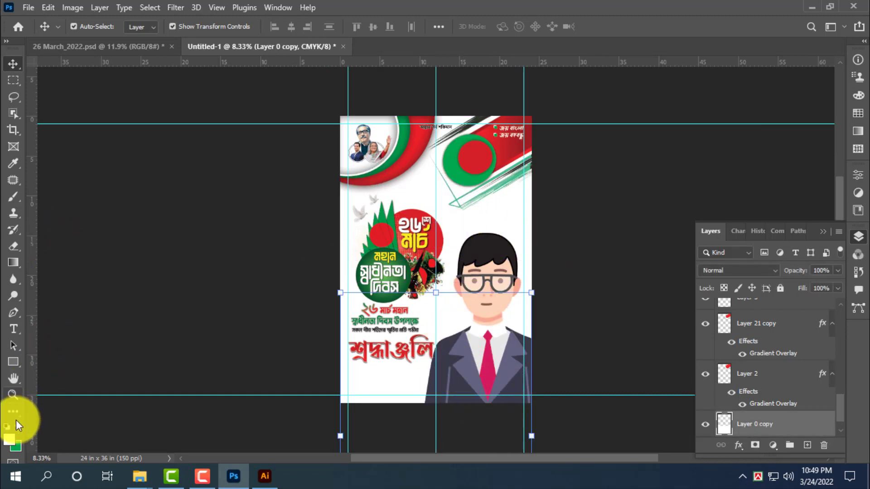
Change the background colour from green to a dark blue and fill Layer 0 copy with it
click(16, 447)
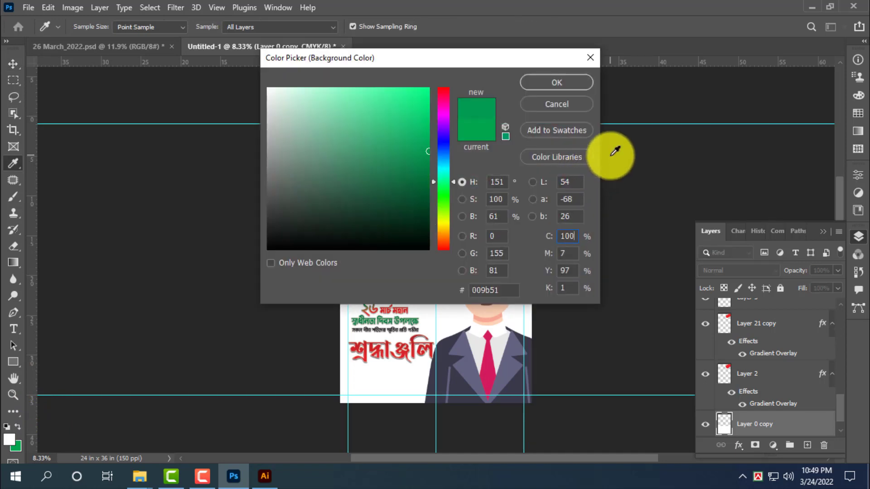
text(0)
key(Return)
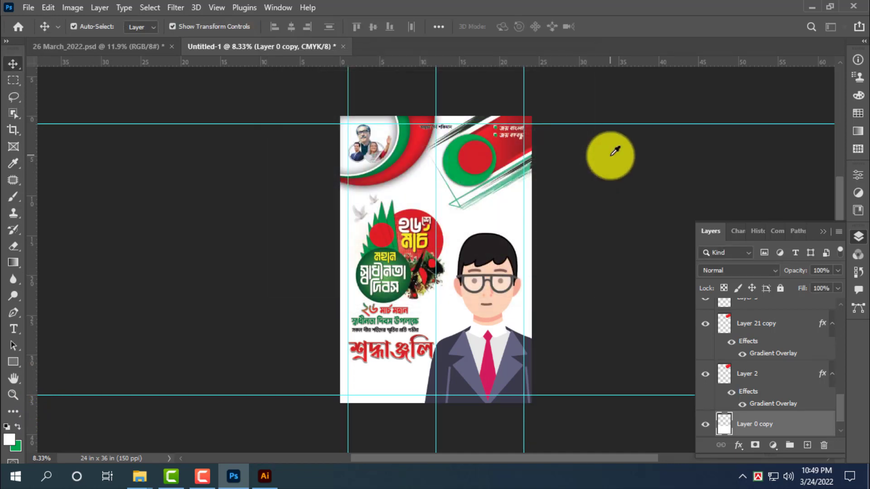
key(ctrl+BackSpace)
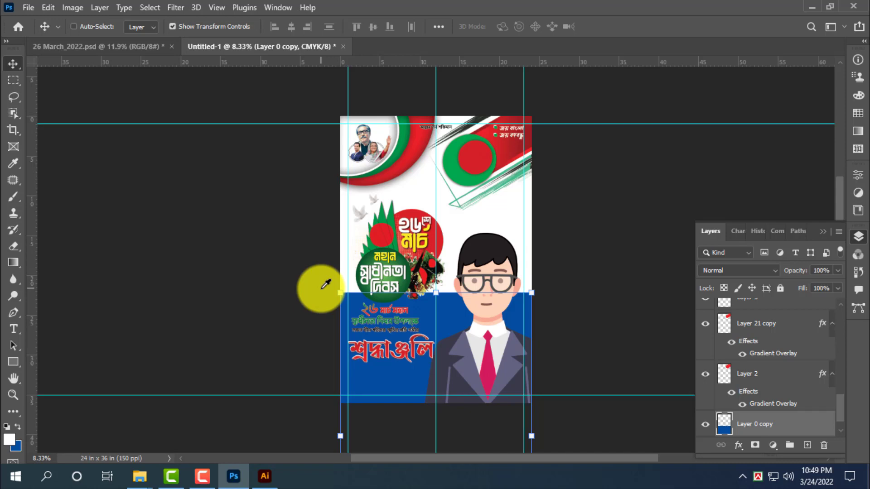
Bring the blue layer to the front and lower its top edge to just below the শ্রদ্ধাঞ্জলি text
key(ctrl+shift+bracketright)
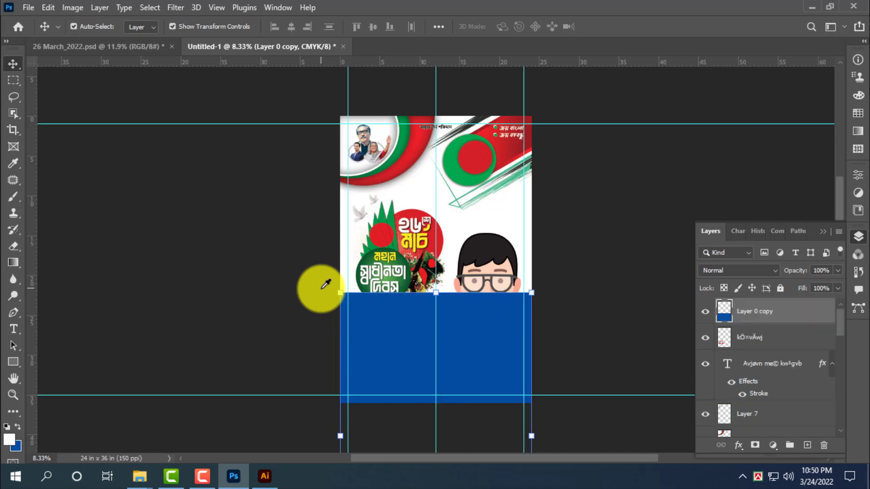
drag(435, 292, 430, 362)
key(Return)
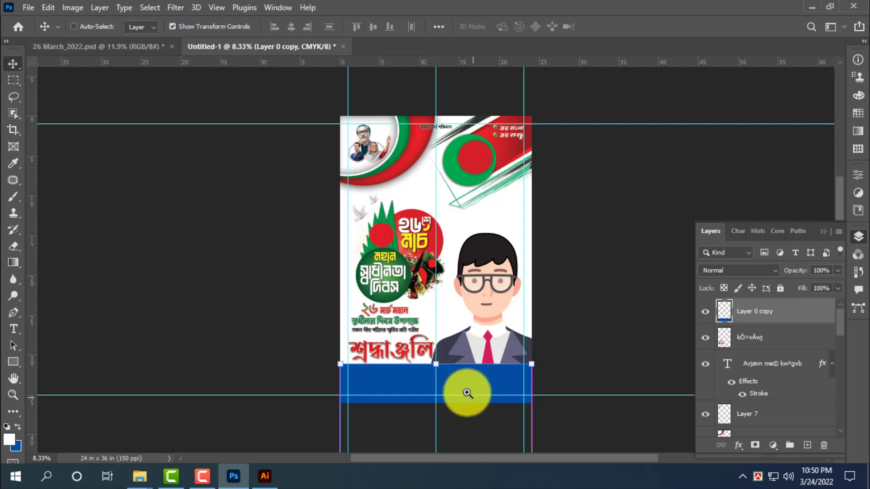
Move the man figure slightly upward so more of his suit shows above the blue band
drag(466, 393, 514, 417)
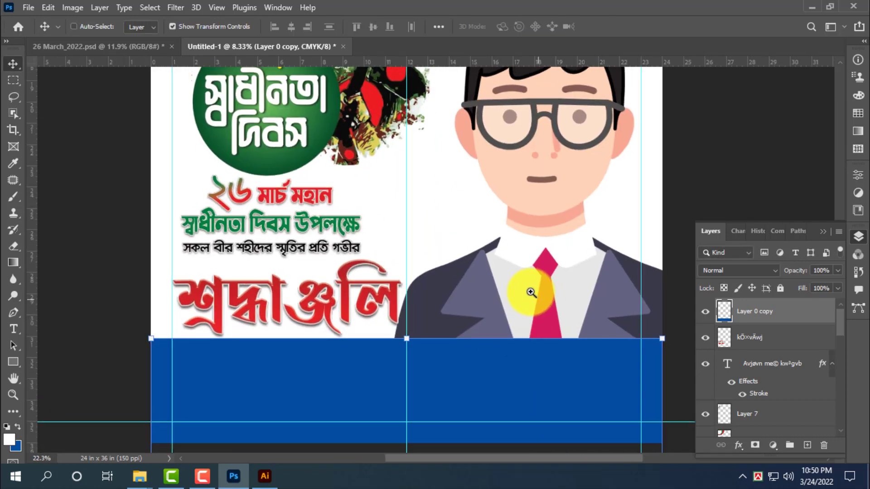
drag(528, 292, 426, 370)
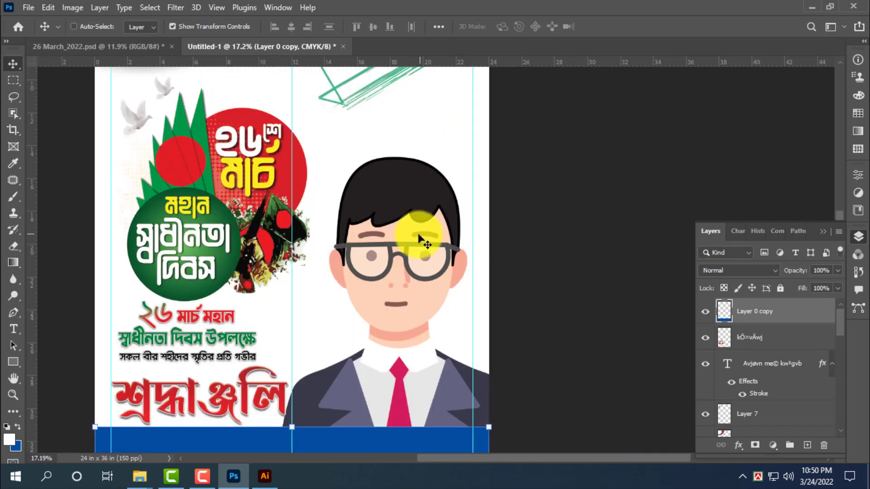
drag(414, 305, 414, 270)
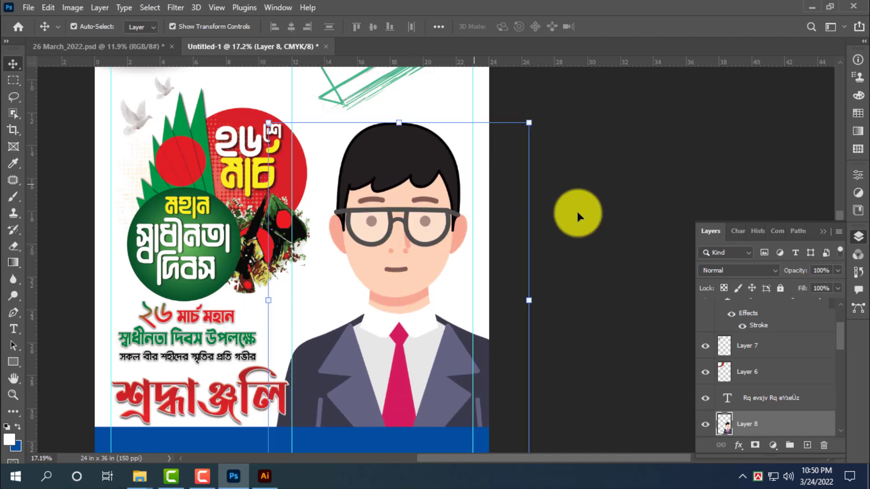
drag(410, 362, 450, 386)
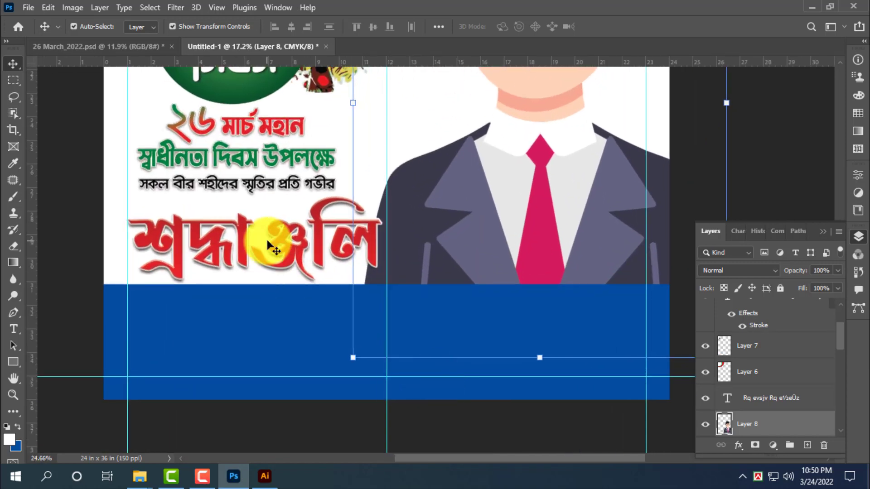
Move the শ্রদ্ধাঞ্জলি text block slightly up, away from the blue band
click(286, 254)
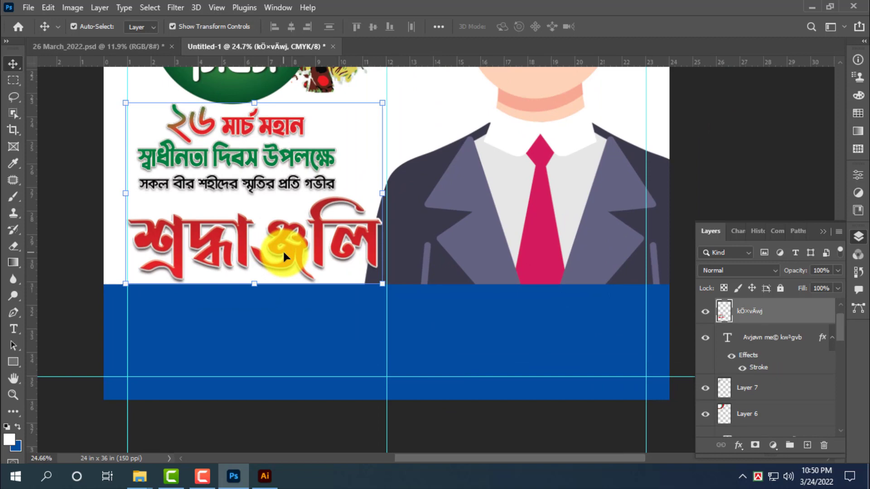
drag(283, 249, 282, 243)
Duplicate the blue band slightly higher behind the original and fill the copy with orange, C 0, M 50, Y 100, K 0, as a thin stripe
drag(448, 346, 466, 328)
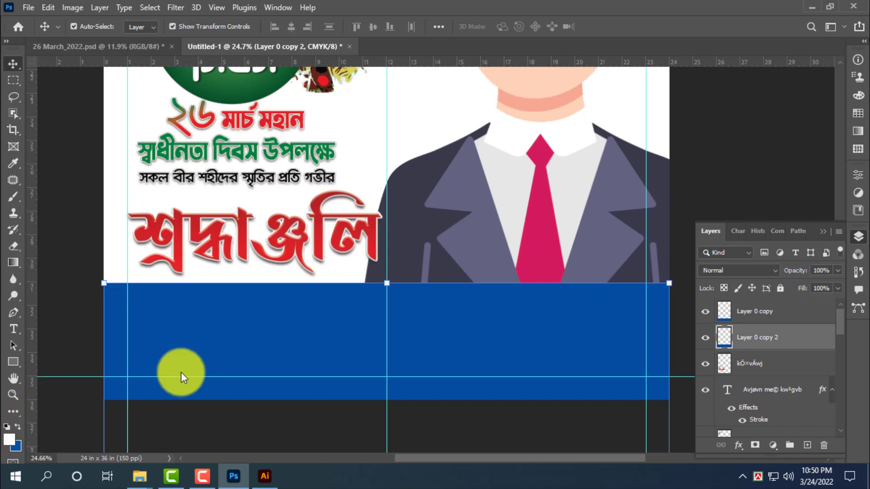
click(16, 446)
text(050)
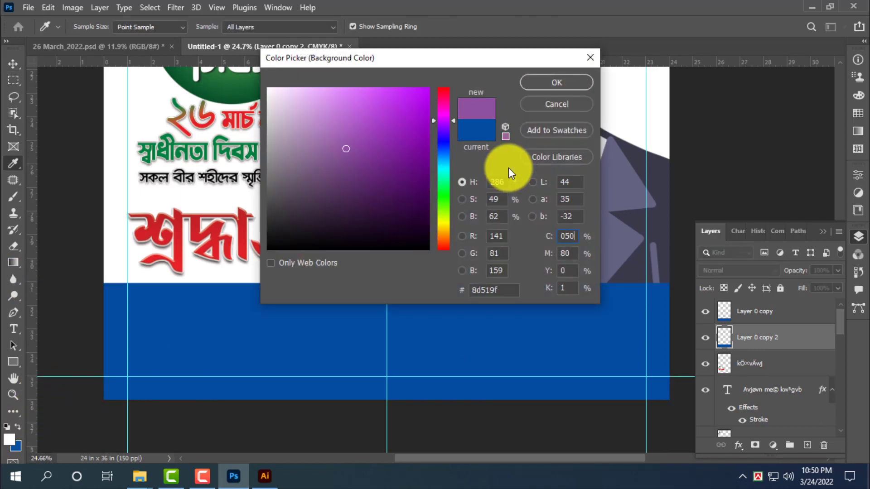
key(BackSpace)
key(BackSpace)
key(Tab)
text(50)
key(Tab)
text(100)
key(Tab)
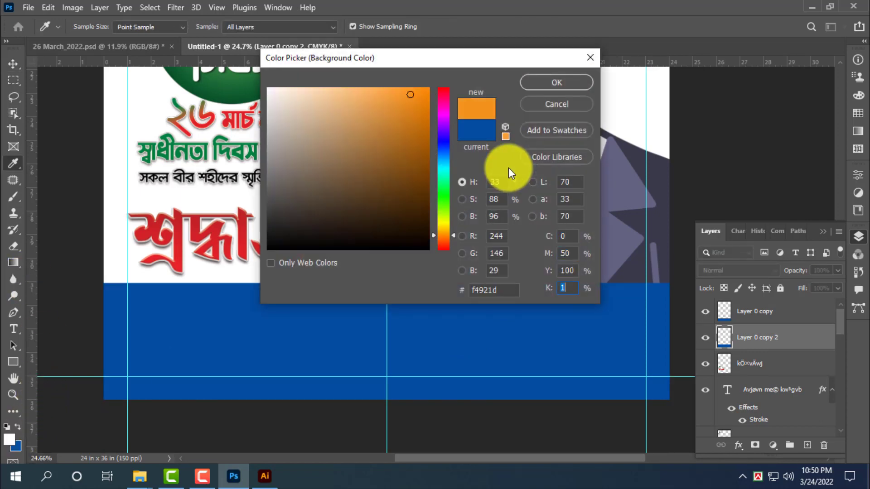
text(0)
key(Return)
key(v)
key(ctrl+shift+BackSpace)
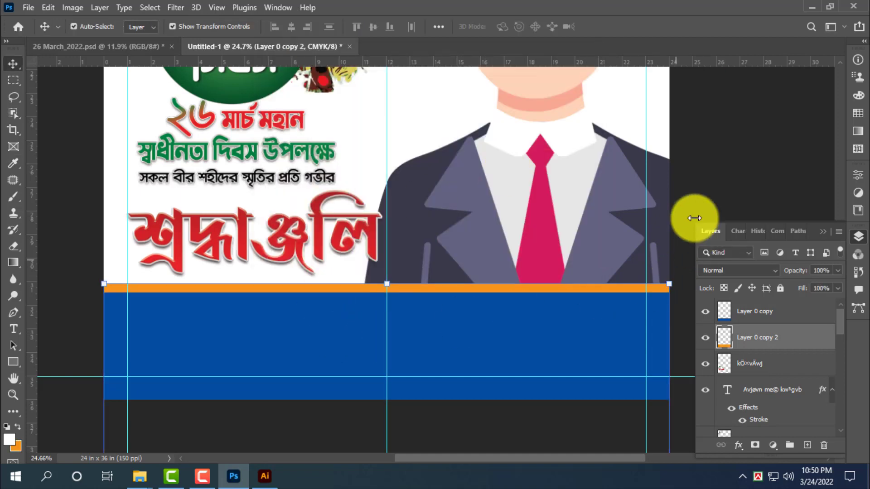
click(728, 168)
key(ctrl+0)
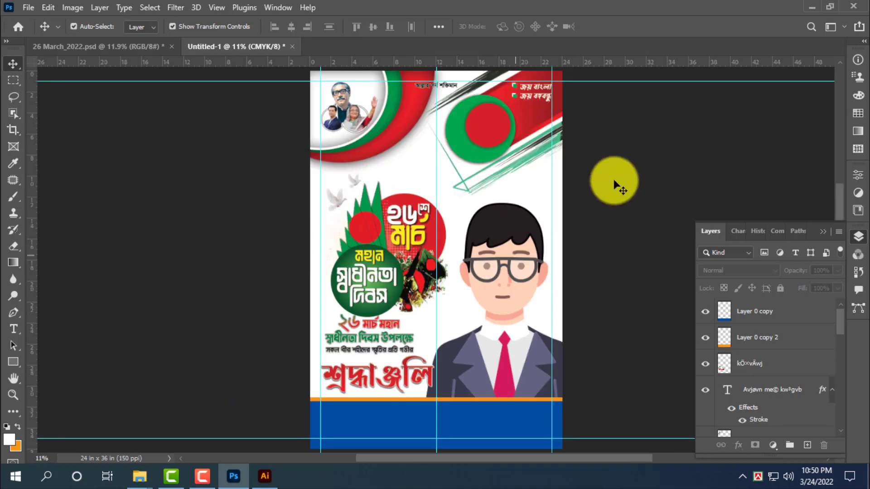
Copy the জয় বাংলা text onto the blue band, in front of it, and replace its wording with নাম: and পদবী: on two lines
drag(531, 93, 350, 422)
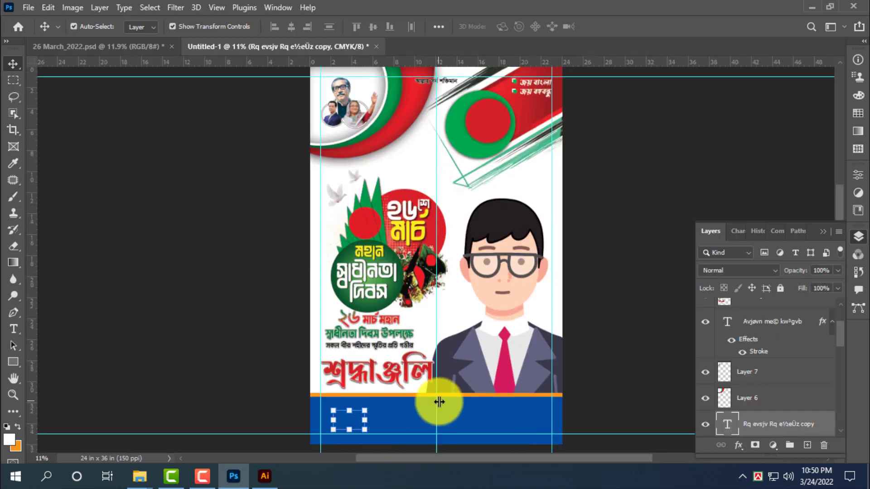
drag(433, 392, 291, 285)
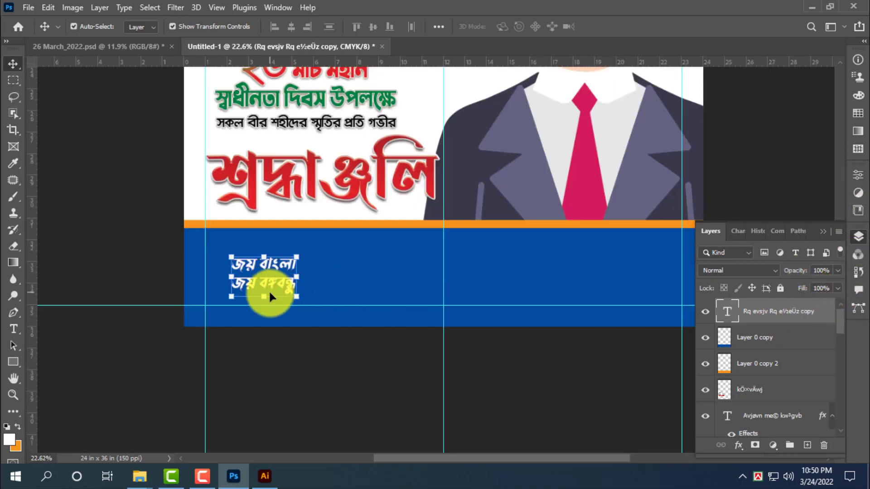
key(t)
click(275, 268)
key(ctrl+a)
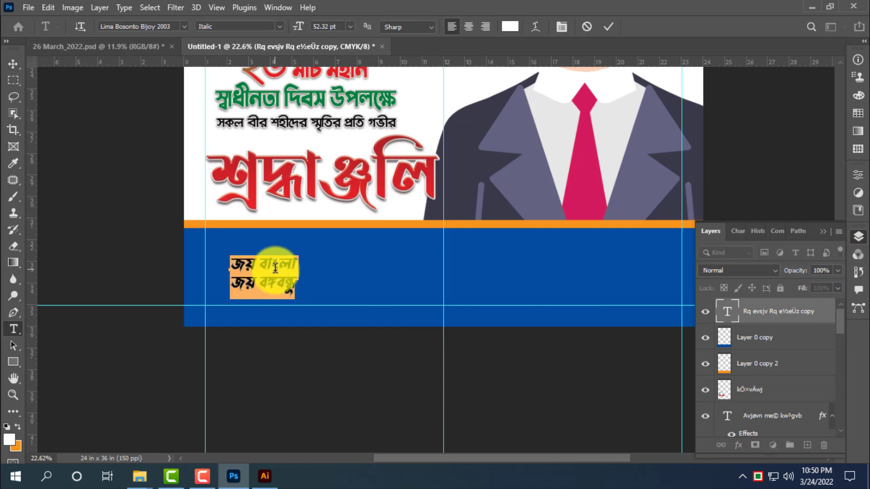
text(নাম:)
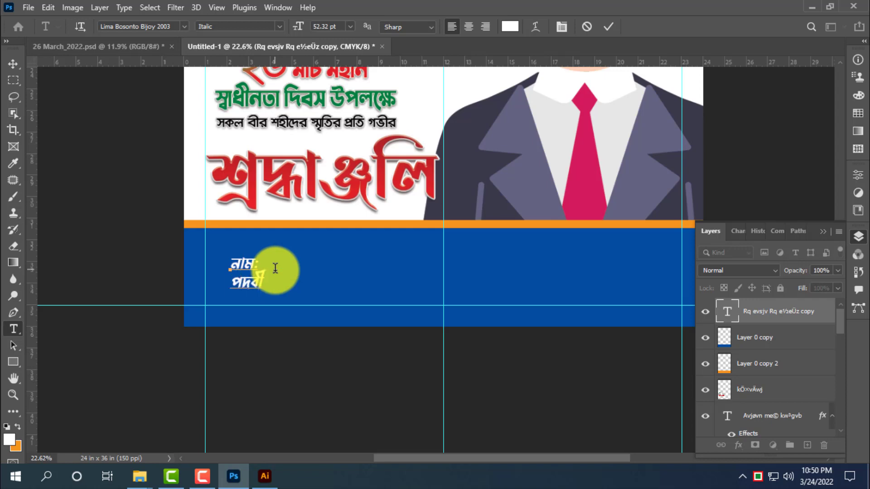
key(ctrl+Return)
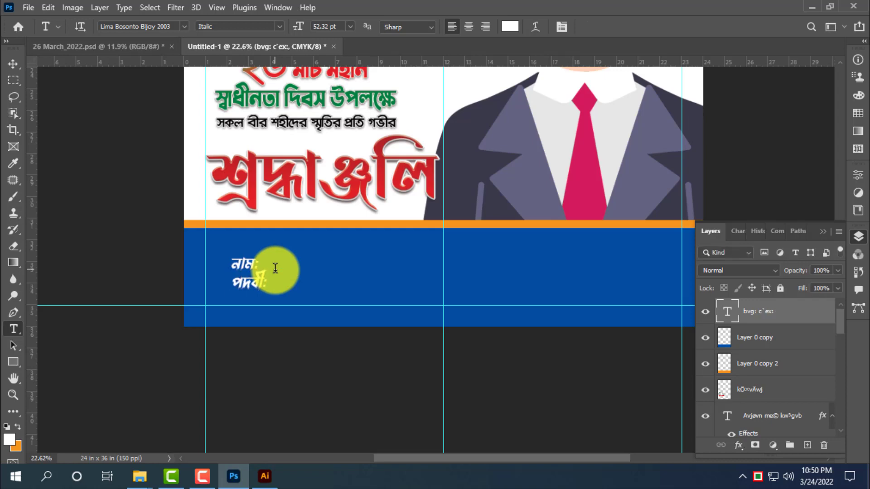
key(v)
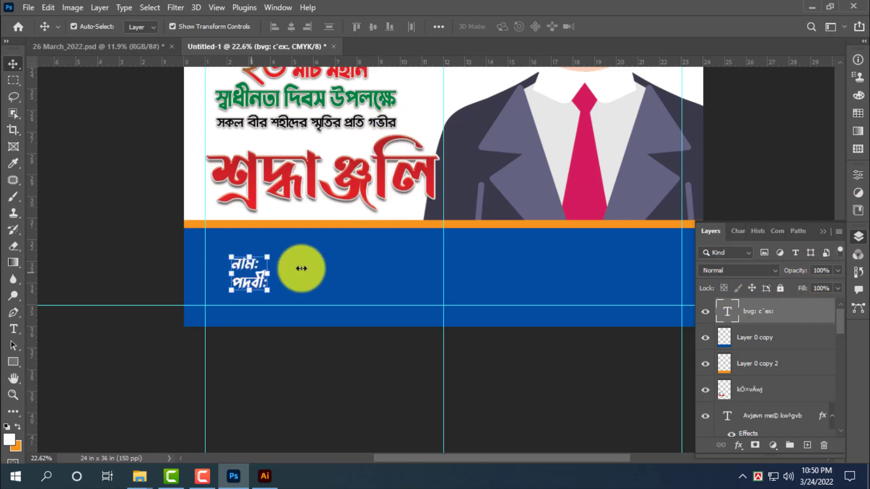
Set the font of the নাম: and পদবী: text to Li Kongka Borno ANSI V1 Regular
key(t)
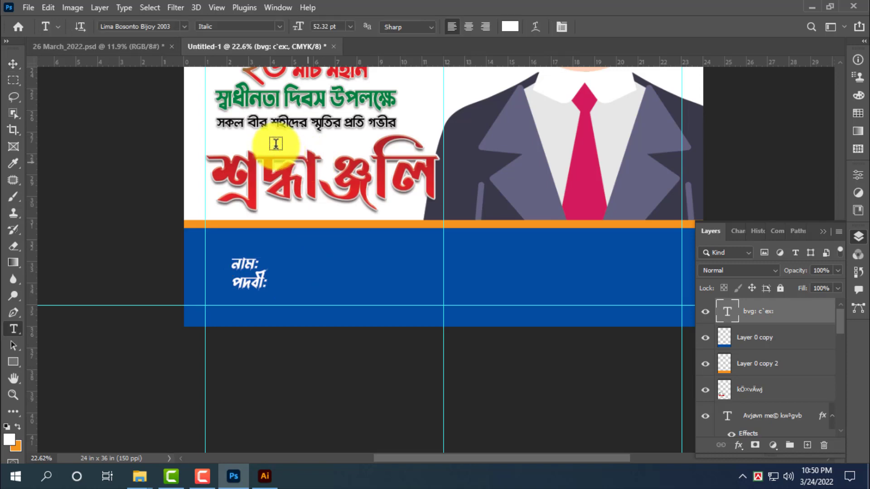
click(143, 27)
text(sut)
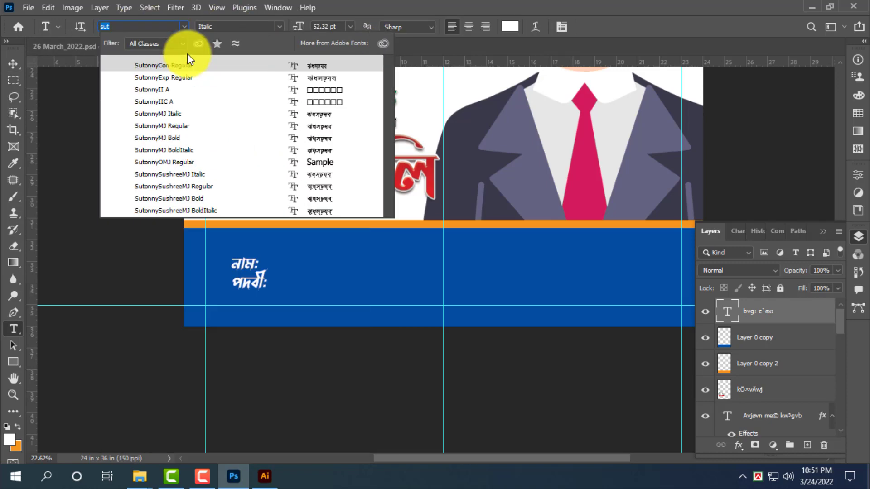
key(BackSpace)
text(kong)
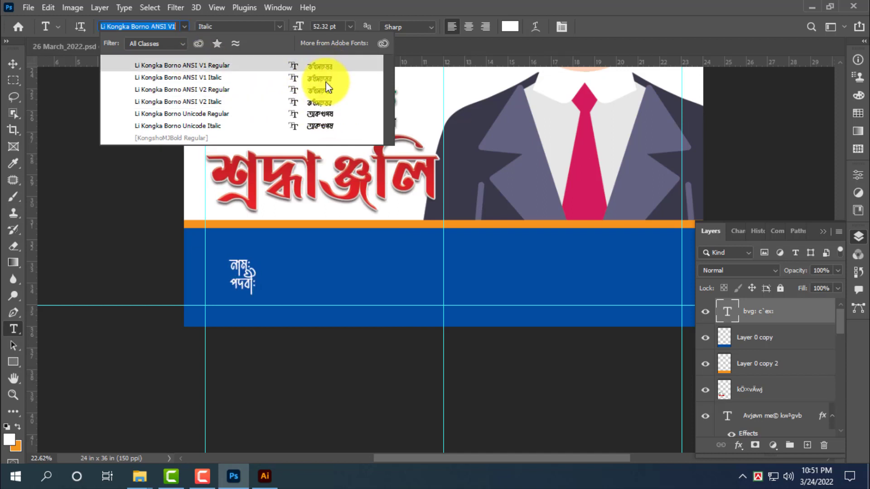
key(Return)
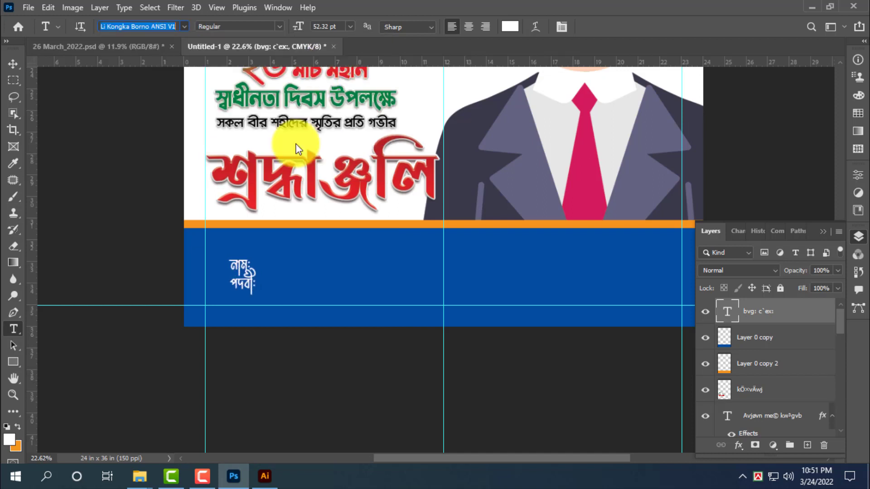
Move the label text to the left margin guide and split পদবী: into its own text layer below নাম:
key(v)
drag(279, 299, 212, 247)
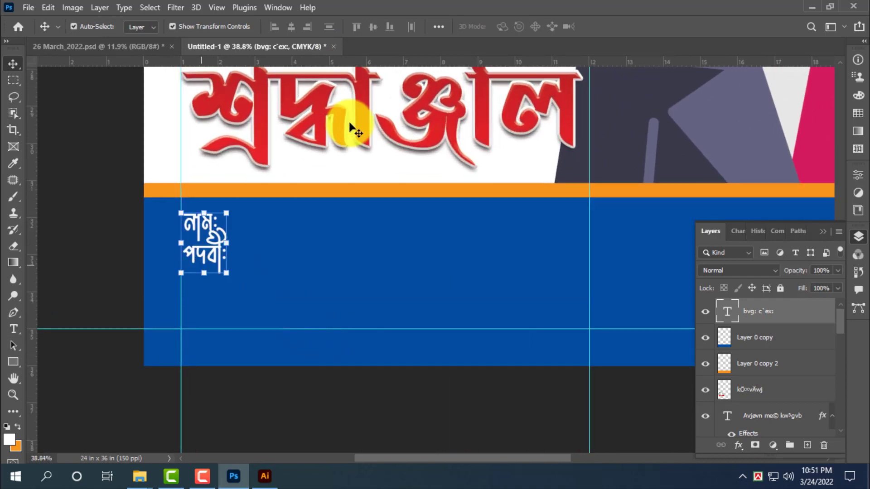
double_click(212, 263)
double_click(211, 263)
key(ctrl+c)
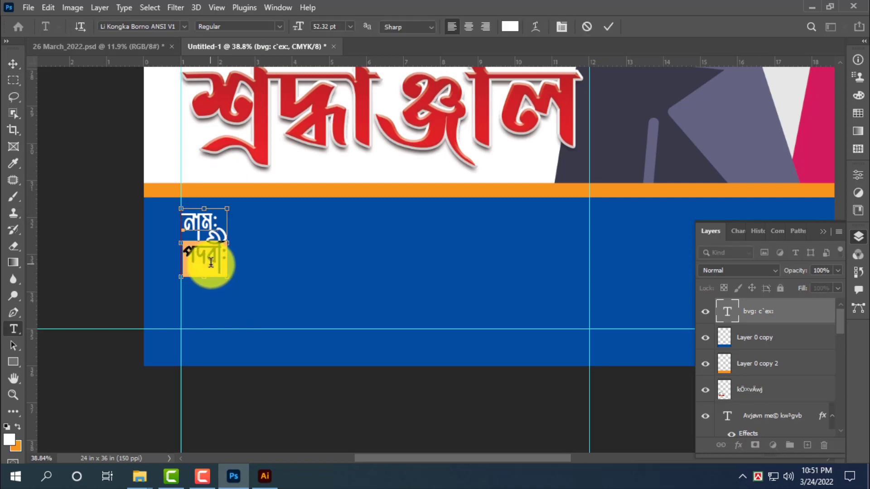
key(ctrl+Return)
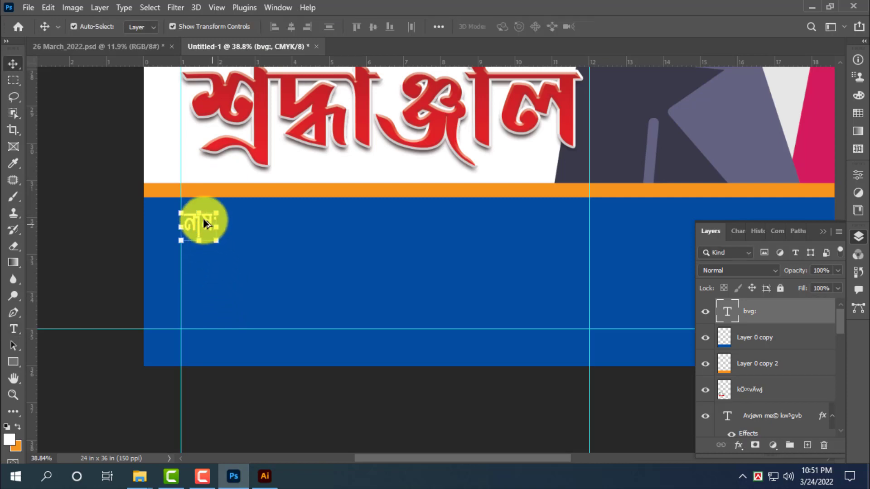
drag(203, 222, 205, 287)
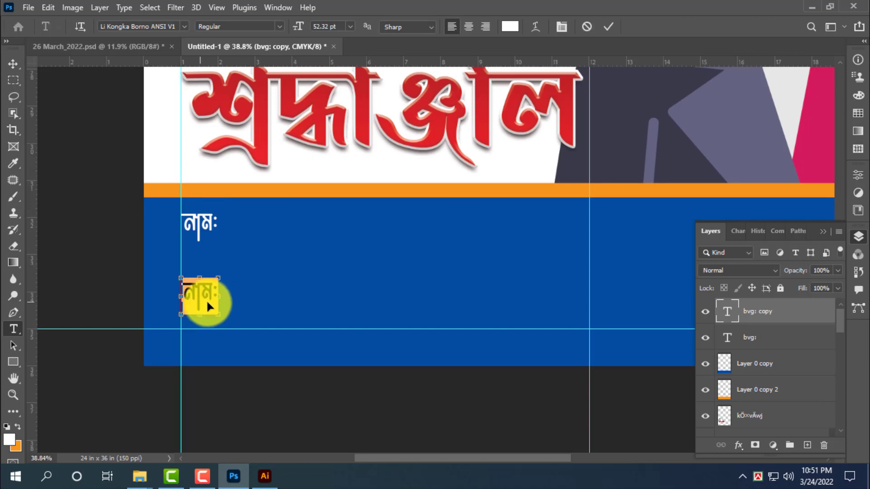
key(ctrl+v)
key(ctrl+Return)
key(v)
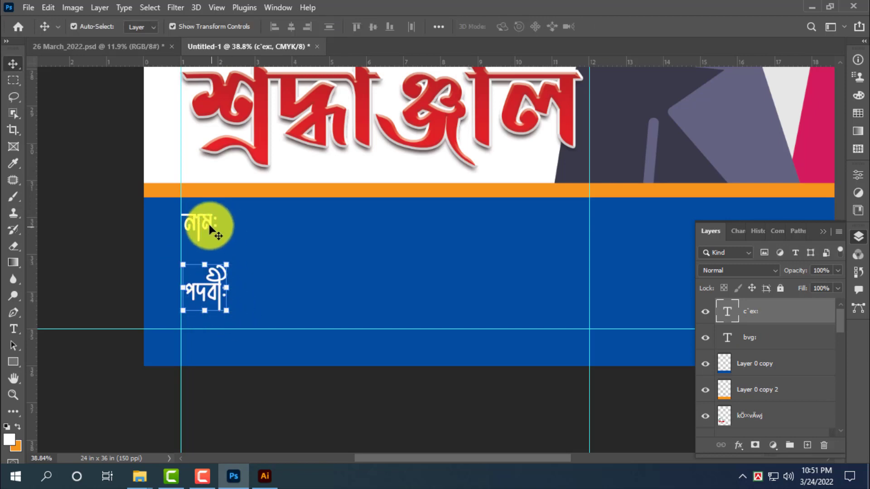
Change the font of both the নাম: and পদবী: labels to SutonnyMJ Bold
click(267, 407)
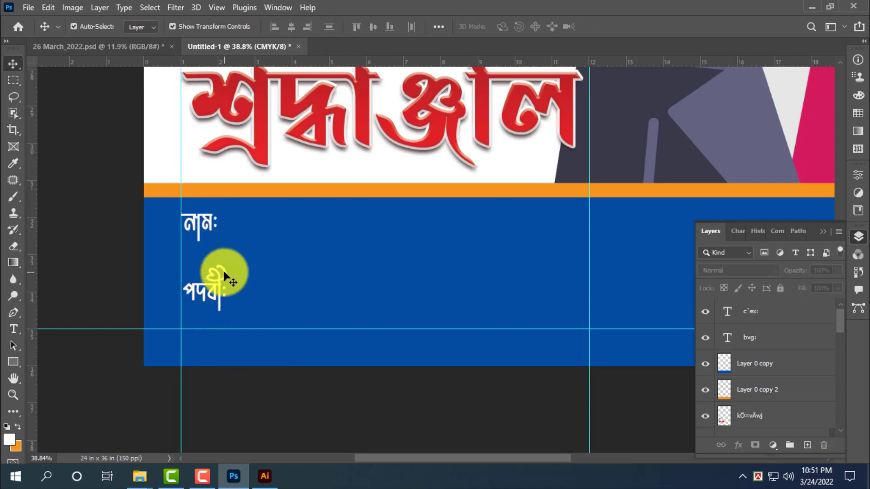
click(208, 285)
shift+click(193, 223)
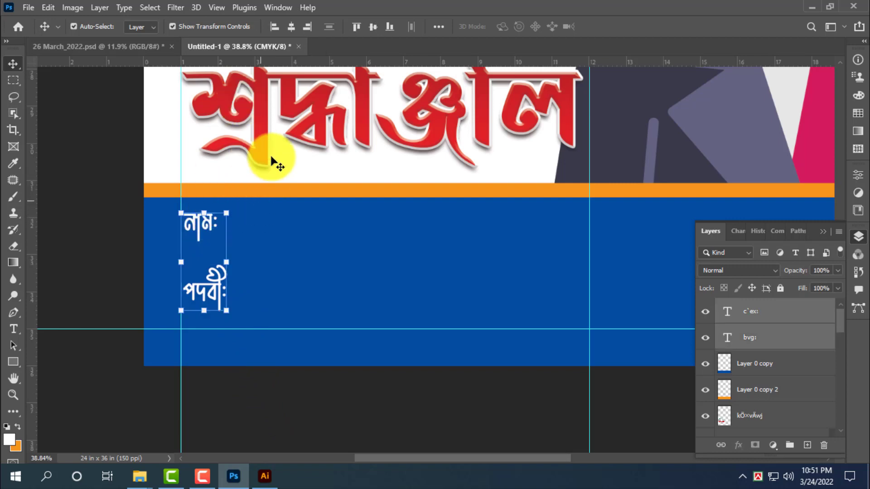
key(t)
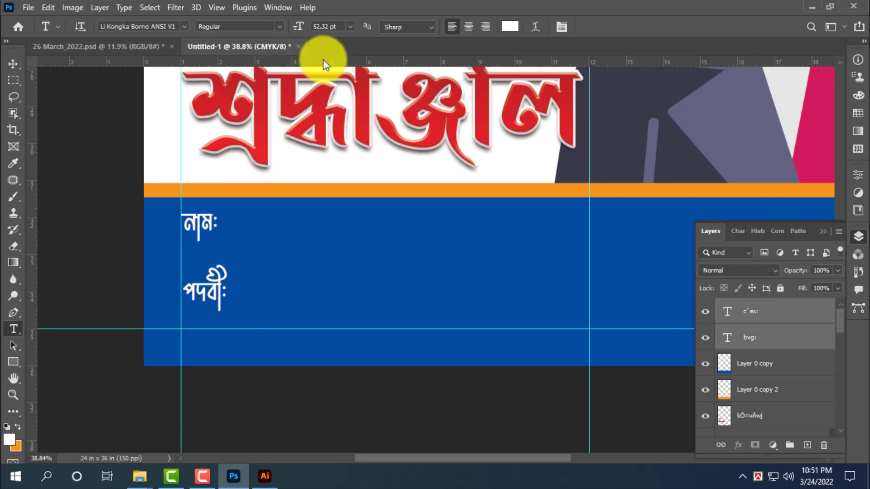
click(158, 25)
text(tonnymj)
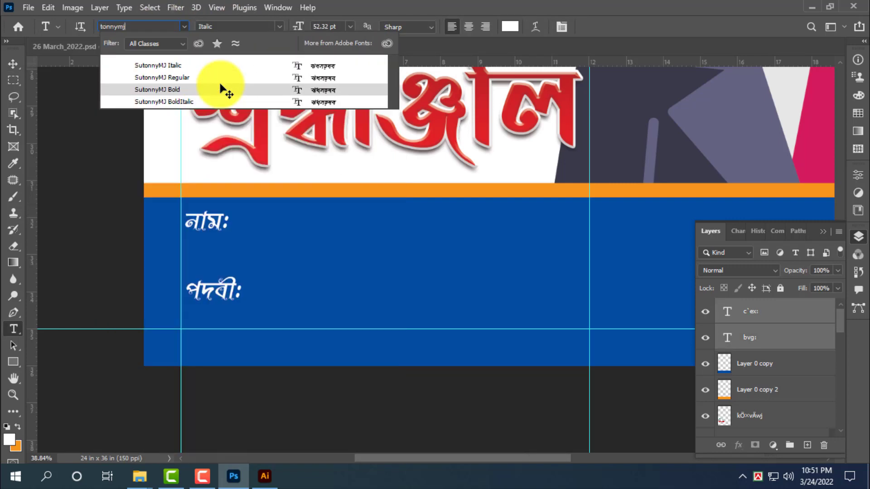
click(189, 89)
key(v)
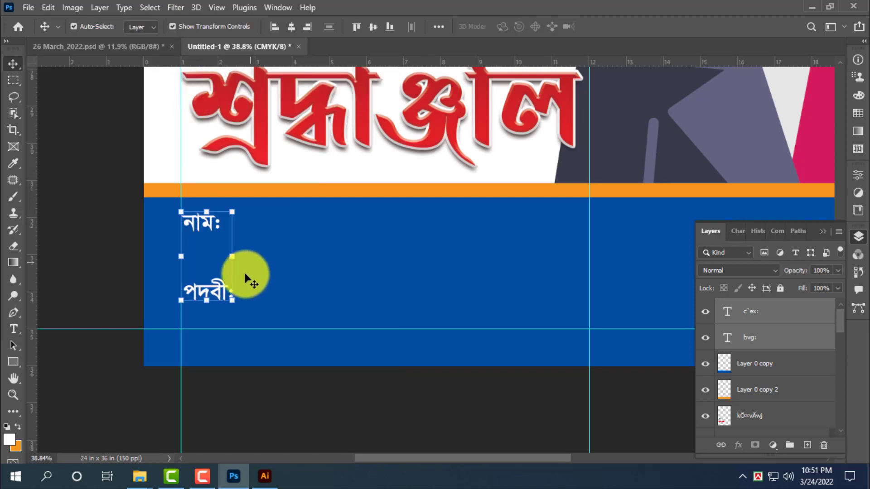
Enlarge the নাম: label to about 139% and move it slightly down along the left margin guide
click(217, 220)
key(ctrl+t)
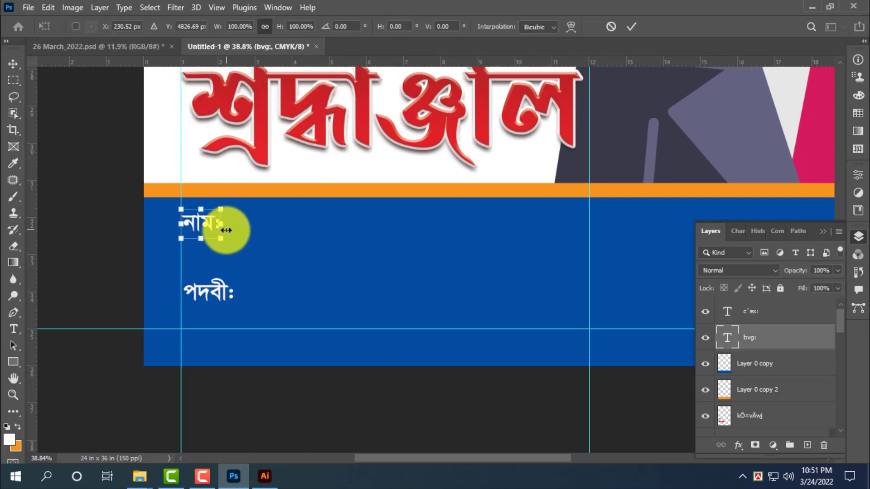
drag(222, 241, 238, 251)
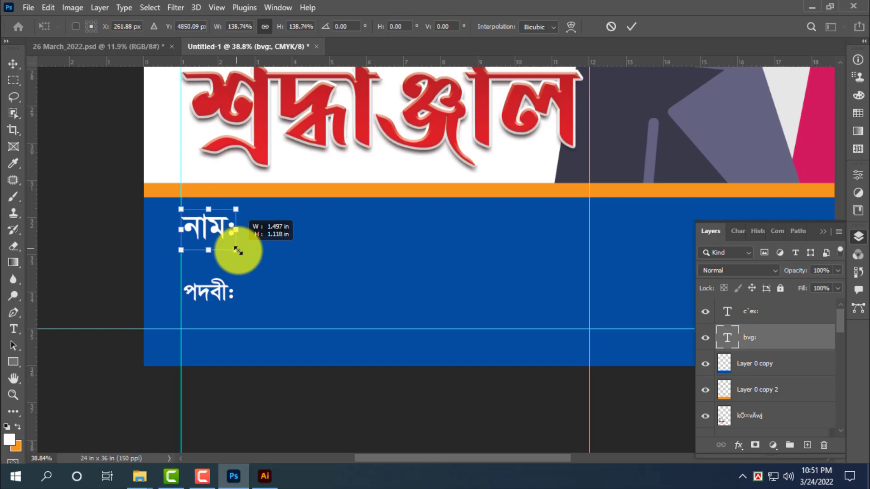
key(Return)
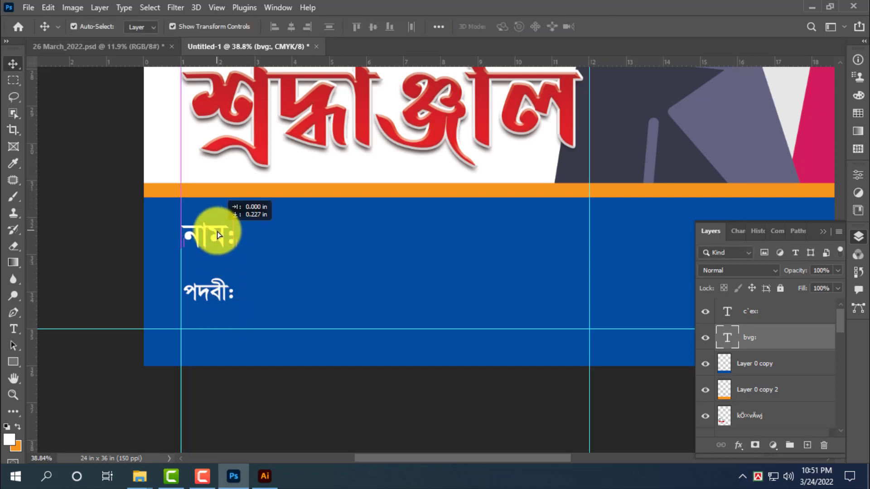
drag(217, 234, 208, 236)
key(ctrl+0)
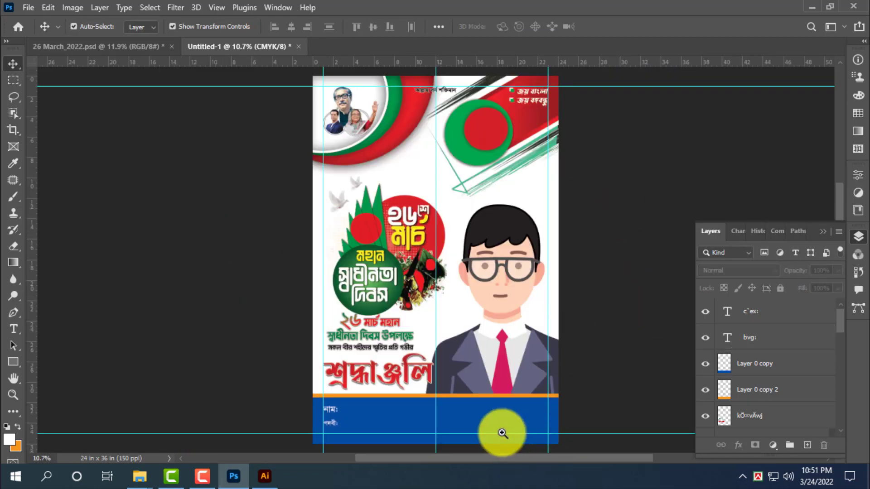
Scale the 26 March artwork on Layer 1 down to about 95% to leave space above the greeting text
drag(502, 433, 446, 200)
key(ctrl+0)
click(388, 253)
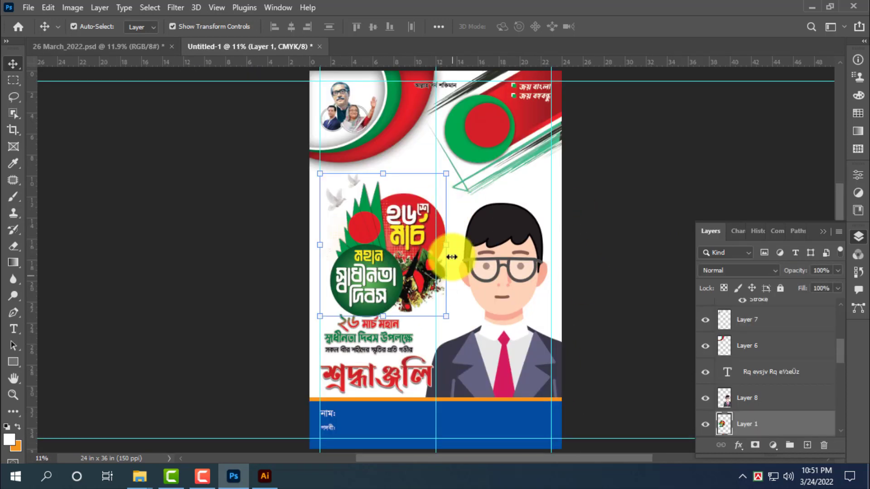
drag(452, 257, 399, 271)
click(421, 262)
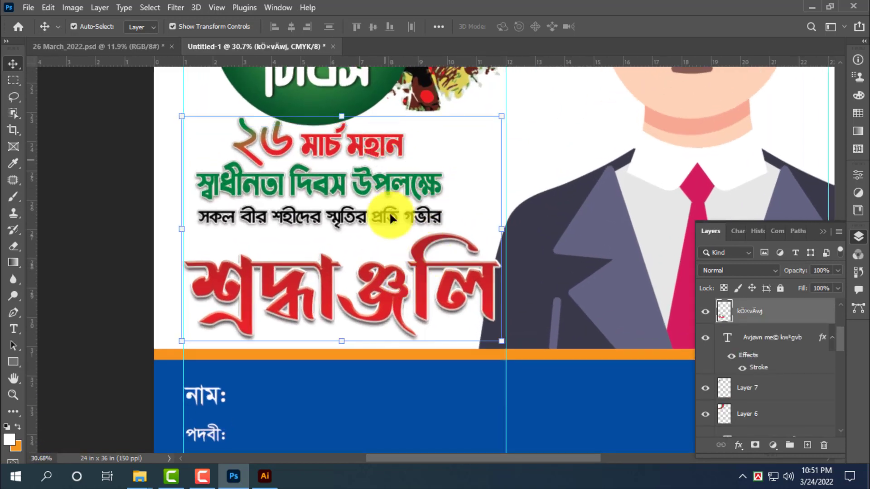
scroll(454, 195, up, 5)
click(368, 194)
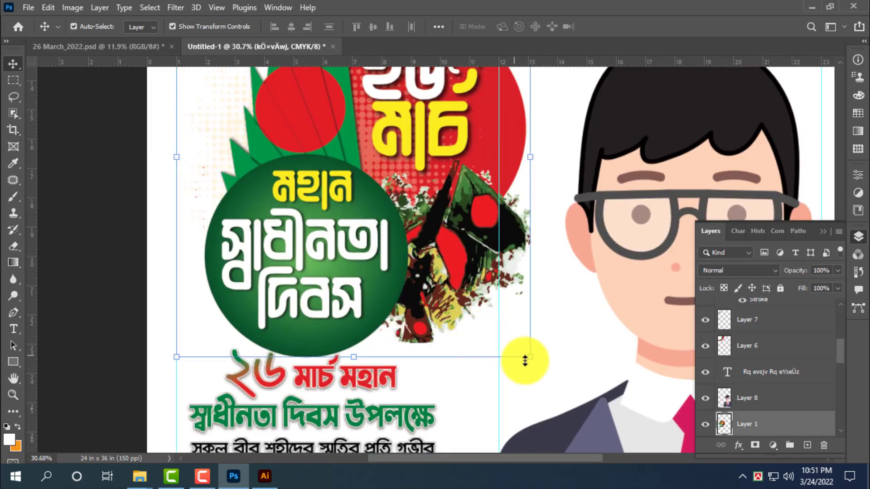
mouse_move(520, 344)
mouse_down()
mouse_move(505, 334)
mouse_move(512, 334)
mouse_up()
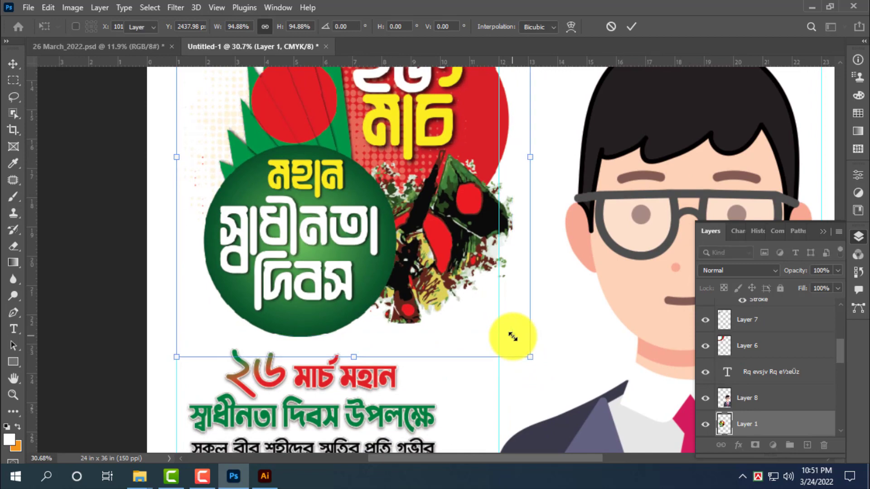
scroll(512, 335, down, 5)
click(612, 200)
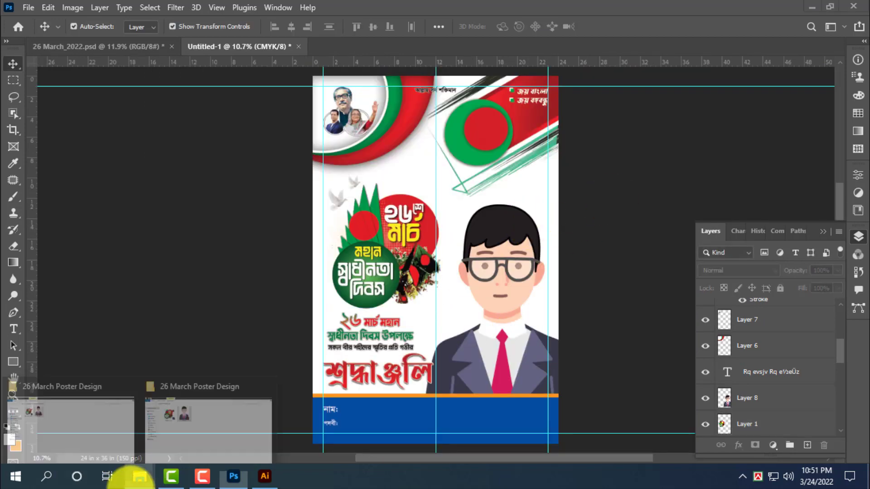
Switch to File Explorer and browse the Background folder inside All Design on drive E: for a background image
click(152, 423)
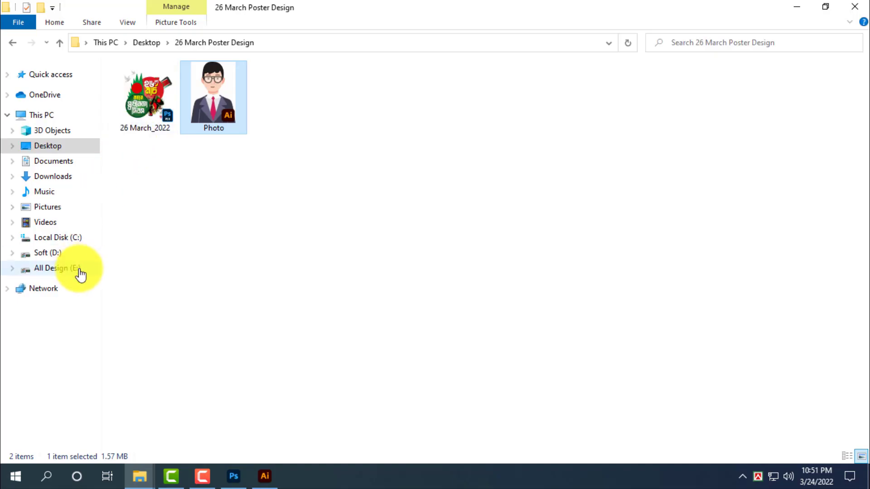
click(78, 269)
double_click(148, 105)
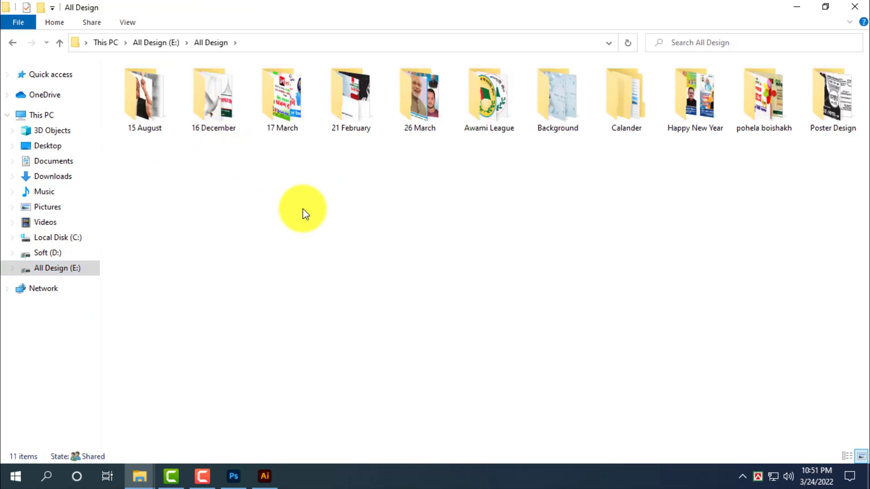
double_click(532, 93)
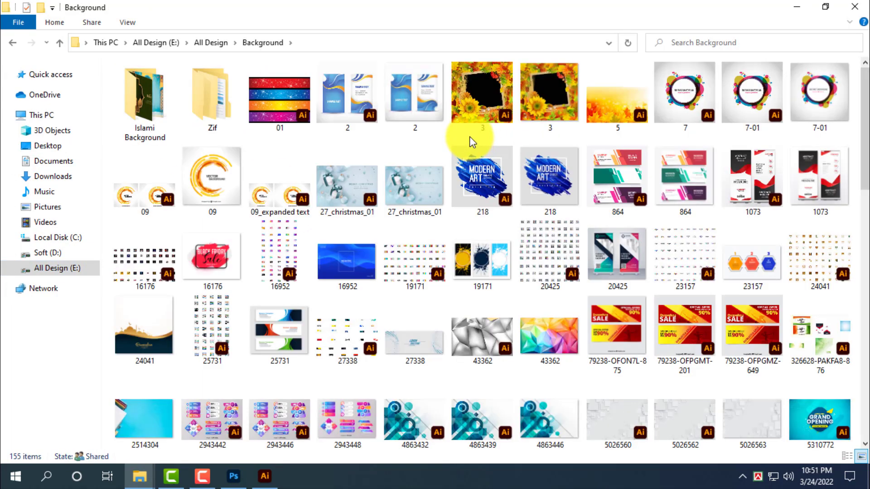
scroll(450, 389, down, 15)
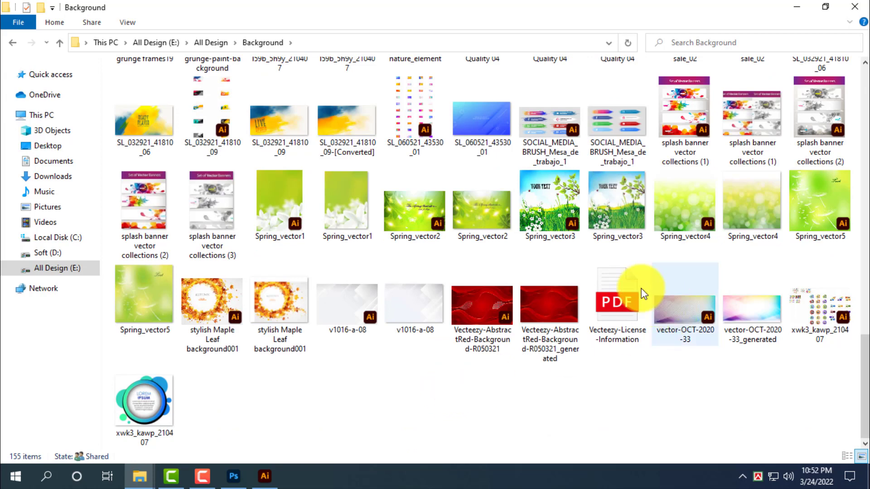
Open the colourful vector-OCT-2020-33_generated image from the Background folder in Photoshop
click(239, 479)
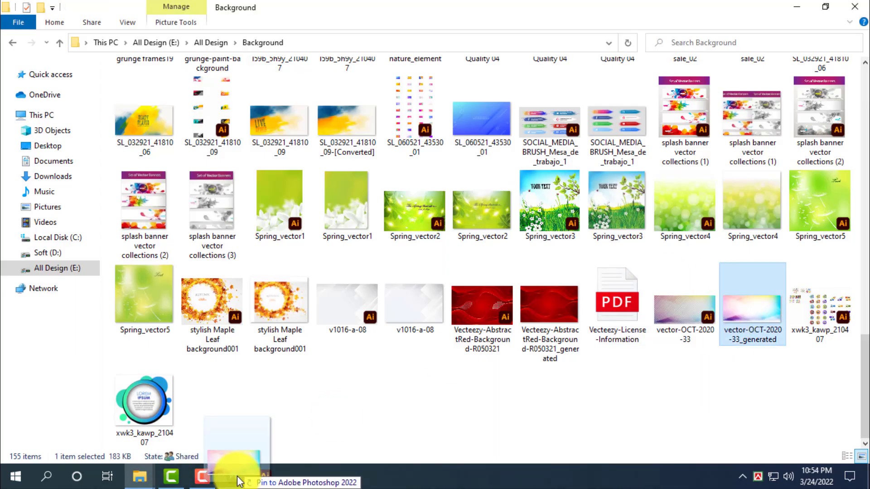
click(233, 476)
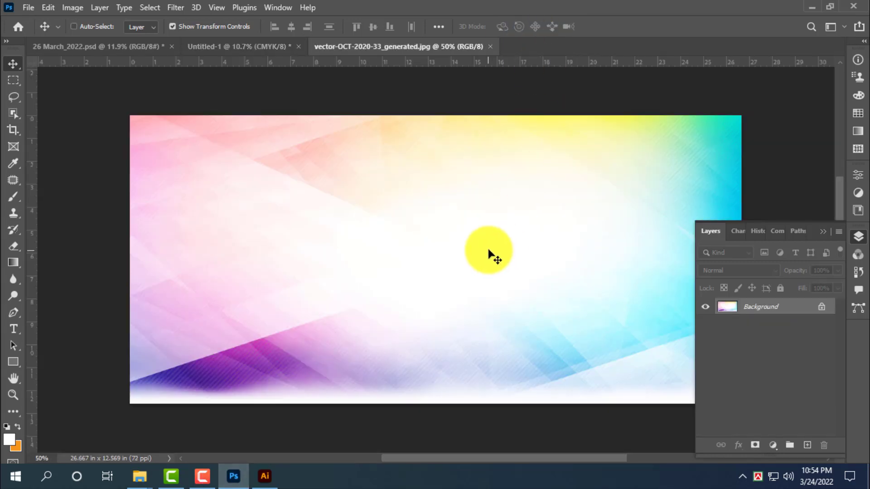
drag(491, 254, 410, 309)
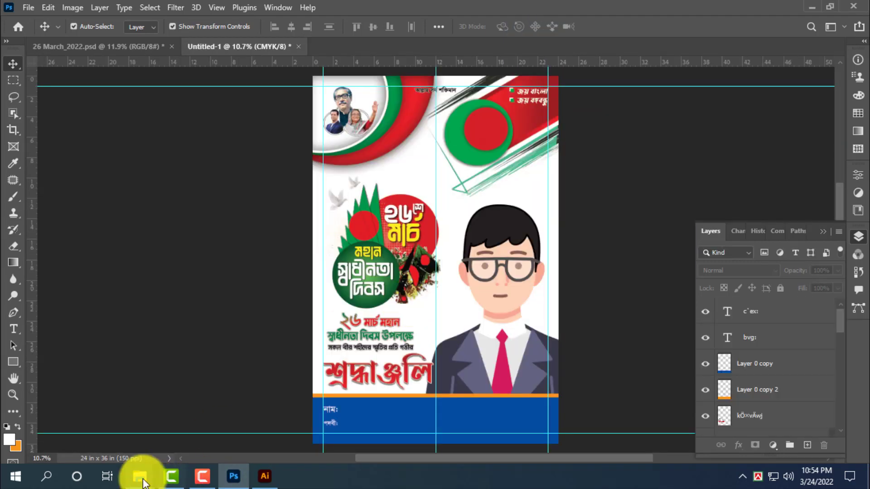
click(68, 407)
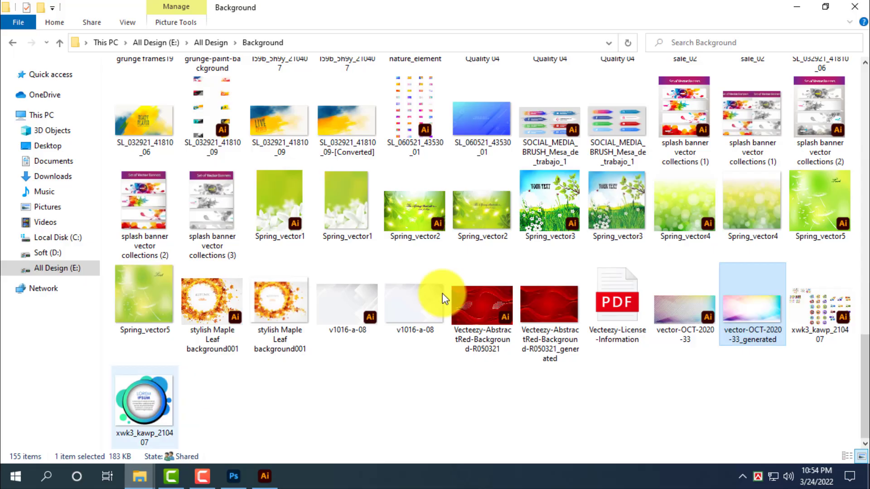
click(646, 385)
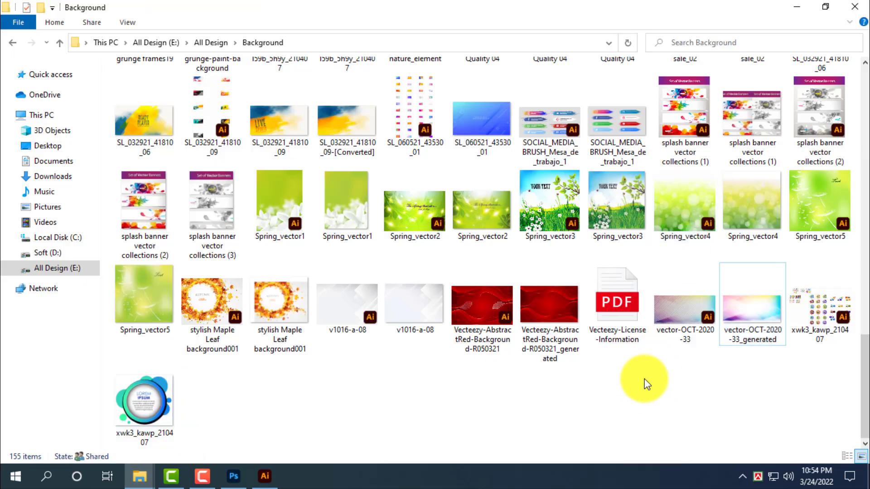
drag(743, 335, 525, 48)
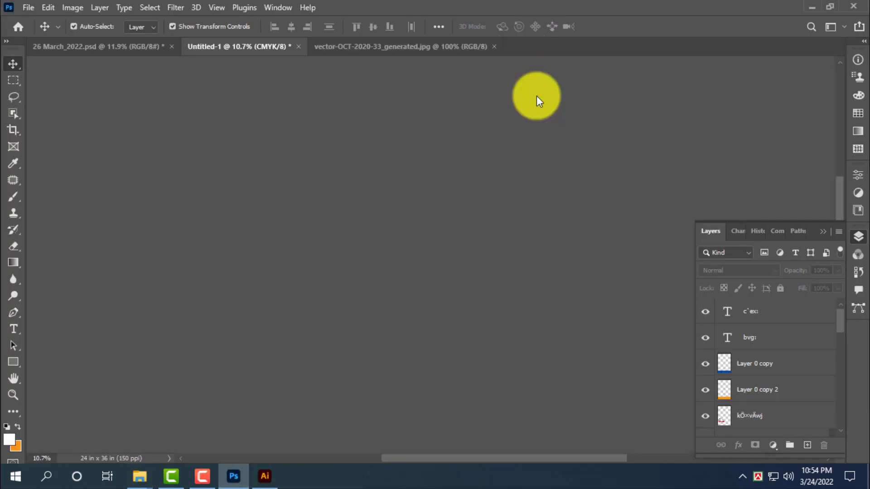
Cut the whole gradient image, close its document and paste it into the Untitled-1 poster
key(ctrl+a)
key(ctrl+x)
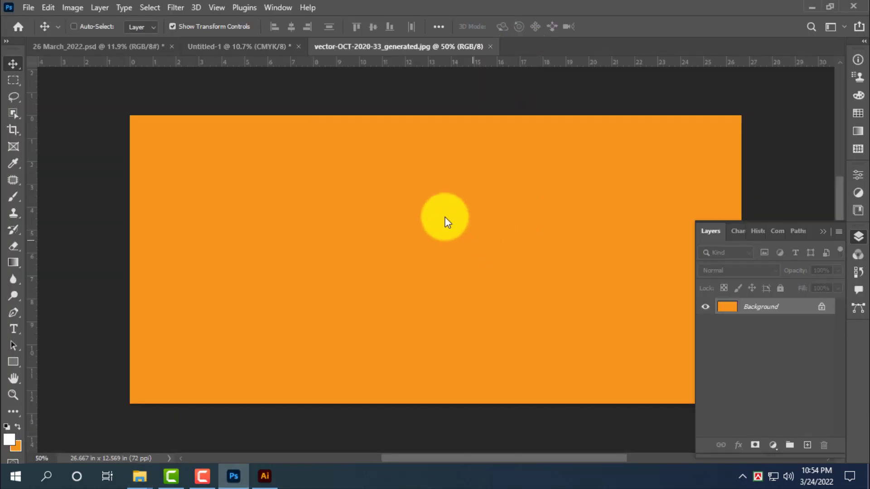
key(ctrl+w)
click(435, 196)
key(Tab)
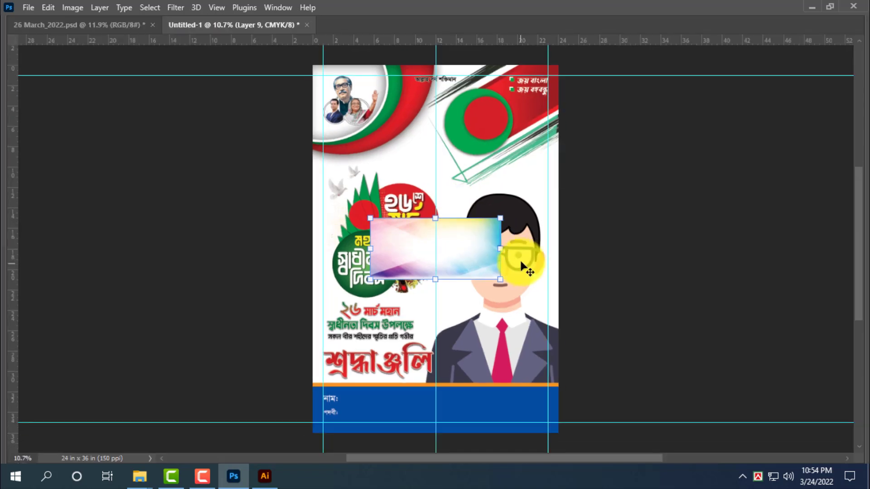
Rotate the pasted gradient upright, enlarge it past the poster's width behind the artwork and shift it down to start at the top edge
drag(512, 249, 435, 93)
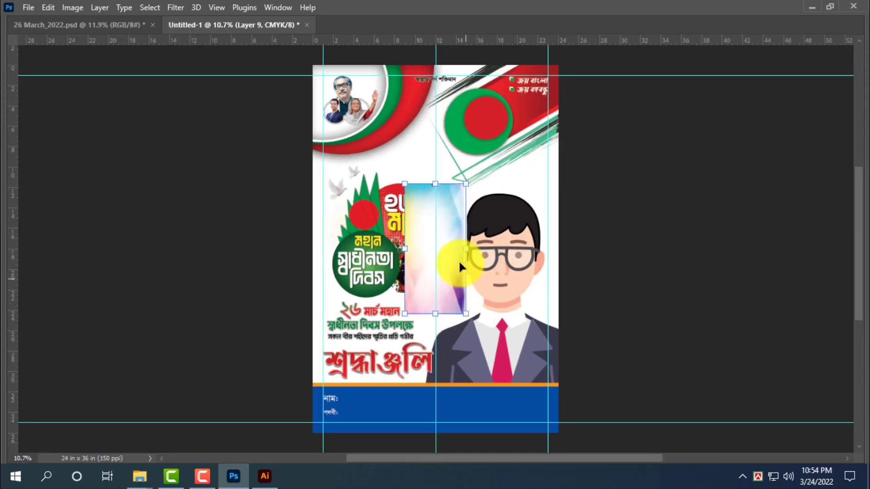
drag(468, 251, 573, 193)
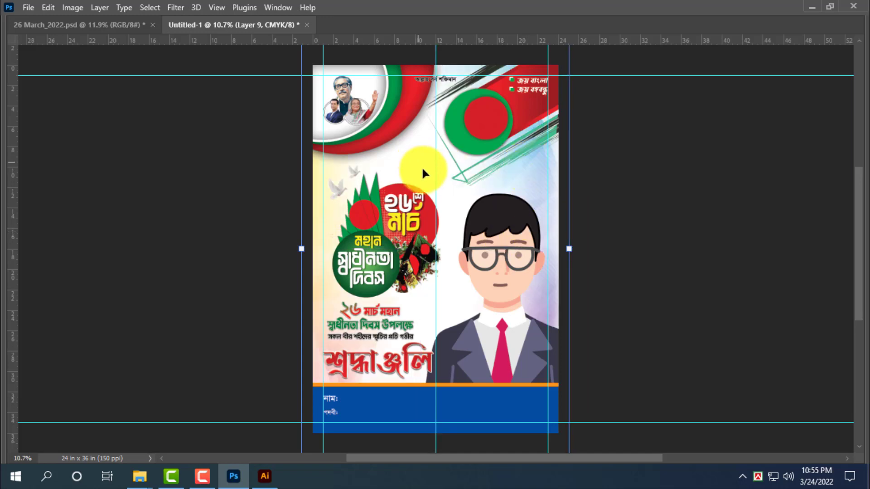
drag(422, 170, 424, 262)
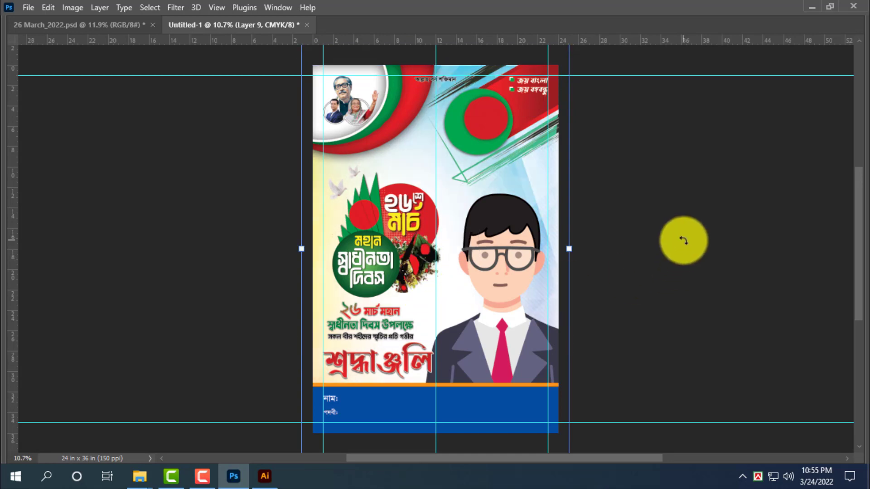
Examine the whole poster against the gradient background, including the নাম: and পদবী: labels in the blue band
key(ctrl+minus)
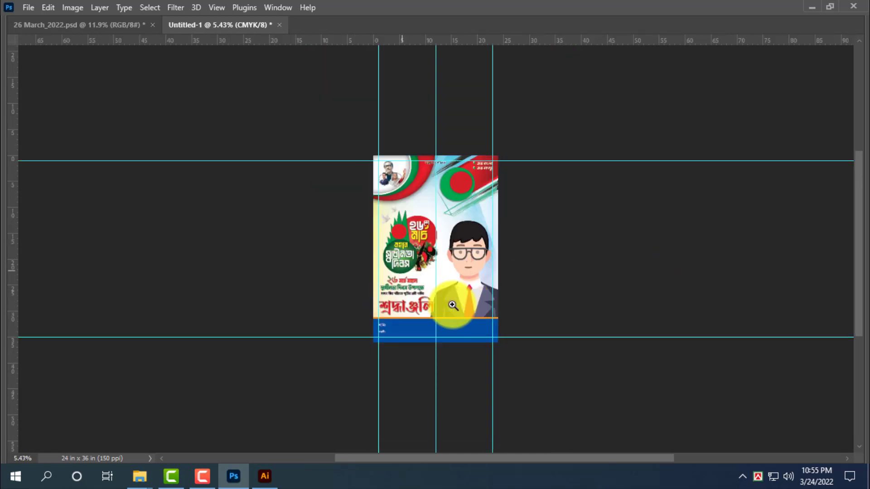
drag(434, 240, 505, 292)
scroll(505, 292, down, 3)
scroll(437, 256, down, 2)
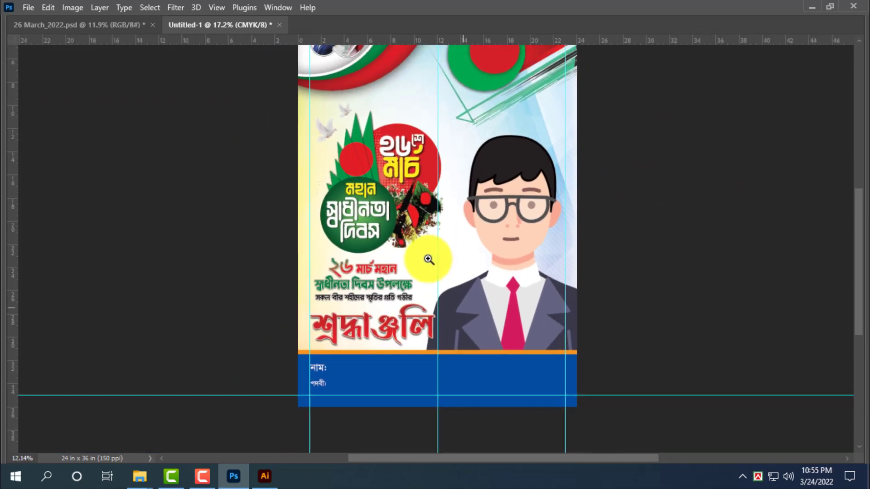
scroll(490, 184, up, 3)
scroll(462, 229, down, 1)
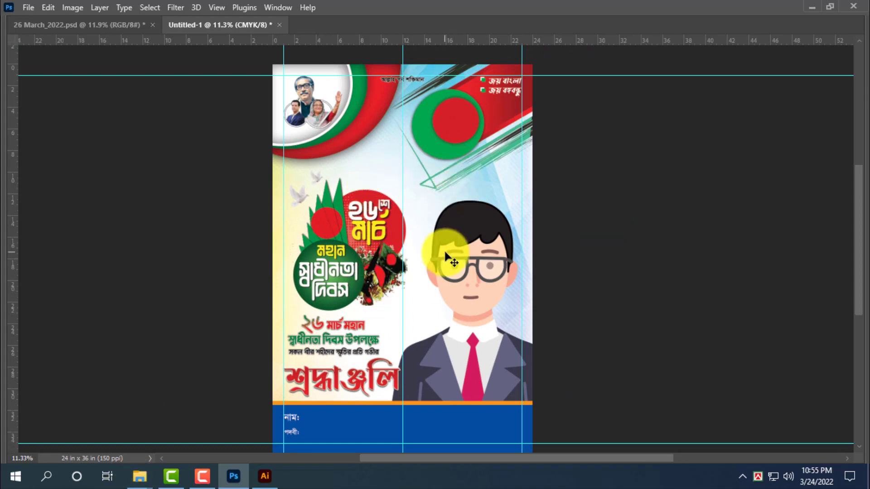
scroll(375, 437, up, 2)
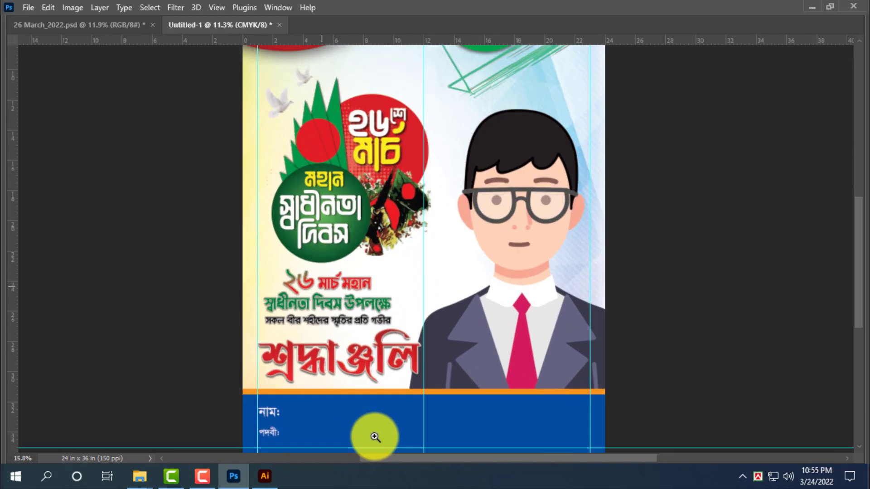
scroll(375, 437, up, 2)
click(210, 281)
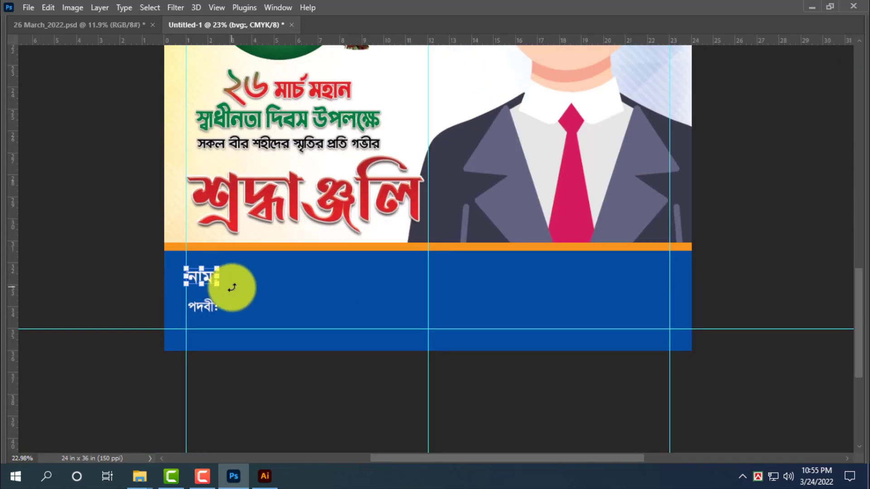
click(217, 305)
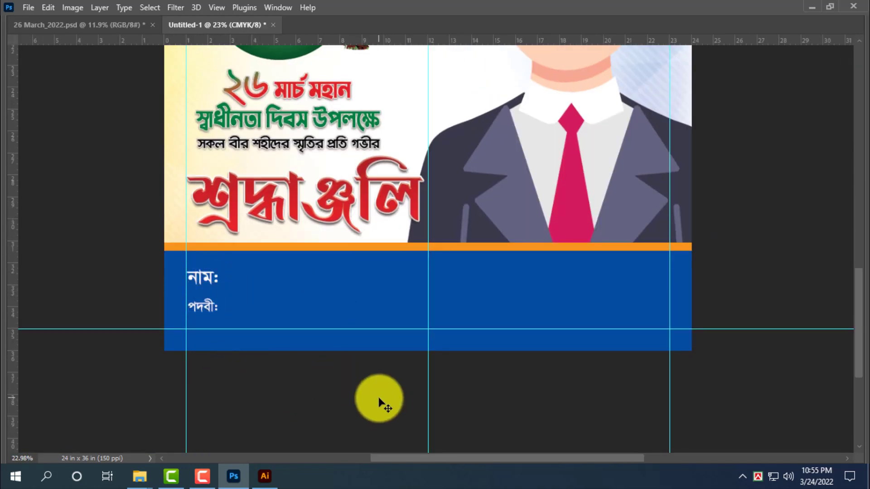
key(ctrl+0)
scroll(521, 394, up, 1)
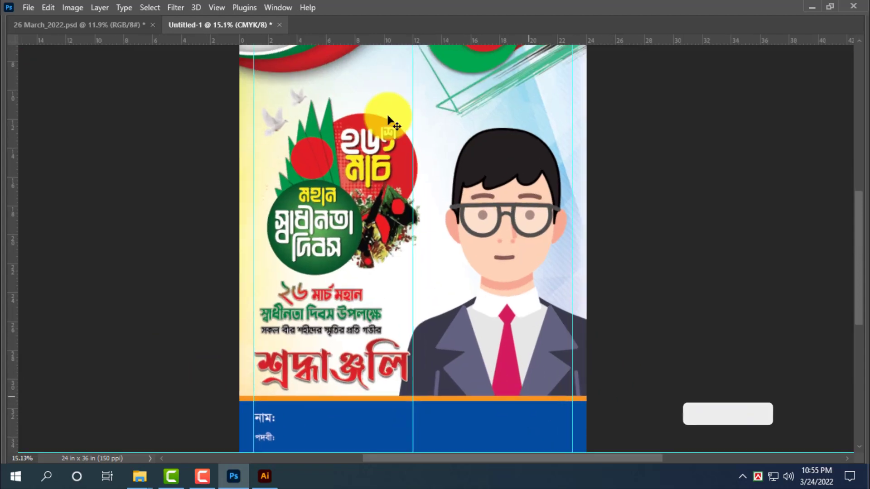
Remove the gradient background layer from the poster
scroll(465, 277, down, 4)
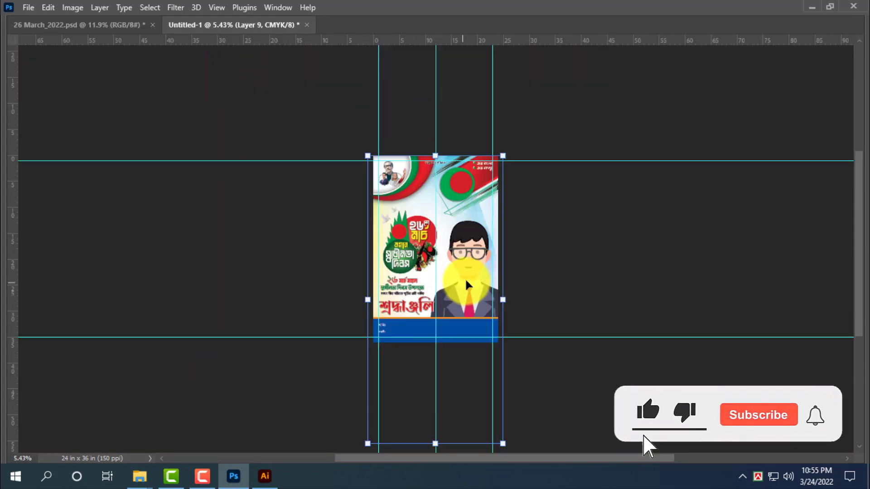
scroll(424, 249, up, 3)
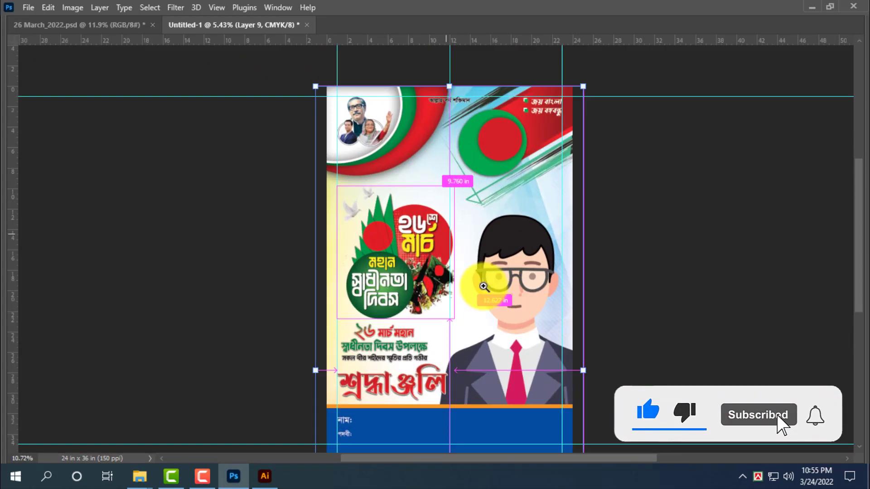
drag(424, 248, 341, 187)
click(631, 213)
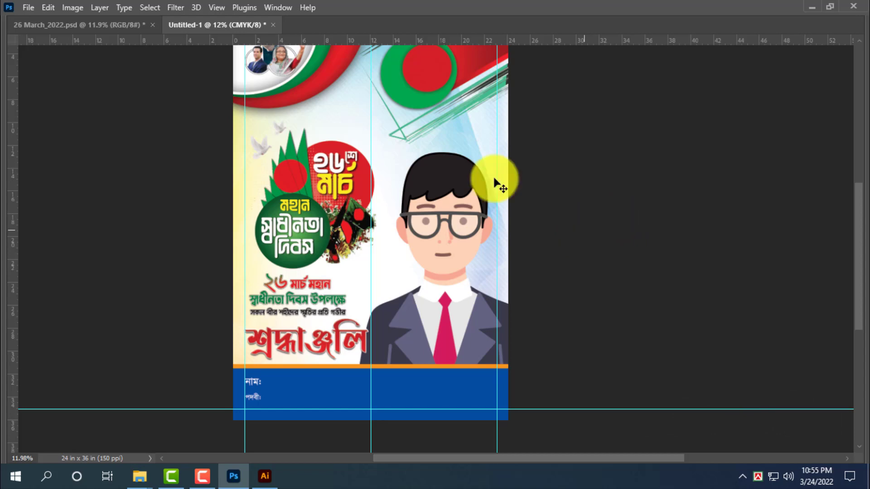
click(367, 131)
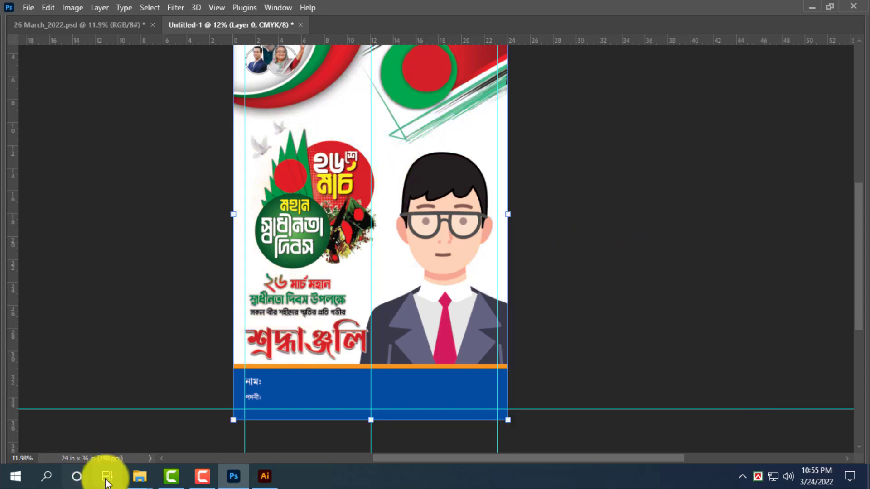
Open the Spring_vector3 vector file from the Background folder in Illustrator
click(133, 453)
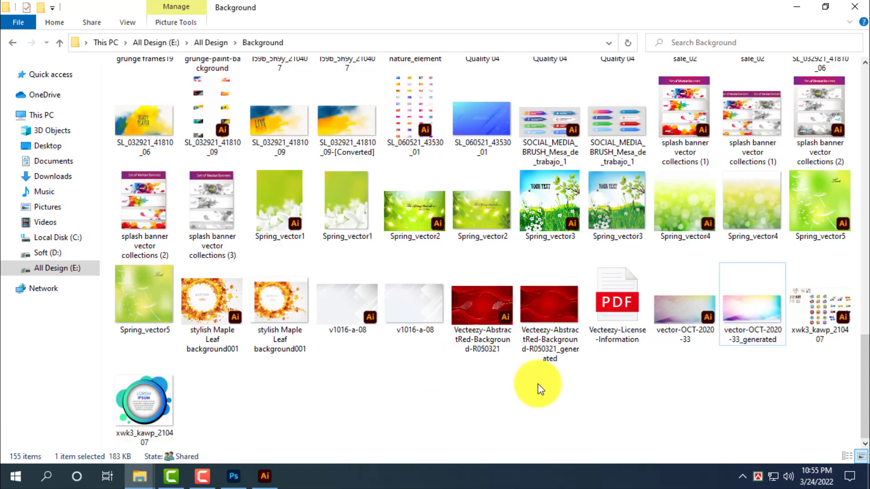
click(548, 206)
click(545, 212)
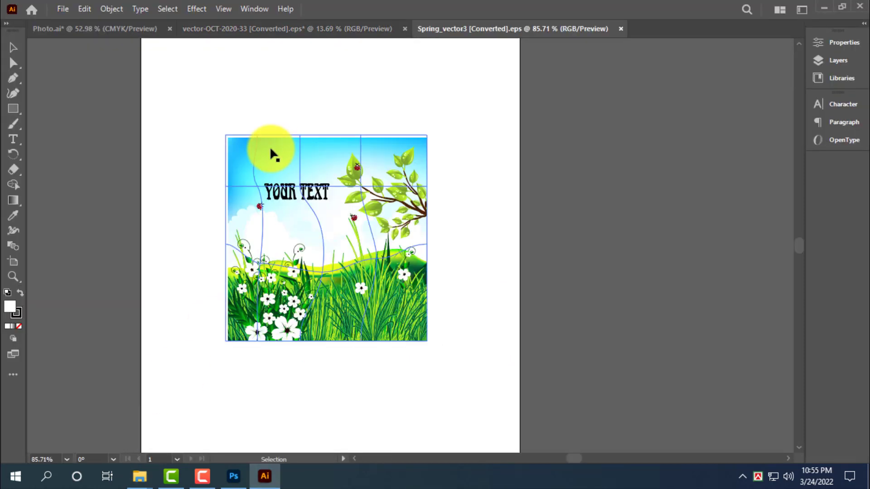
Separate the blue sky background from the flowers, grass and branch of the spring artwork and cut it out
click(350, 258)
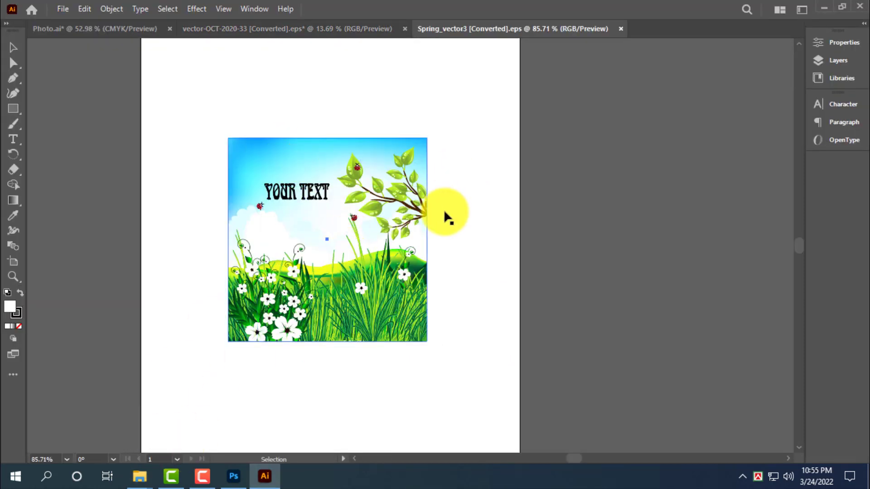
click(323, 216)
right_click(323, 219)
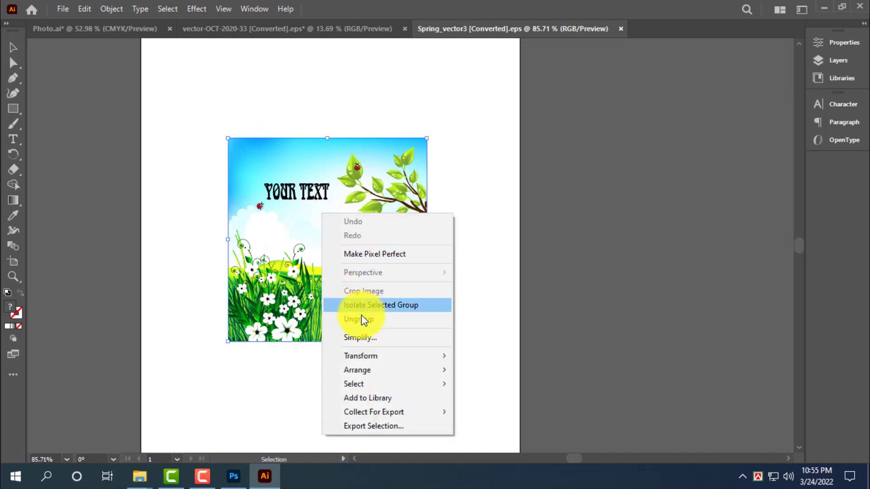
click(358, 305)
drag(287, 156, 253, 109)
right_click(439, 205)
click(439, 204)
key(a)
key(Delete)
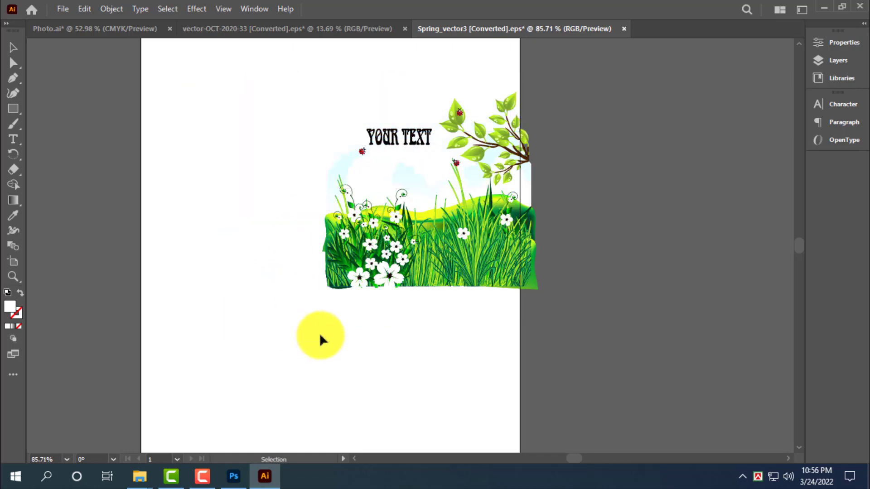
Switch to Photoshop and paste the blue sky into the poster above the white base layer
click(236, 479)
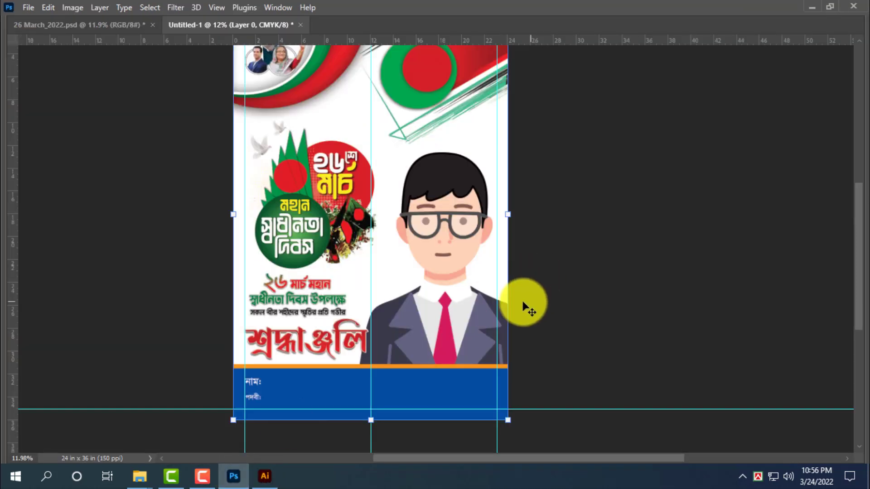
key(ctrl+v)
key(Return)
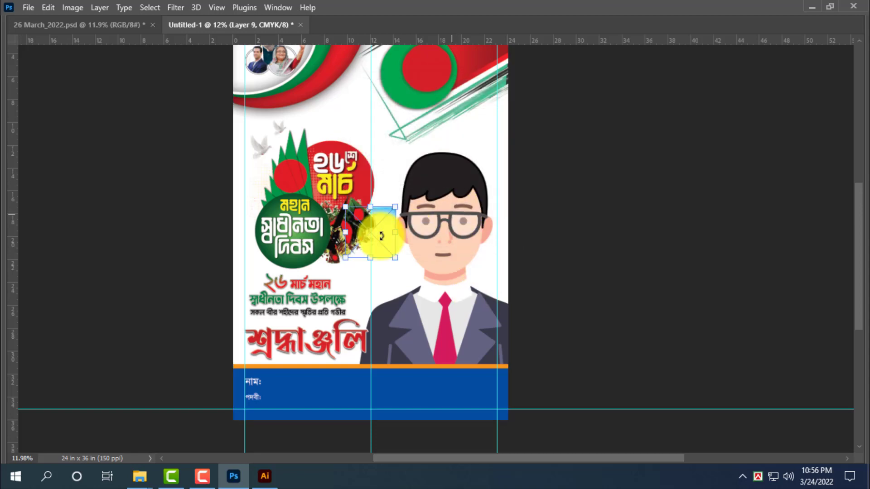
Enlarge the pasted blue sky over the poster and stretch its sides and bottom to match the page edges
drag(524, 190, 524, 190)
scroll(390, 193, down, 1)
scroll(376, 136, up, 2)
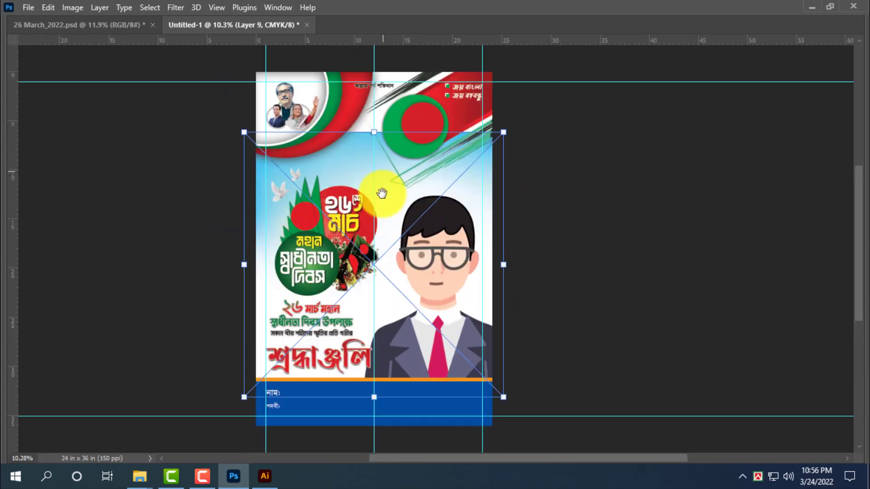
drag(375, 165, 380, 102)
scroll(410, 140, down, 3)
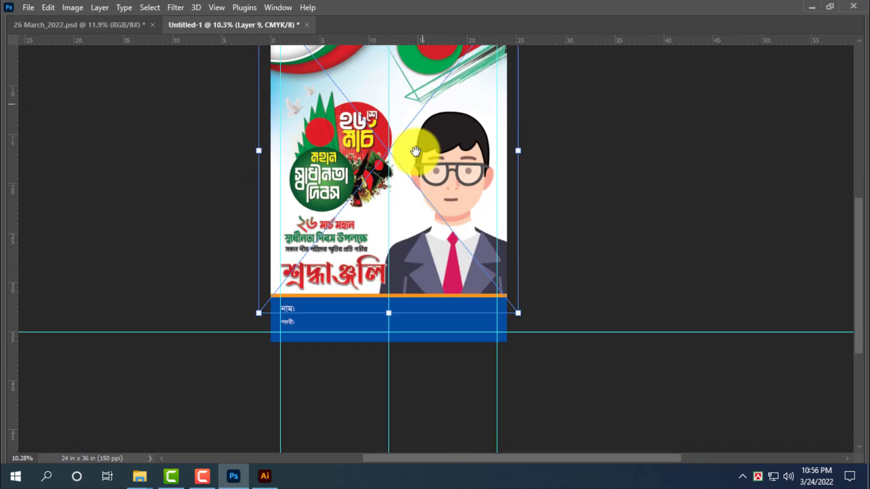
drag(391, 313, 395, 344)
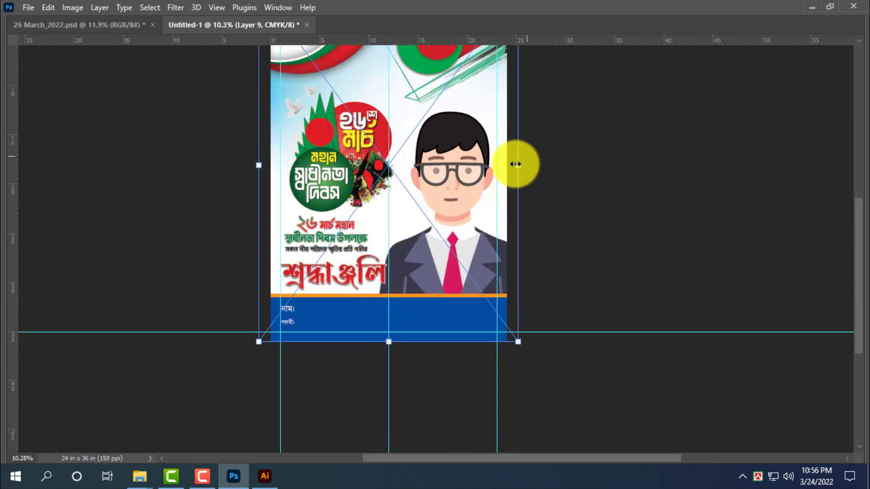
drag(518, 166, 506, 166)
drag(260, 167, 270, 166)
key(ctrl+0)
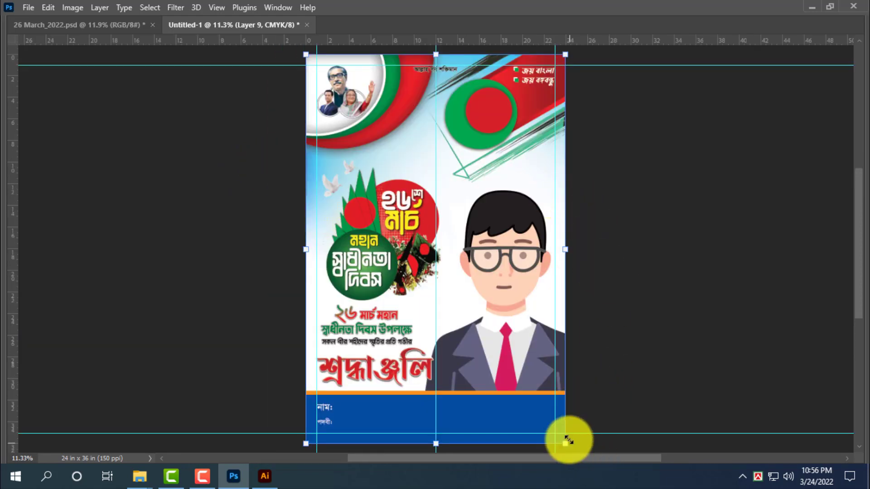
Extend the blue sky past the poster's right and bottom edges and place it
drag(566, 442, 586, 355)
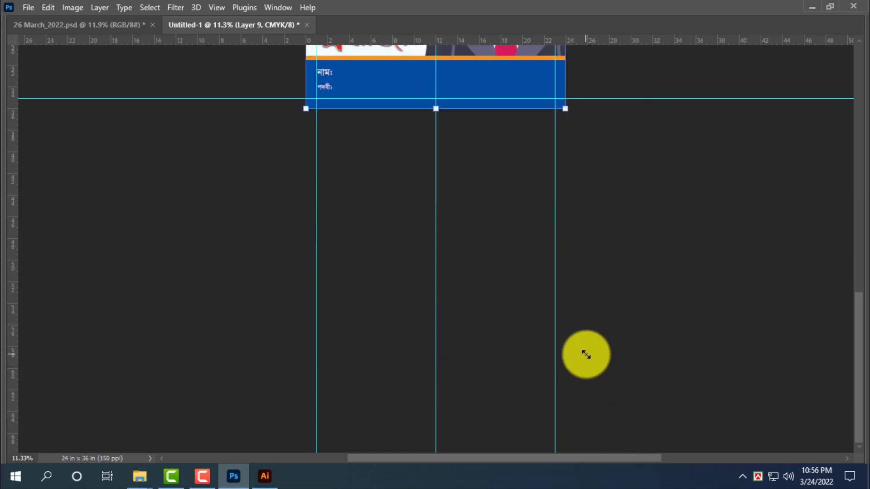
scroll(586, 354, down, 5)
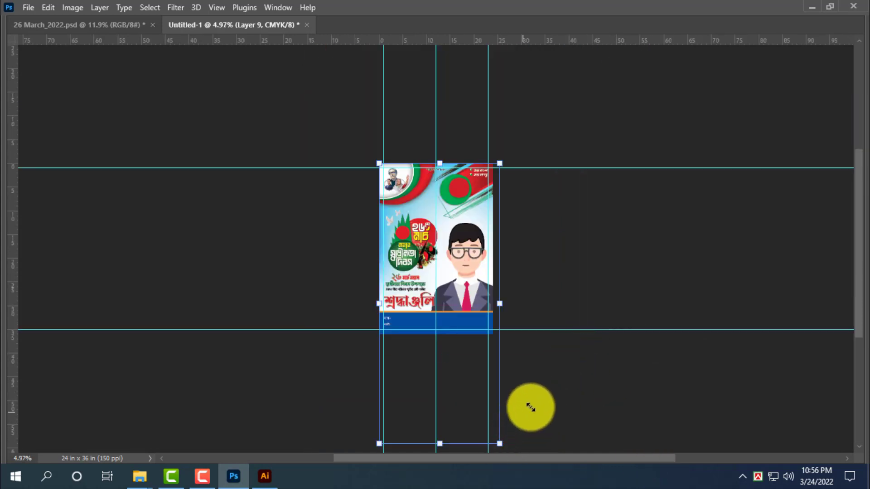
drag(530, 406, 530, 411)
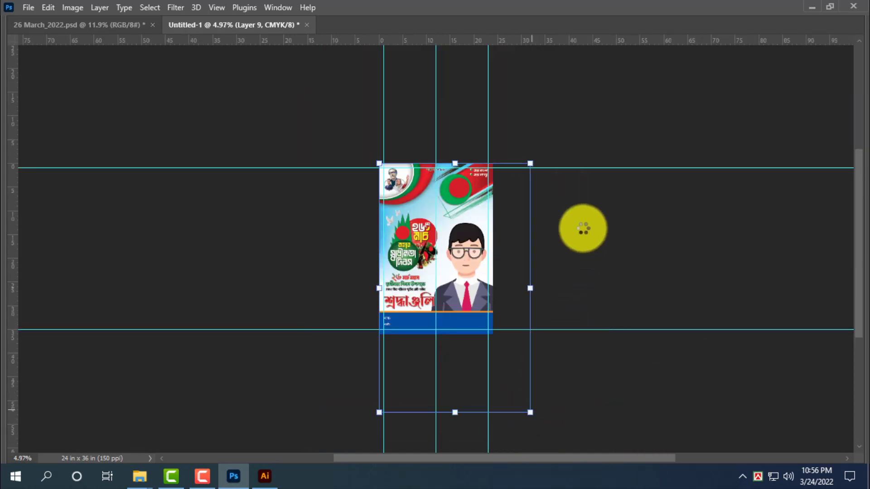
scroll(583, 229, up, 1)
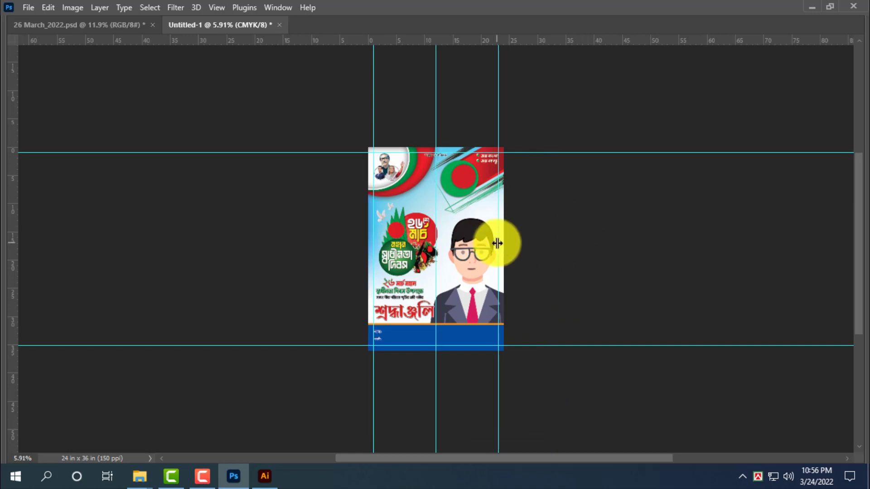
Hide the guides and show the whole poster fitted in full-screen mode with the menu bar
scroll(529, 199, up, 4)
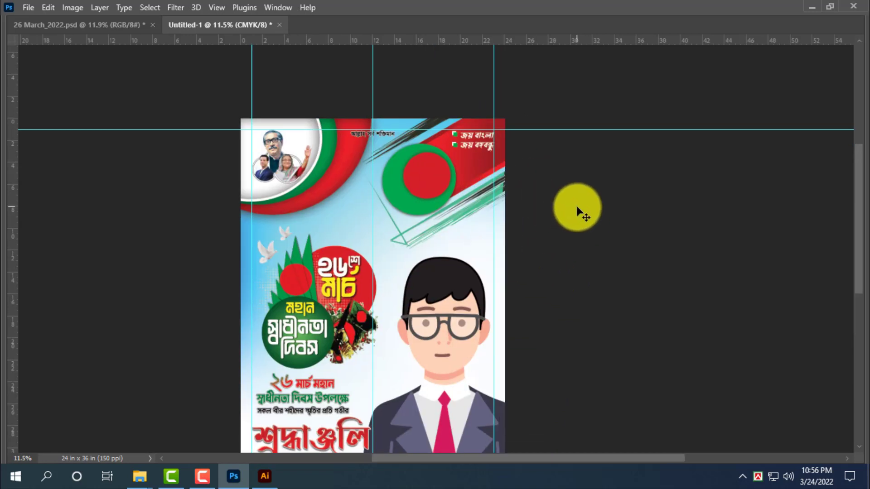
key(ctrl+semicolon)
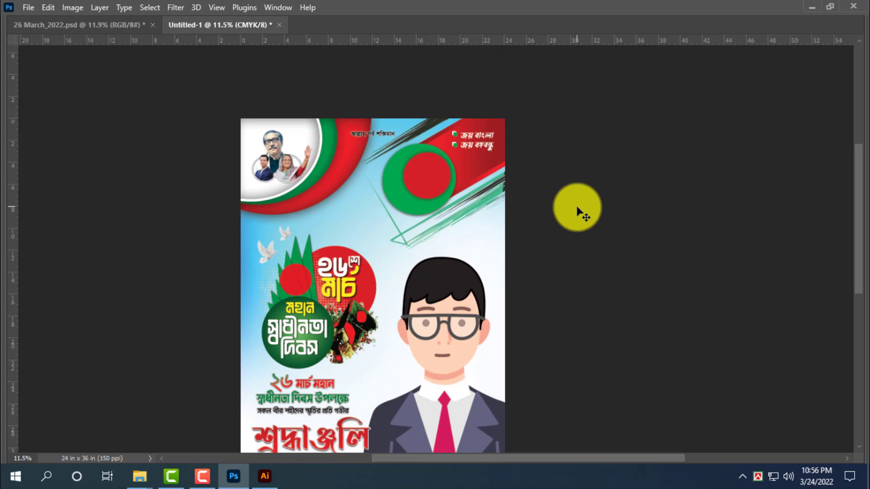
key(ctrl+0)
key(f)
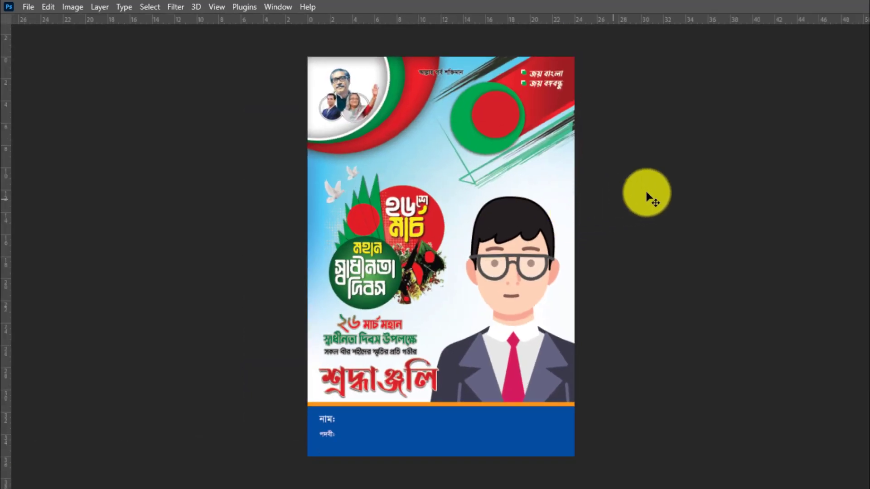